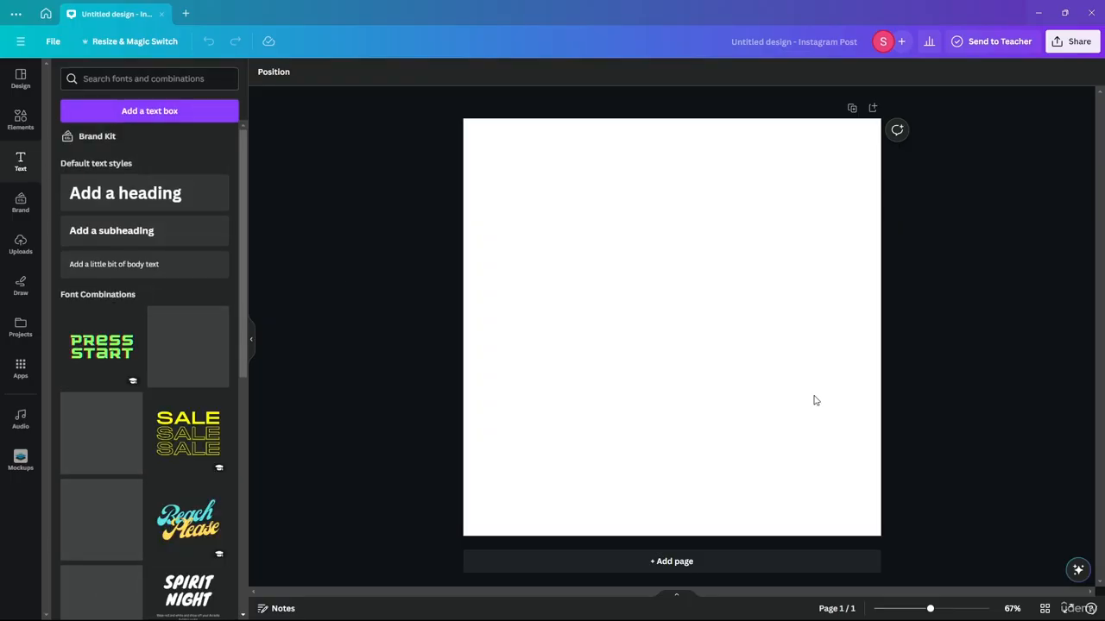
# Browse the default text styles and font combinations available in the text library
pyautogui.scroll(-5, 174, 309)
pyautogui.scroll(6, 174, 309)
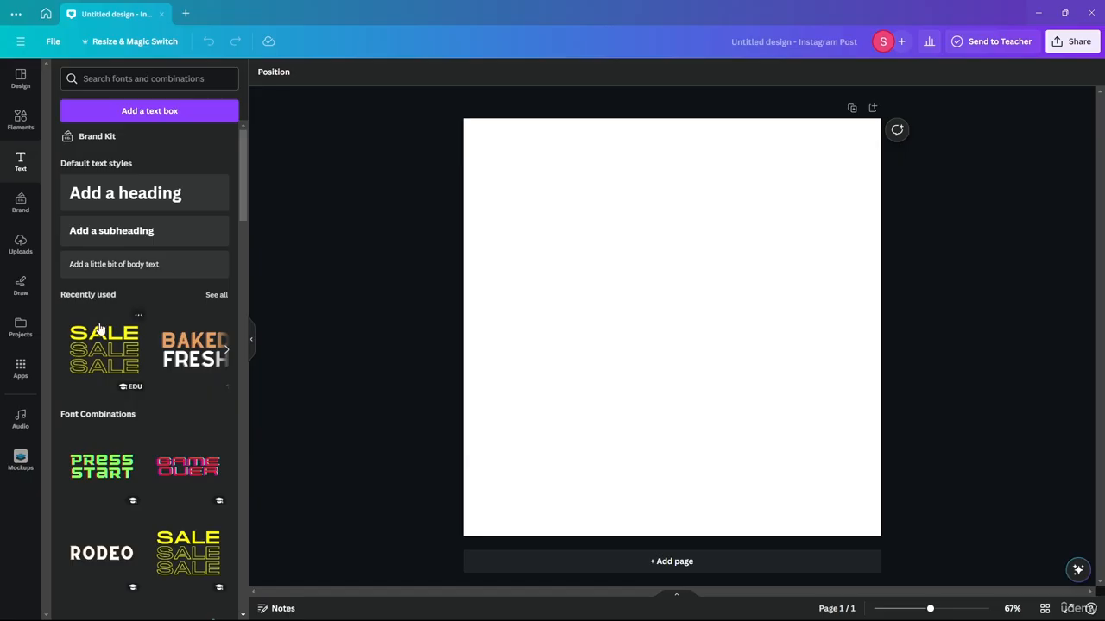
pyautogui.scroll(-15, 145, 363)
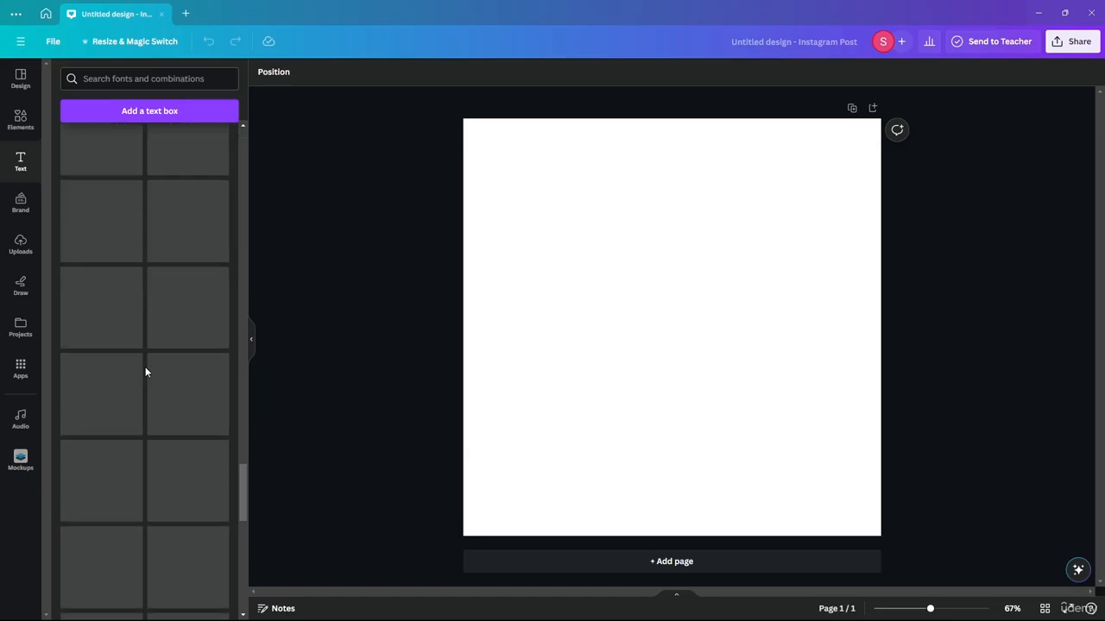
pyautogui.scroll(10, 145, 364)
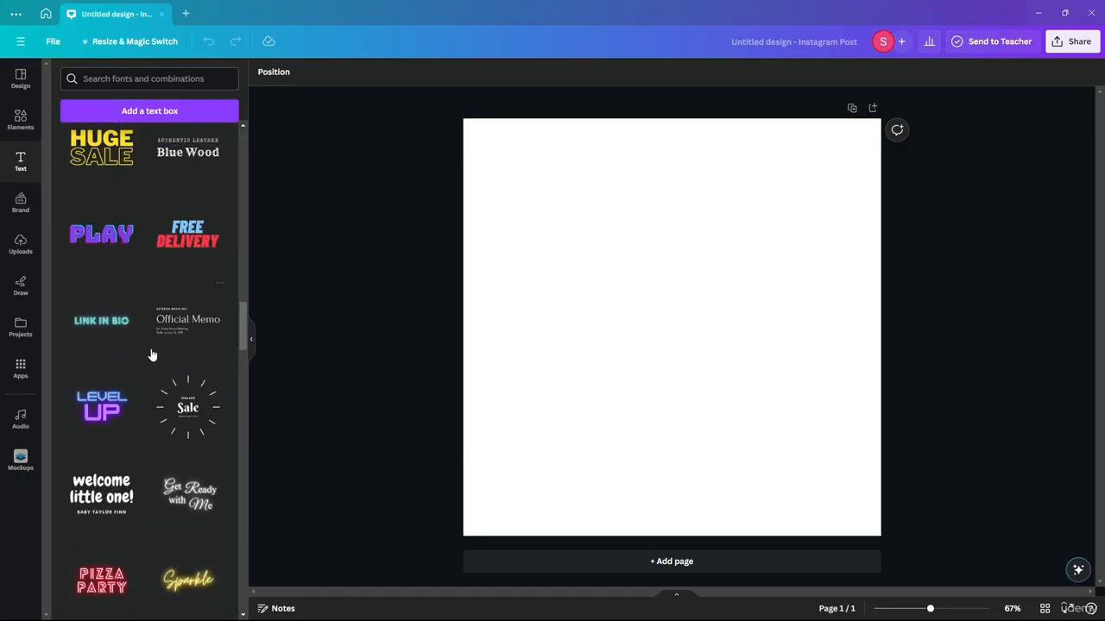
pyautogui.scroll(10, 151, 355)
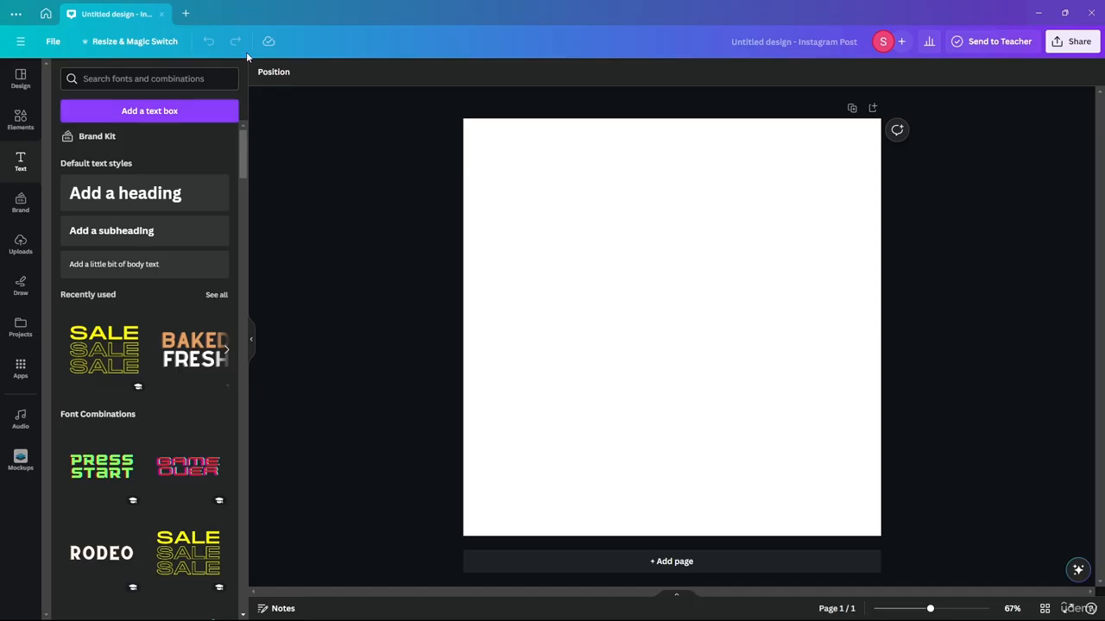
# Add a default paragraph text box to the blank page and look at its link options
pyautogui.click(535, 259)
pyautogui.click(649, 321)
pyautogui.doubleClick(671, 327)
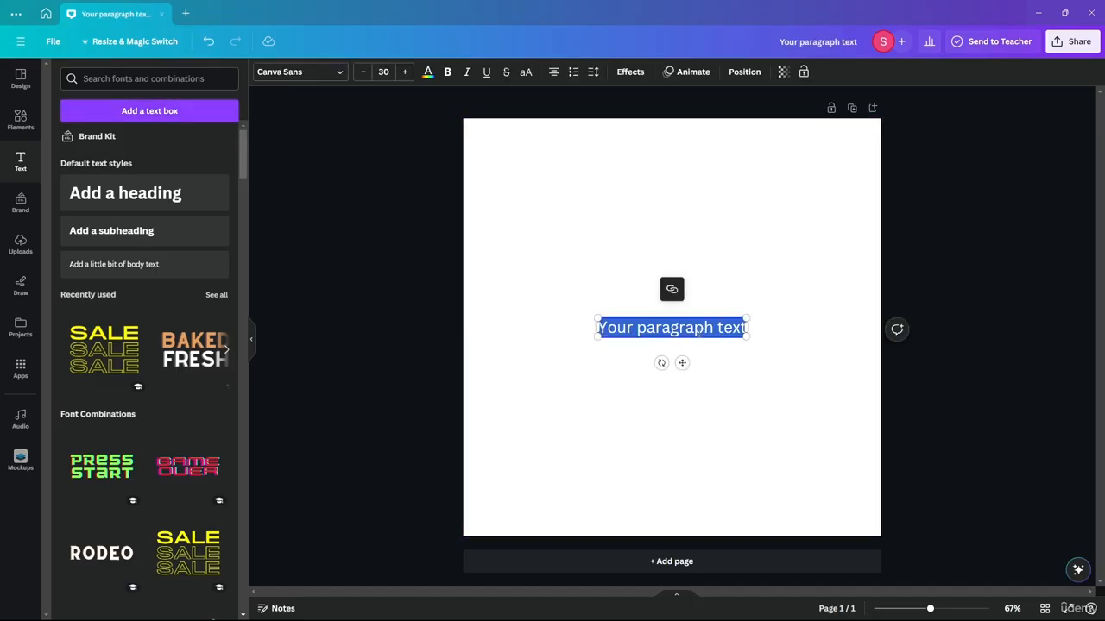
pyautogui.click(673, 291)
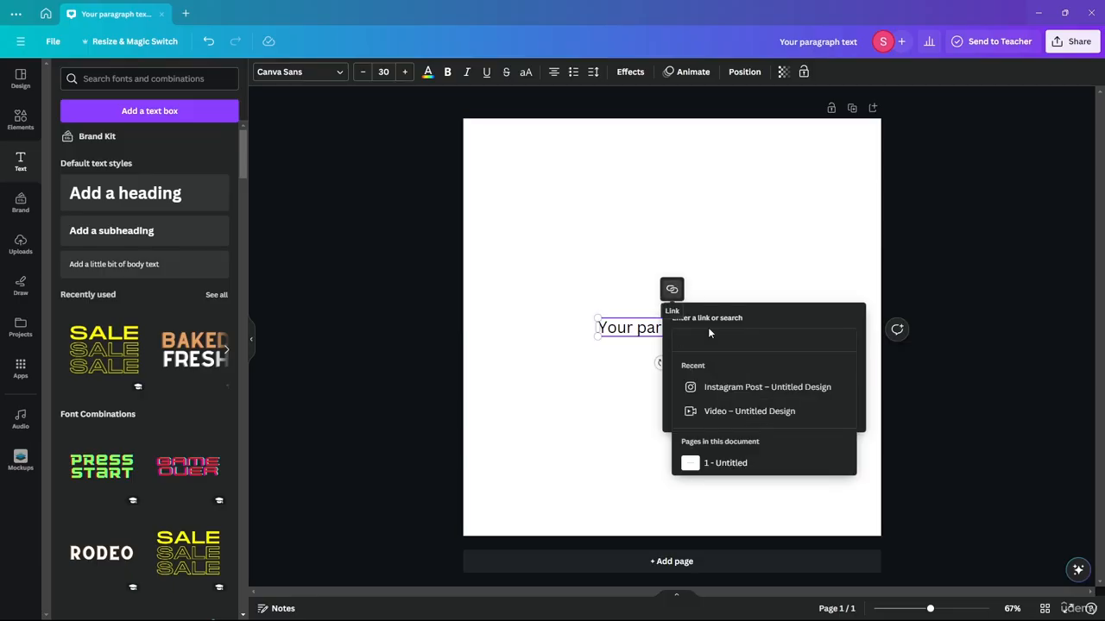
pyautogui.click(645, 328)
pyautogui.click(645, 331)
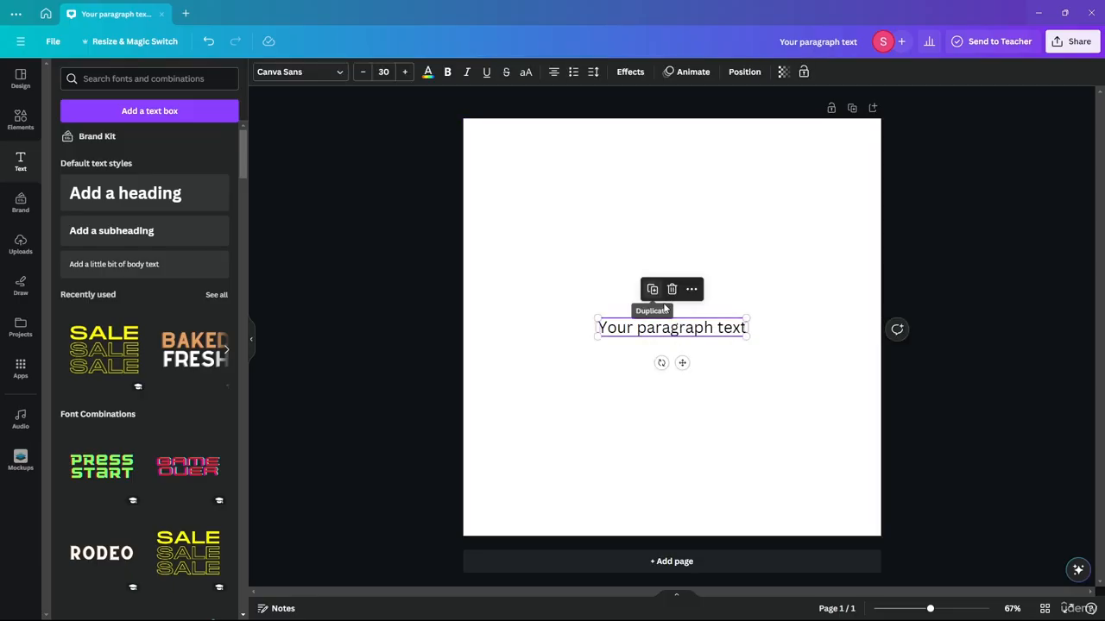
pyautogui.click(762, 299)
pyautogui.moveTo(672, 328)
pyautogui.mouseDown()
pyautogui.moveTo(759, 353)
pyautogui.moveTo(665, 276)
pyautogui.moveTo(680, 333)
pyautogui.moveTo(658, 327)
pyautogui.moveTo(668, 328)
pyautogui.mouseUp()
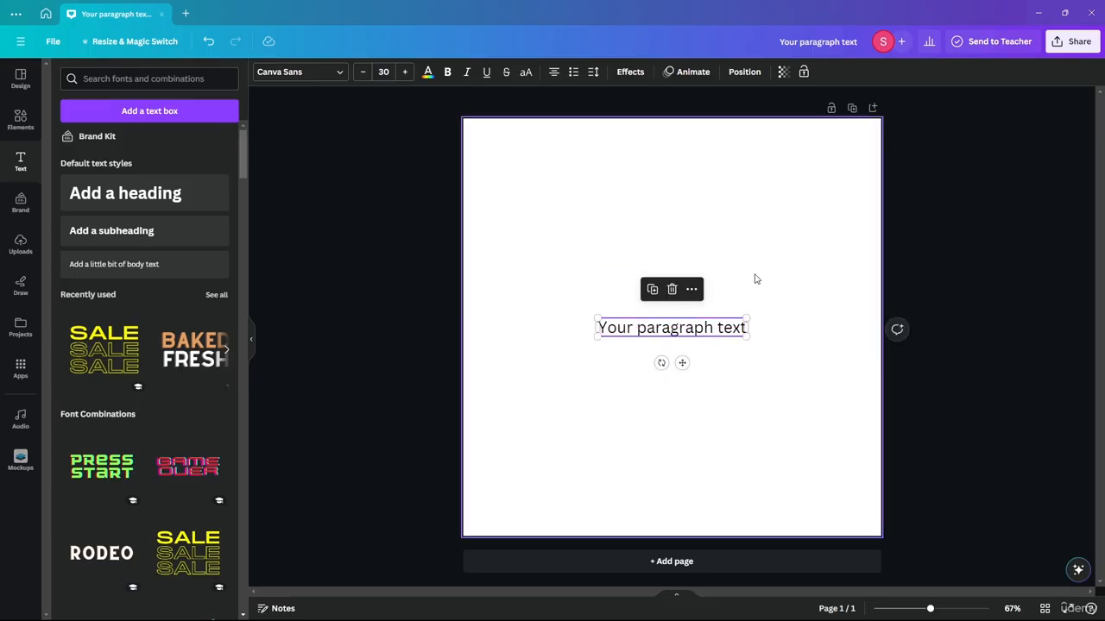
# Practise selecting the paragraph text box by drawing selection boxes around it from different corners of the page
pyautogui.click(542, 261)
pyautogui.moveTo(746, 252); pyautogui.dragTo(597, 404)
pyautogui.click(550, 250)
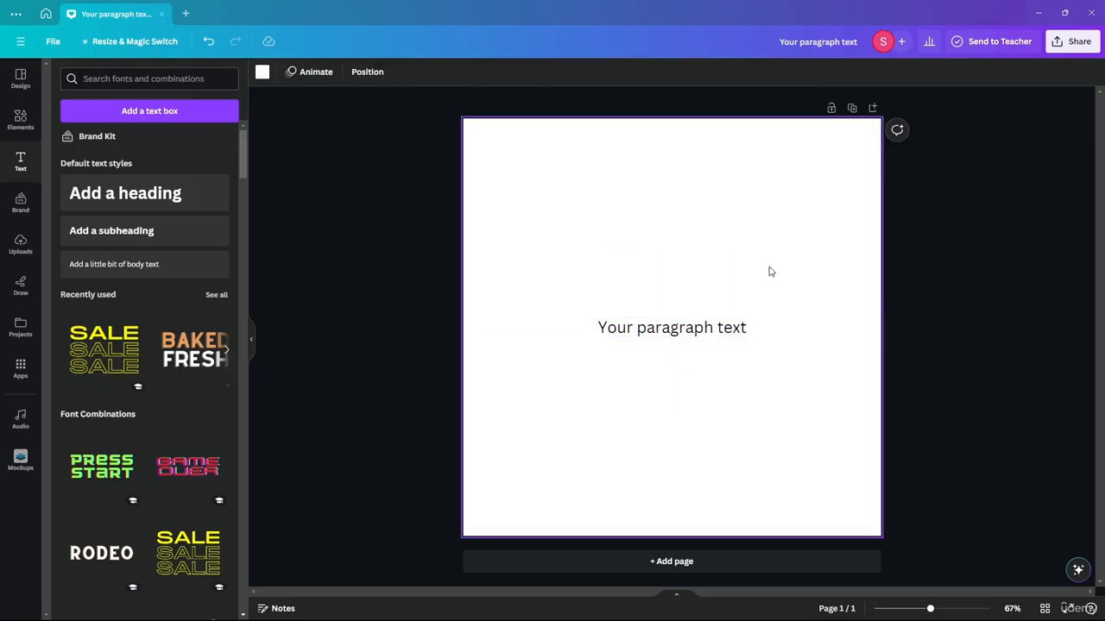
pyautogui.moveTo(771, 272); pyautogui.dragTo(614, 414)
pyautogui.click(560, 258)
pyautogui.moveTo(560, 259); pyautogui.dragTo(747, 412)
pyautogui.click(819, 250)
pyautogui.moveTo(755, 228); pyautogui.dragTo(578, 426)
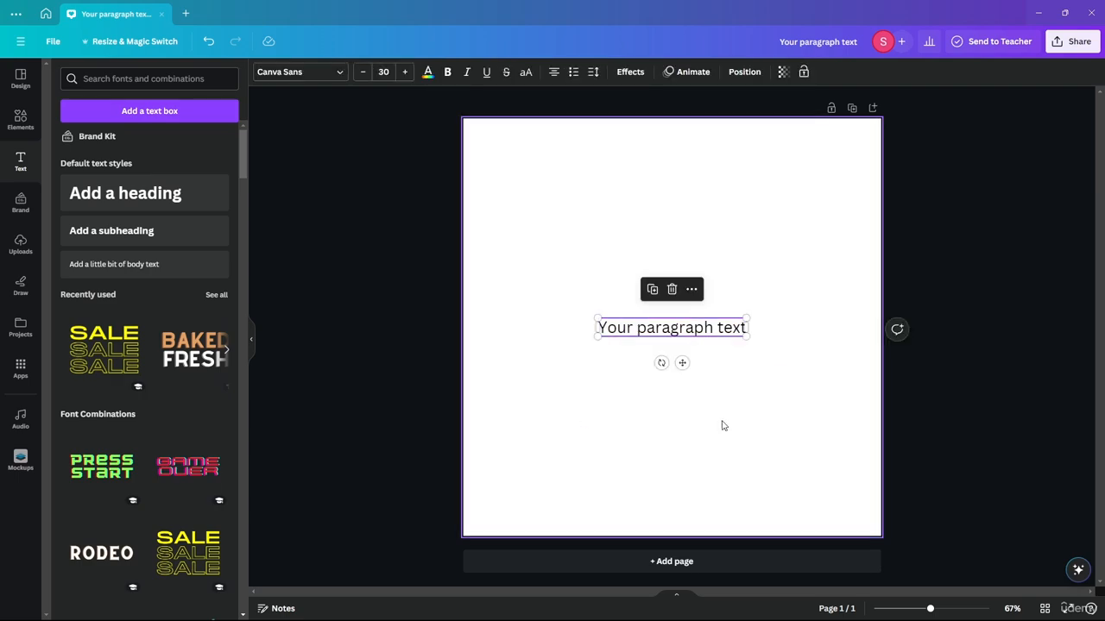
# Open the link field for the paragraph text, dismiss it, and delete the text box from the page
pyautogui.doubleClick(689, 333)
pyautogui.click(671, 290)
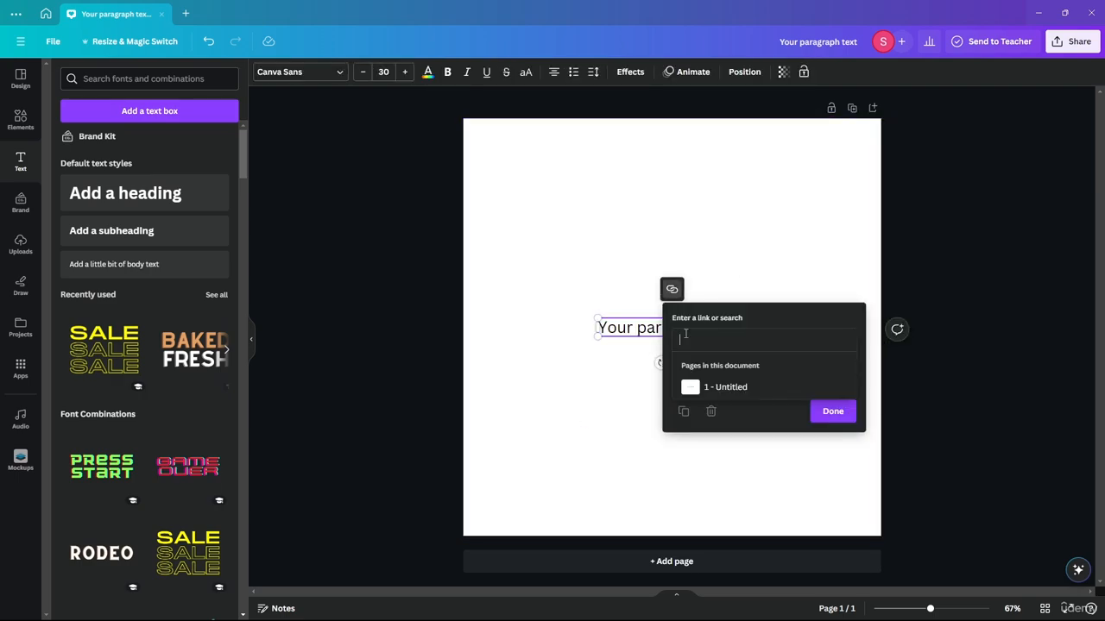
pyautogui.press('Escape')
pyautogui.click(521, 365)
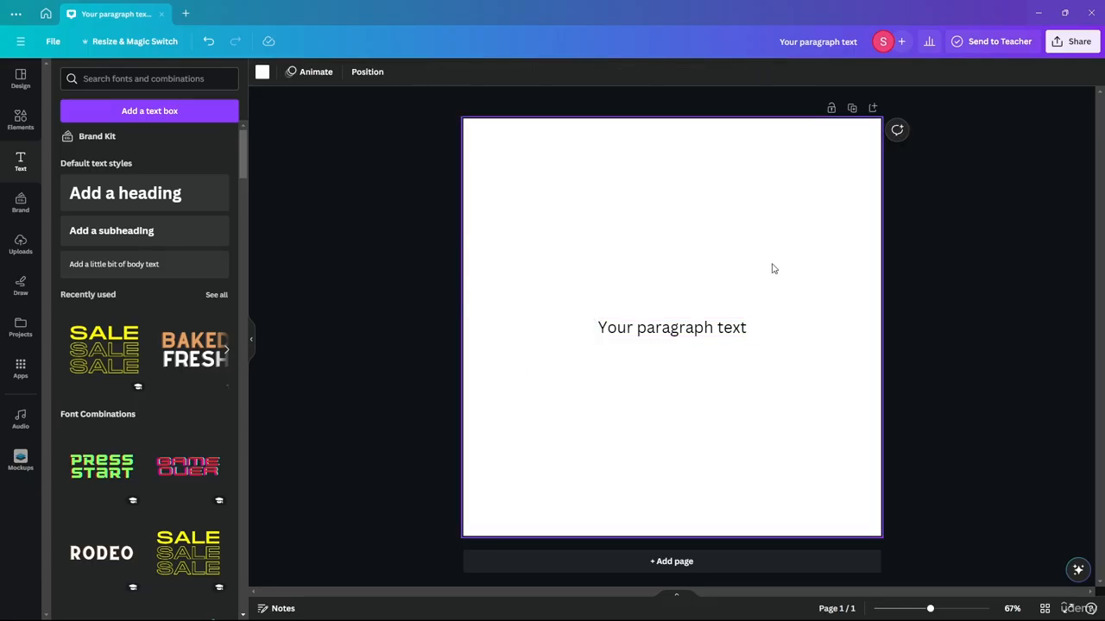
pyautogui.moveTo(767, 215); pyautogui.dragTo(578, 404)
pyautogui.press('Delete')
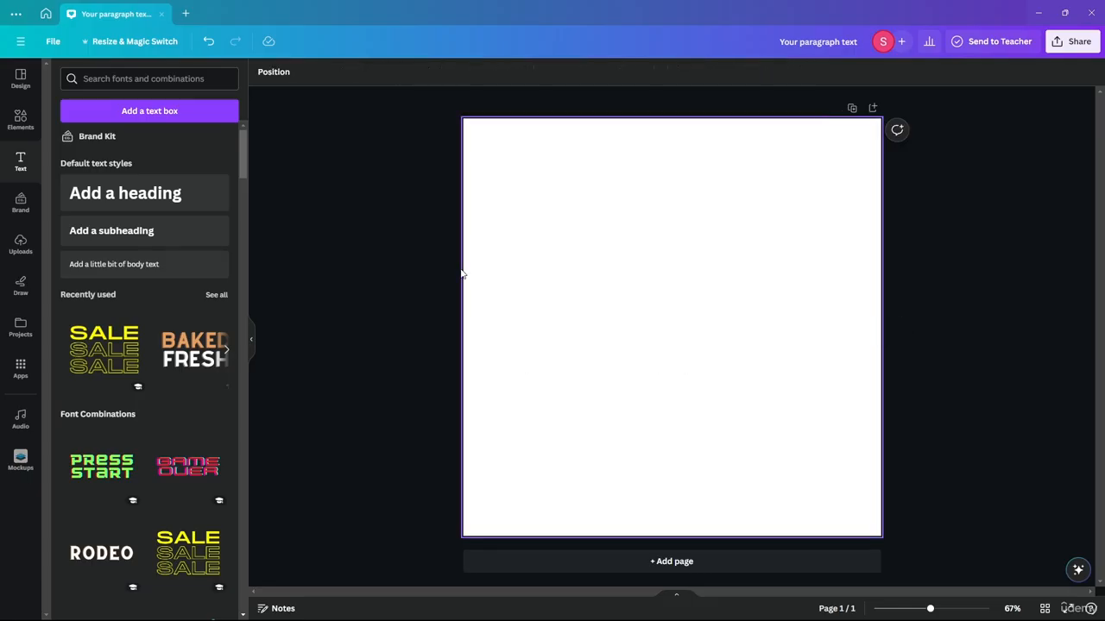
# Add a fresh default text box to the page and delete it again
pyautogui.click(95, 111)
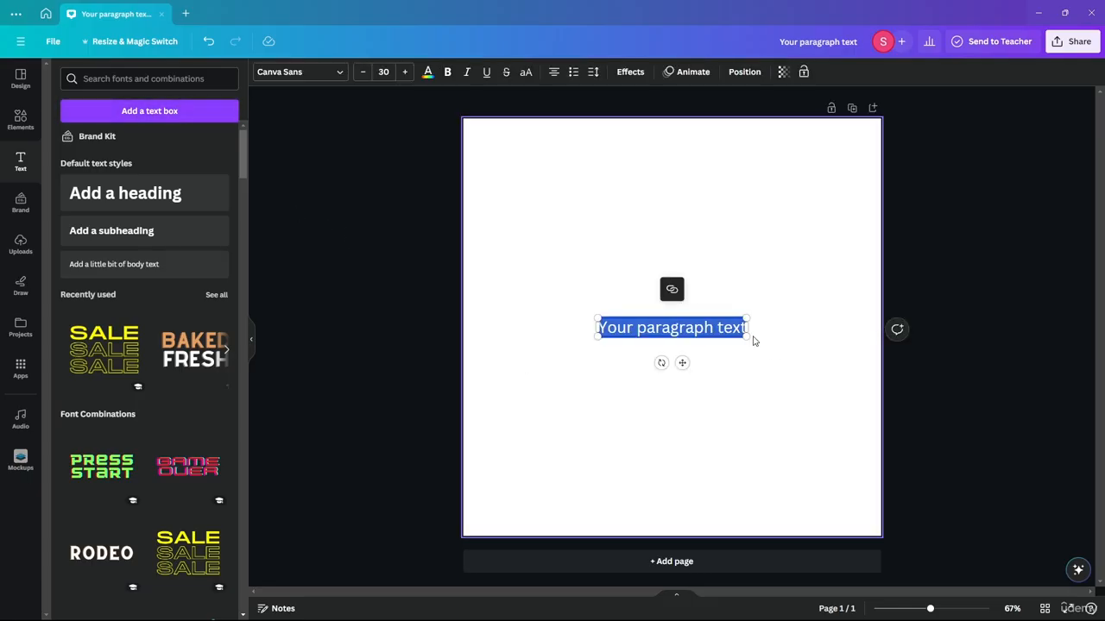
pyautogui.moveTo(752, 341); pyautogui.dragTo(737, 381)
pyautogui.press('Delete')
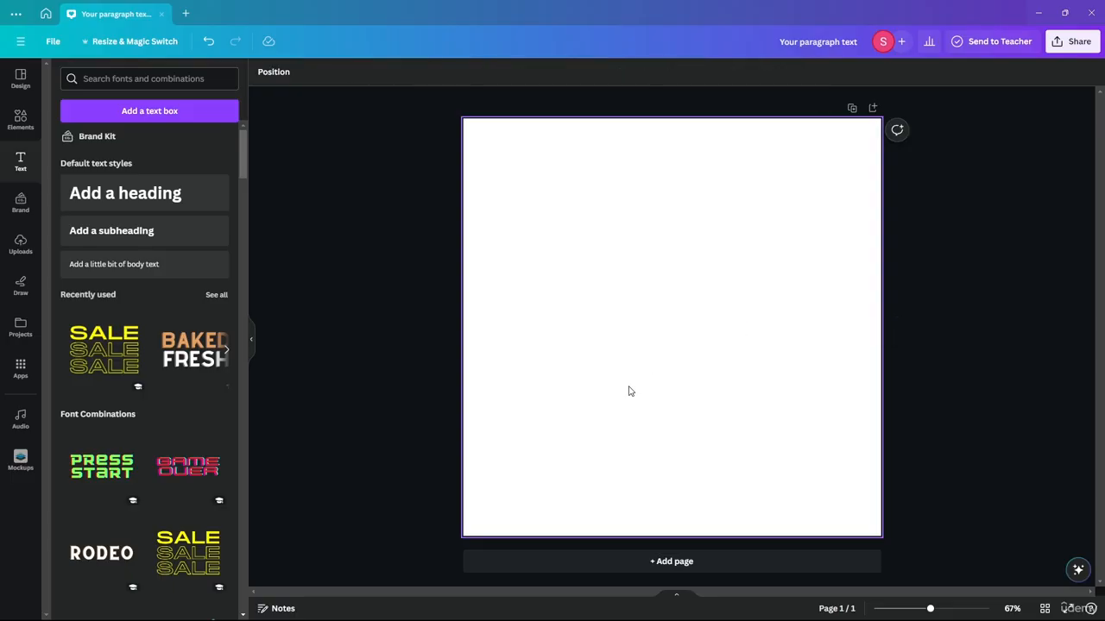
# Add a heading and a subheading, stacking them near the top of the page with the subheading directly below
pyautogui.click(749, 409)
pyautogui.click(113, 231)
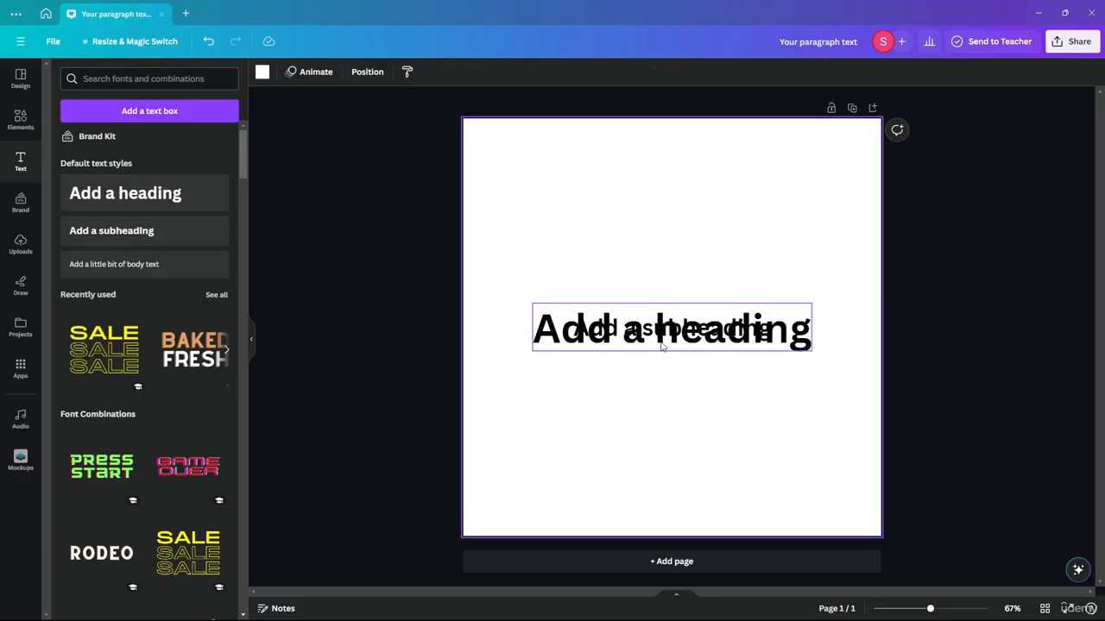
pyautogui.moveTo(673, 332); pyautogui.dragTo(752, 190)
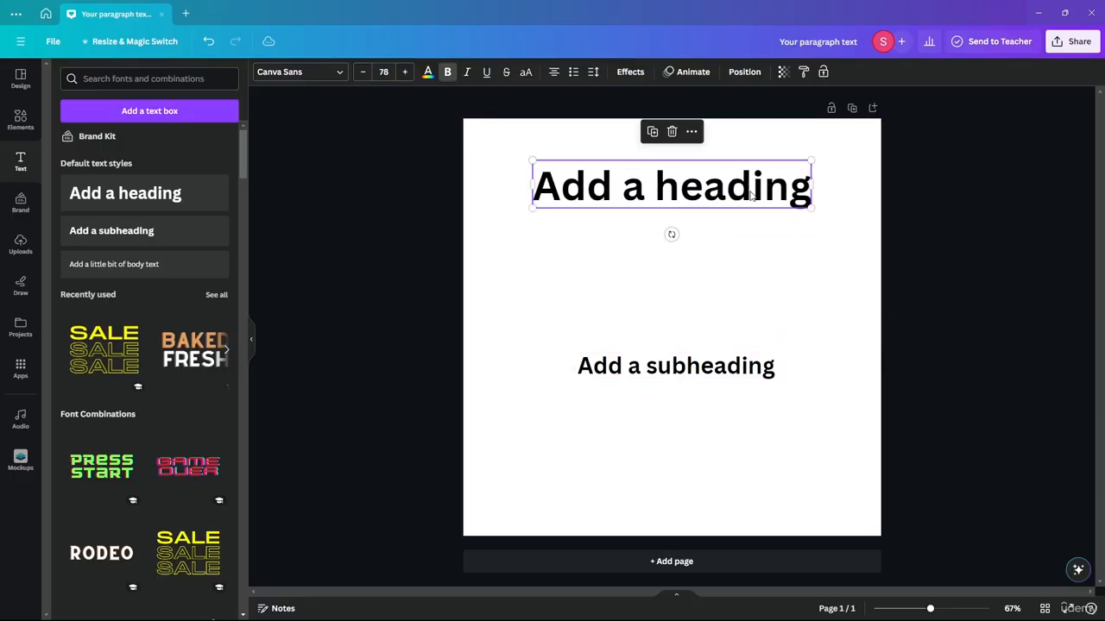
pyautogui.moveTo(714, 368); pyautogui.dragTo(747, 223)
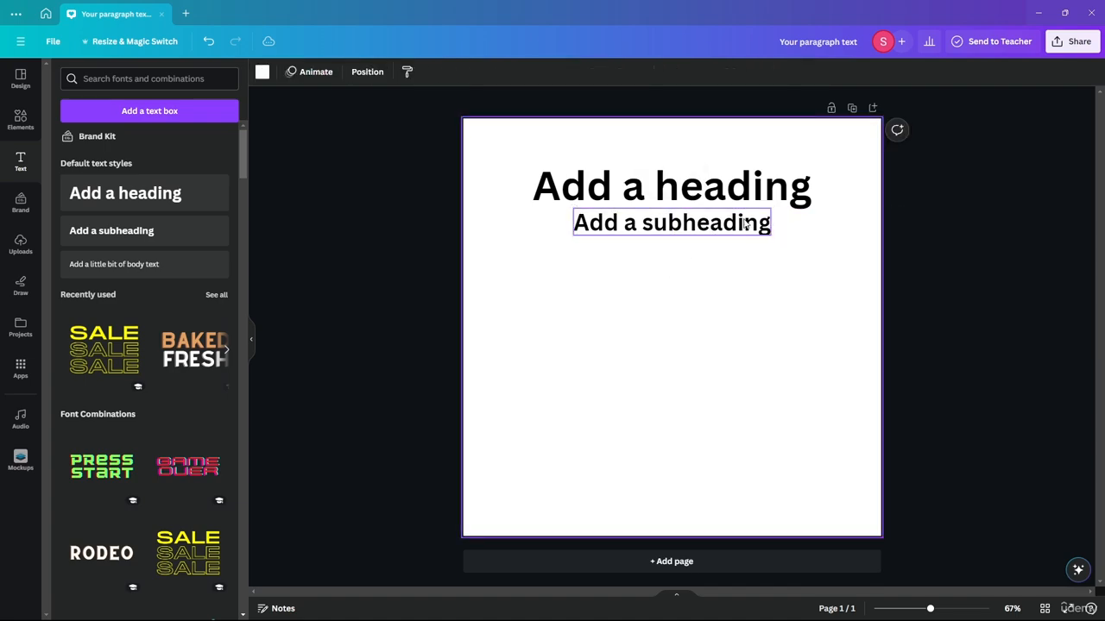
# Add the default body text and place it centred directly under the subheading
pyautogui.click(114, 264)
pyautogui.click(700, 369)
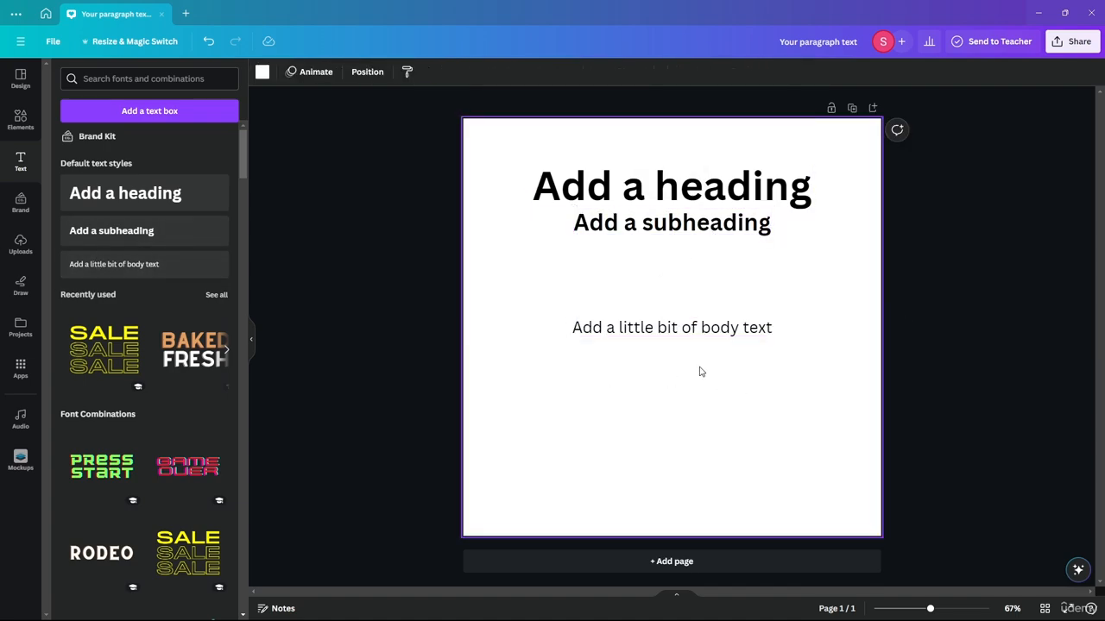
pyautogui.moveTo(681, 326); pyautogui.dragTo(676, 248)
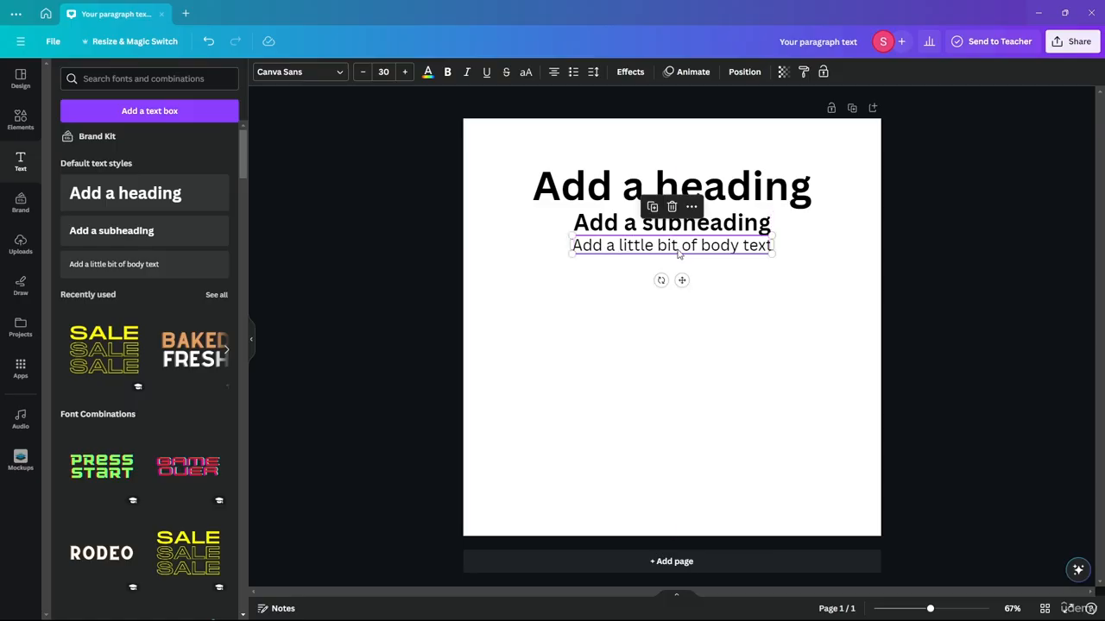
pyautogui.click(777, 270)
# Align the body text to the vertical middle of the page using the position options
pyautogui.click(668, 249)
pyautogui.click(742, 71)
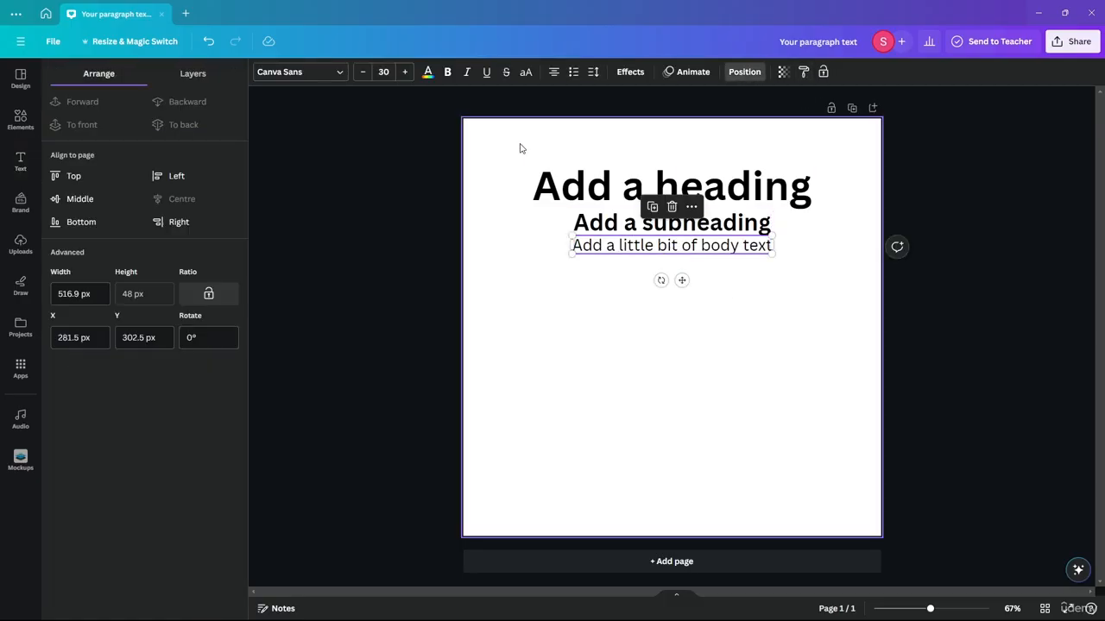
pyautogui.click(73, 198)
pyautogui.click(578, 409)
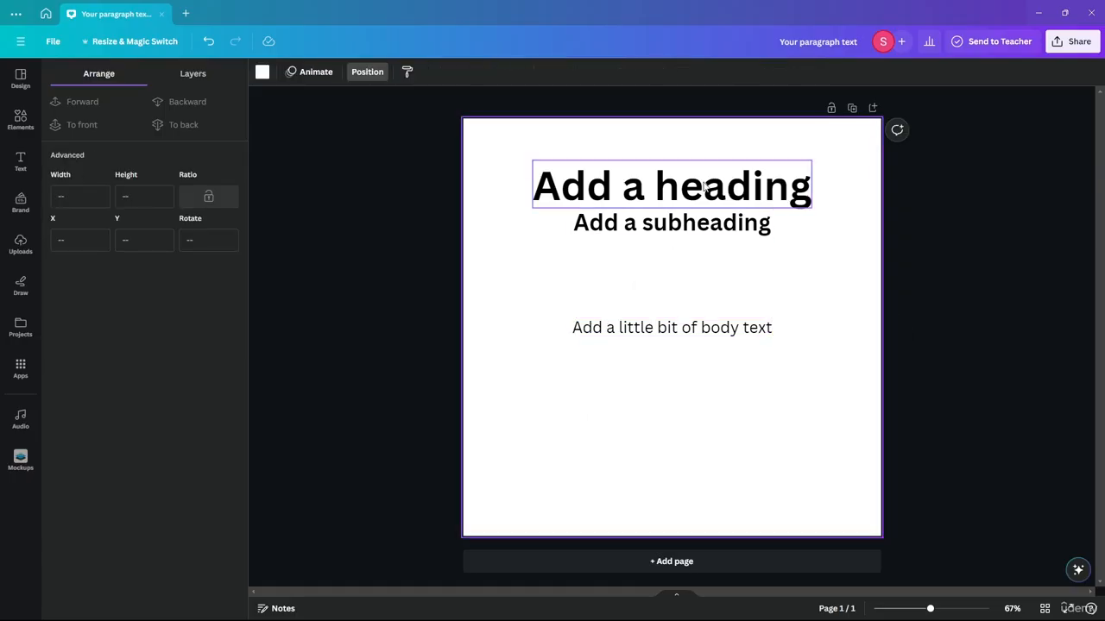
# Move the subheading and then the heading down to stack directly above the body text, horizontally centred on the page
pyautogui.moveTo(678, 223); pyautogui.dragTo(672, 305)
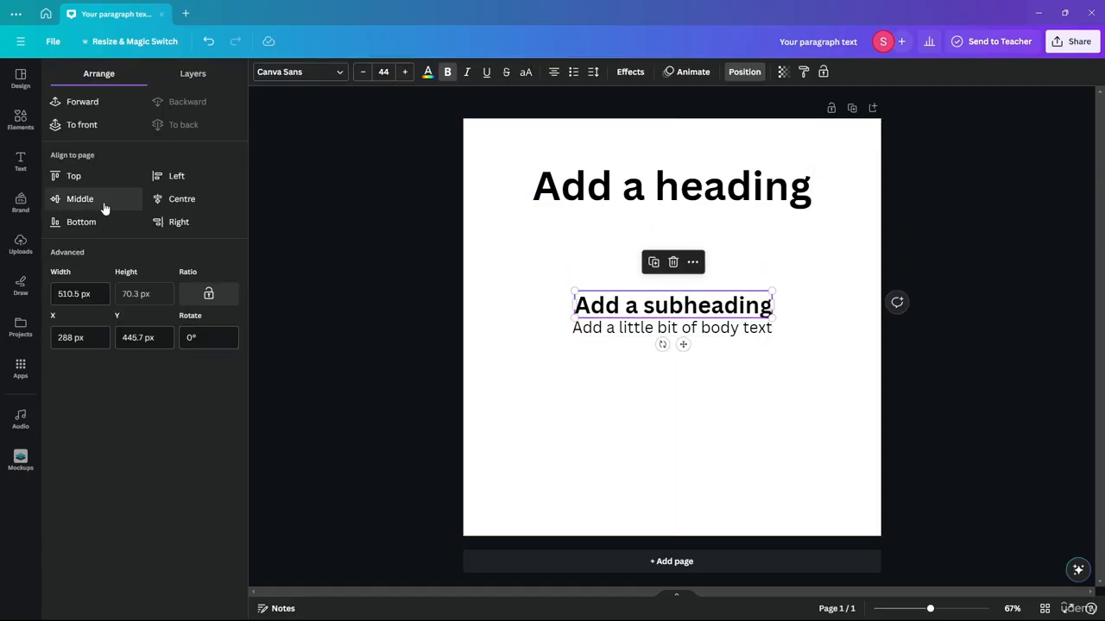
pyautogui.click(200, 206)
pyautogui.click(547, 213)
pyautogui.click(547, 209)
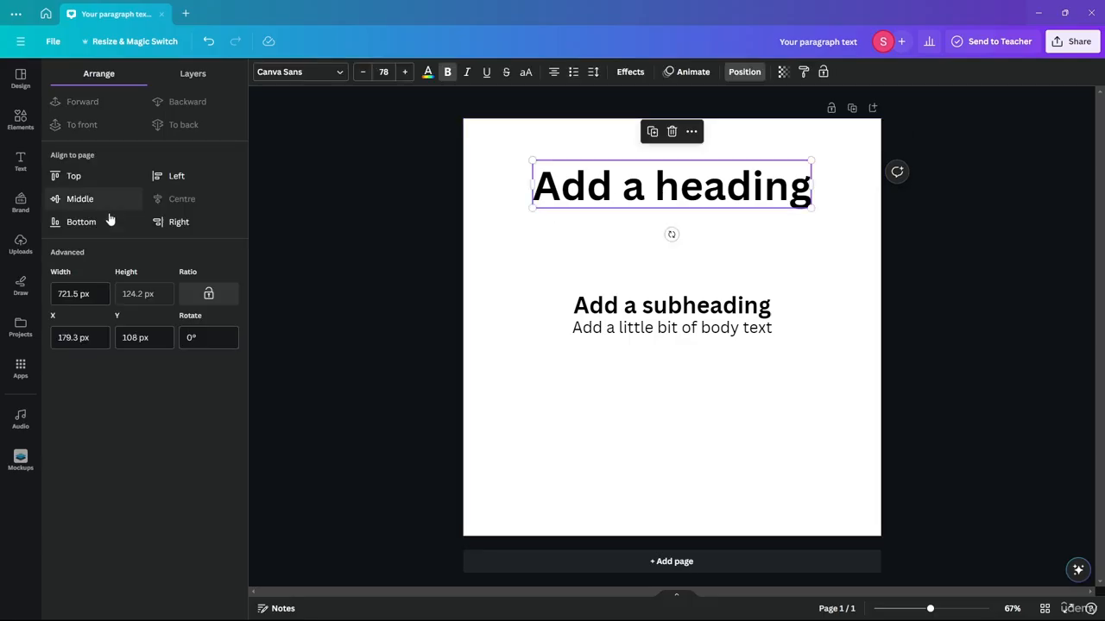
pyautogui.moveTo(608, 188); pyautogui.dragTo(613, 265)
# Move the body text down slightly to leave a small gap below the subheading
pyautogui.click(615, 341)
pyautogui.moveTo(615, 340); pyautogui.dragTo(627, 306)
pyautogui.click(550, 407)
pyautogui.click(493, 319)
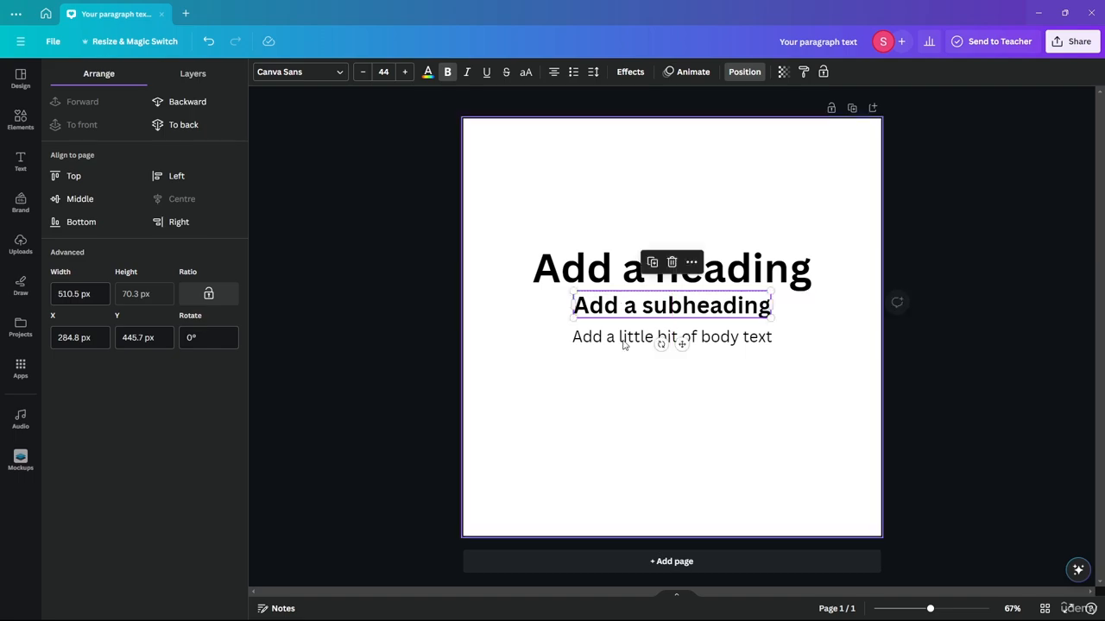
# Select the heading, subheading and body text together and even out their spacing with Tidy up
pyautogui.click(571, 413)
pyautogui.moveTo(631, 403); pyautogui.dragTo(752, 229)
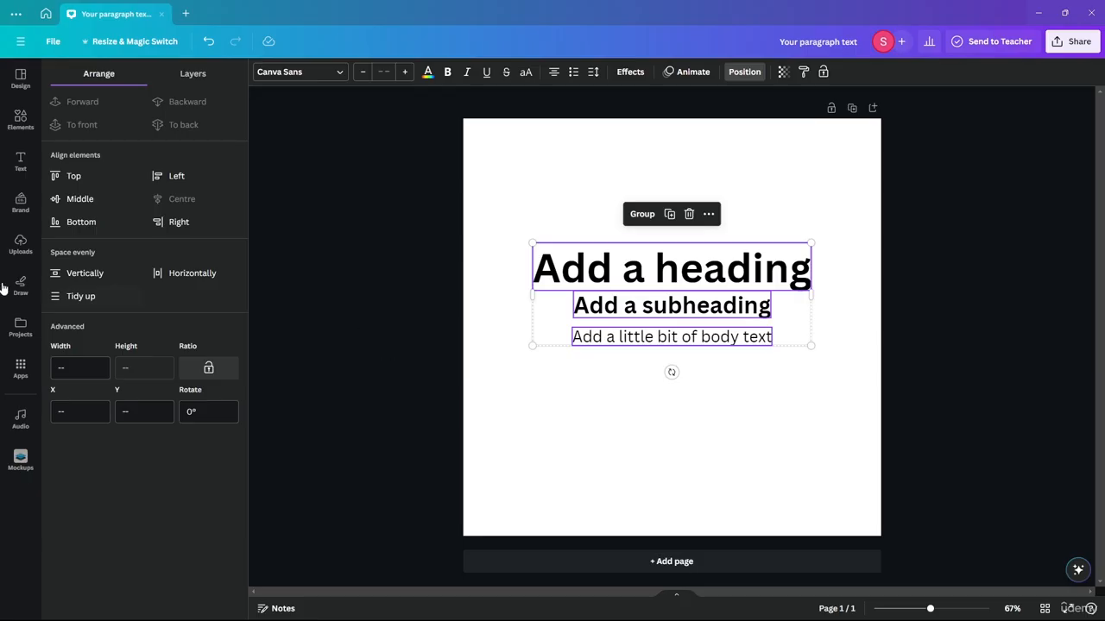
pyautogui.click(71, 298)
pyautogui.click(678, 388)
# Check the spacing of the three text elements by selecting them individually and as a set
pyautogui.click(709, 316)
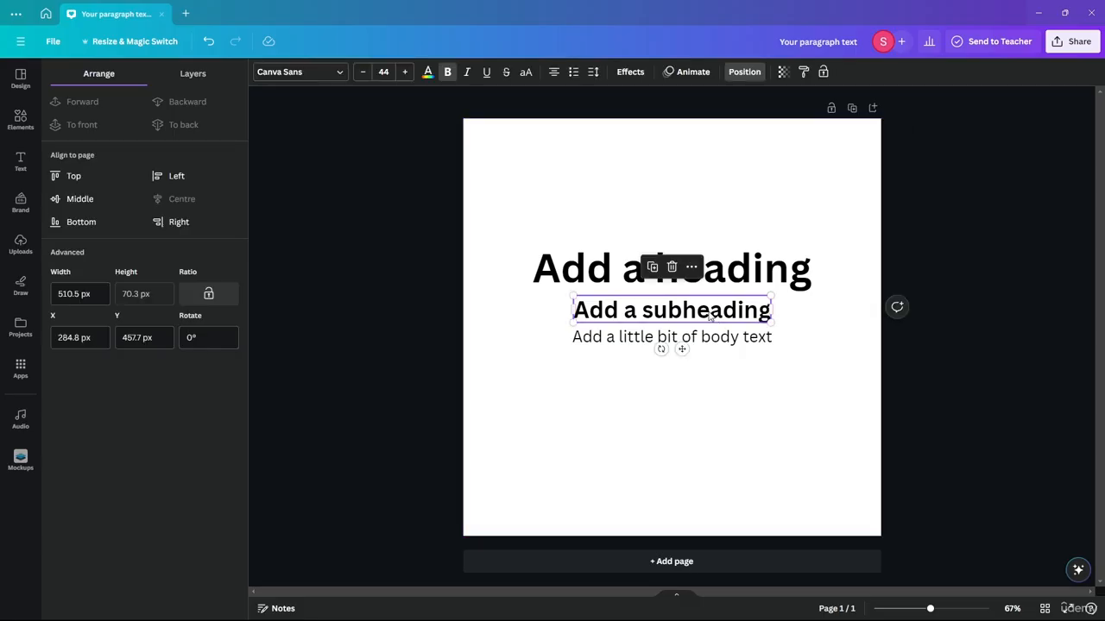
pyautogui.click(786, 275)
pyautogui.click(738, 212)
pyautogui.moveTo(733, 404); pyautogui.dragTo(632, 191)
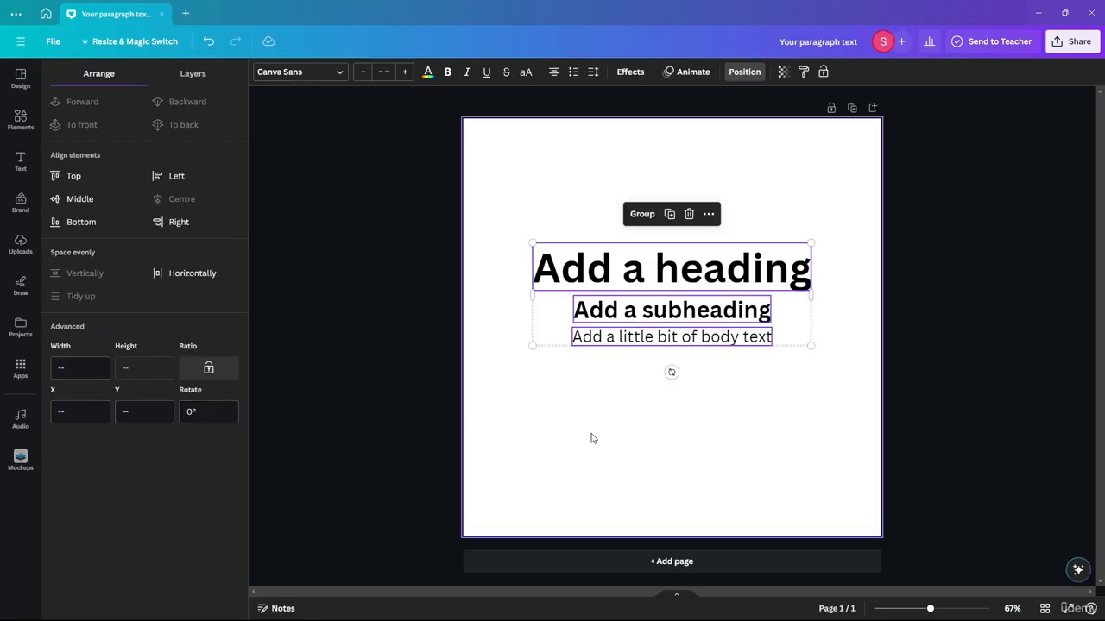
pyautogui.click(591, 382)
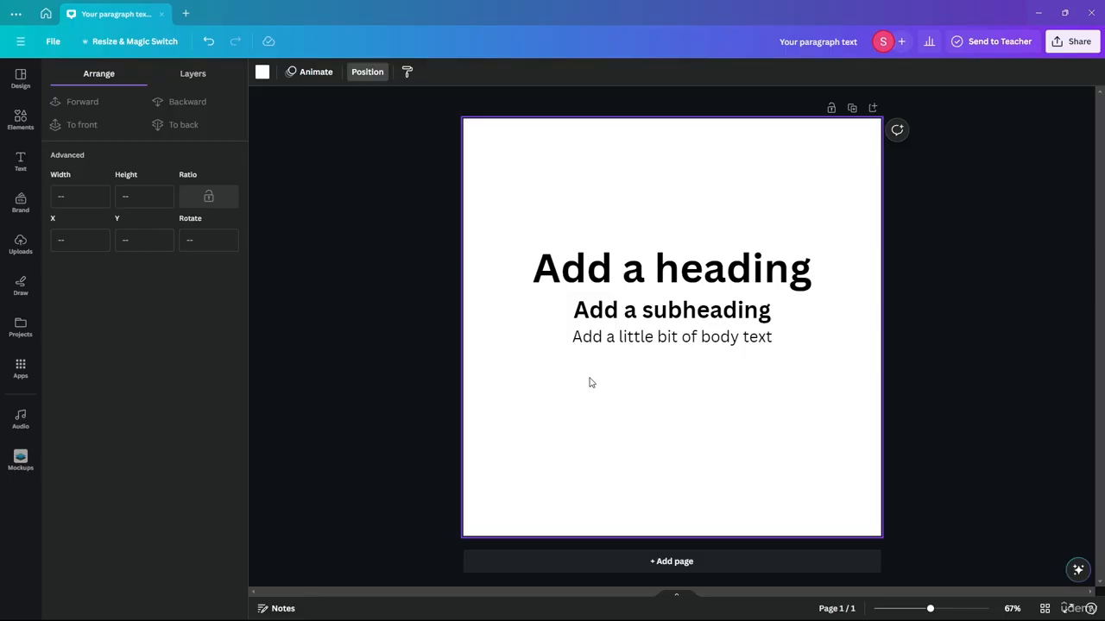
# Examine the heading's place in the layer list, comparing all layers with only the overlapping ones
pyautogui.click(643, 265)
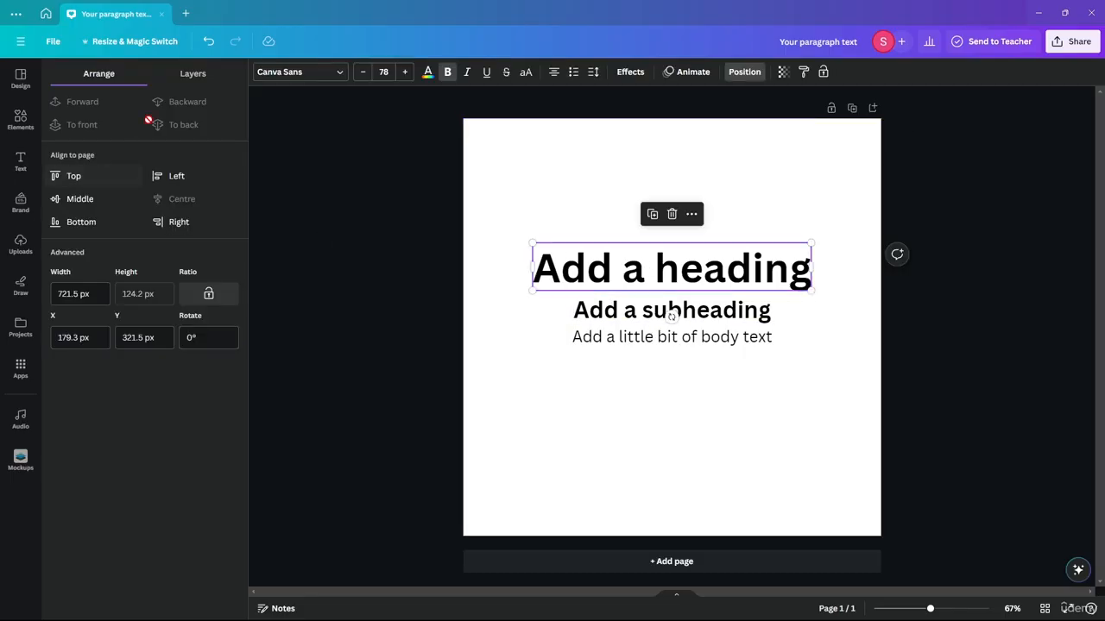
pyautogui.click(192, 81)
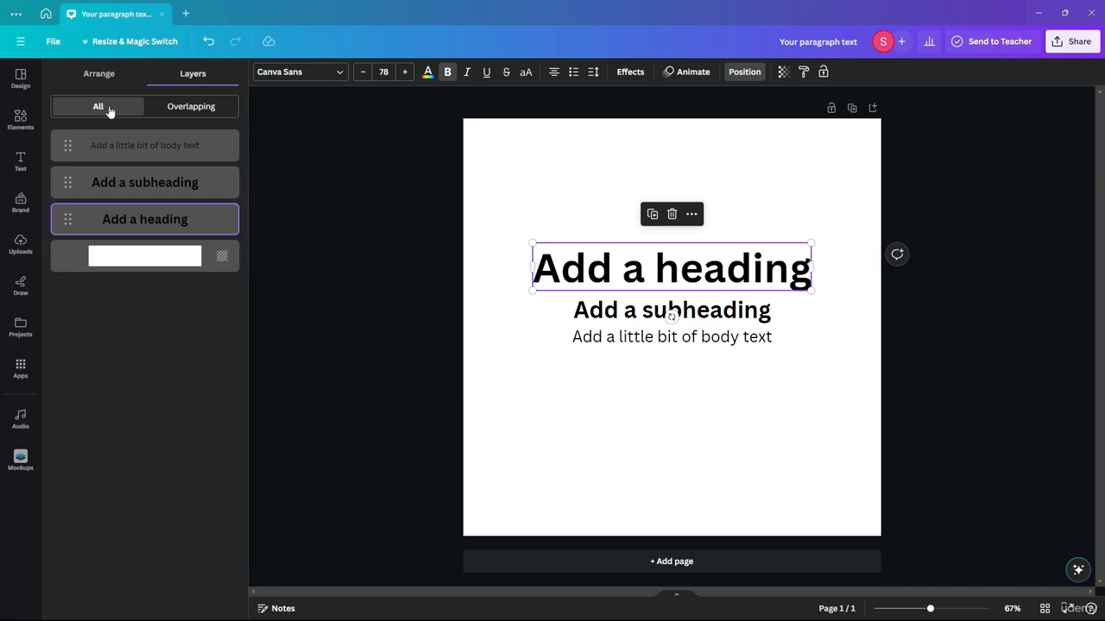
pyautogui.click(186, 108)
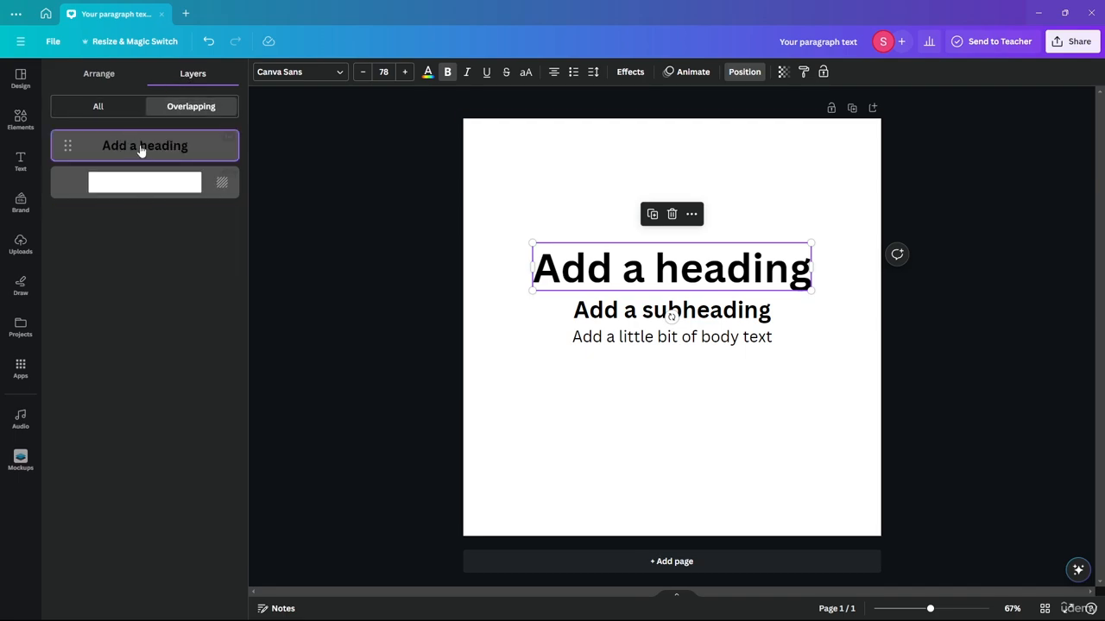
pyautogui.click(92, 185)
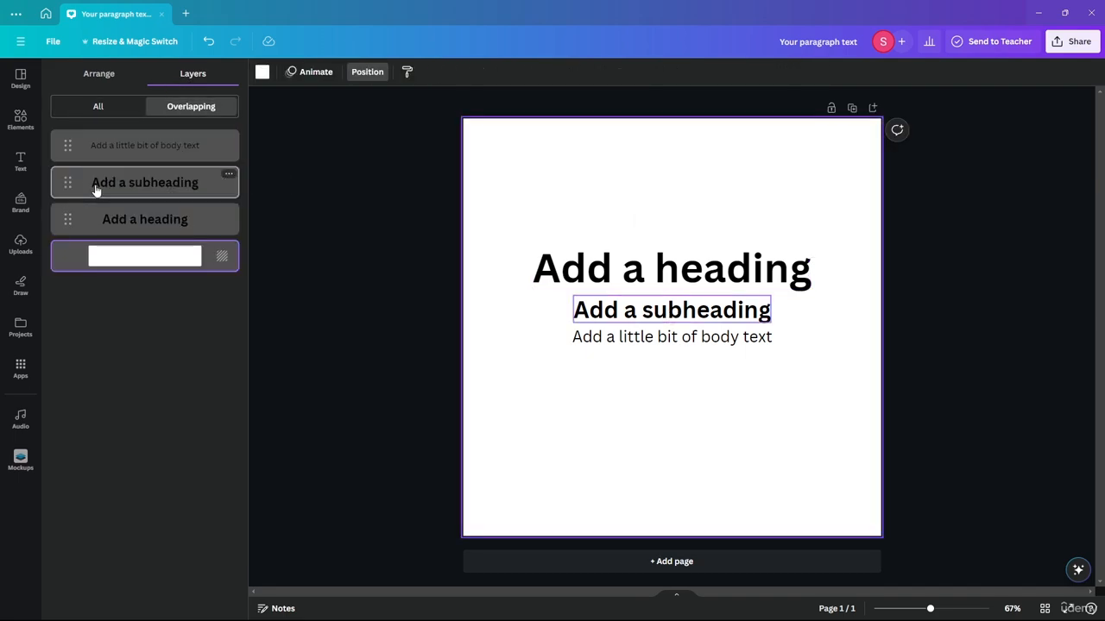
pyautogui.click(87, 112)
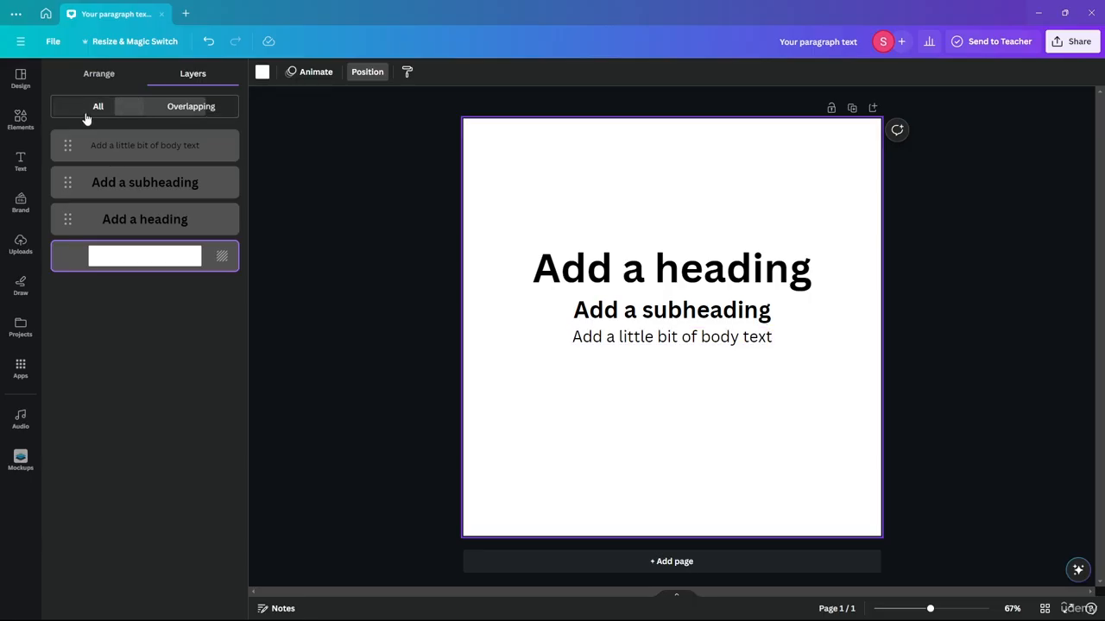
pyautogui.click(152, 226)
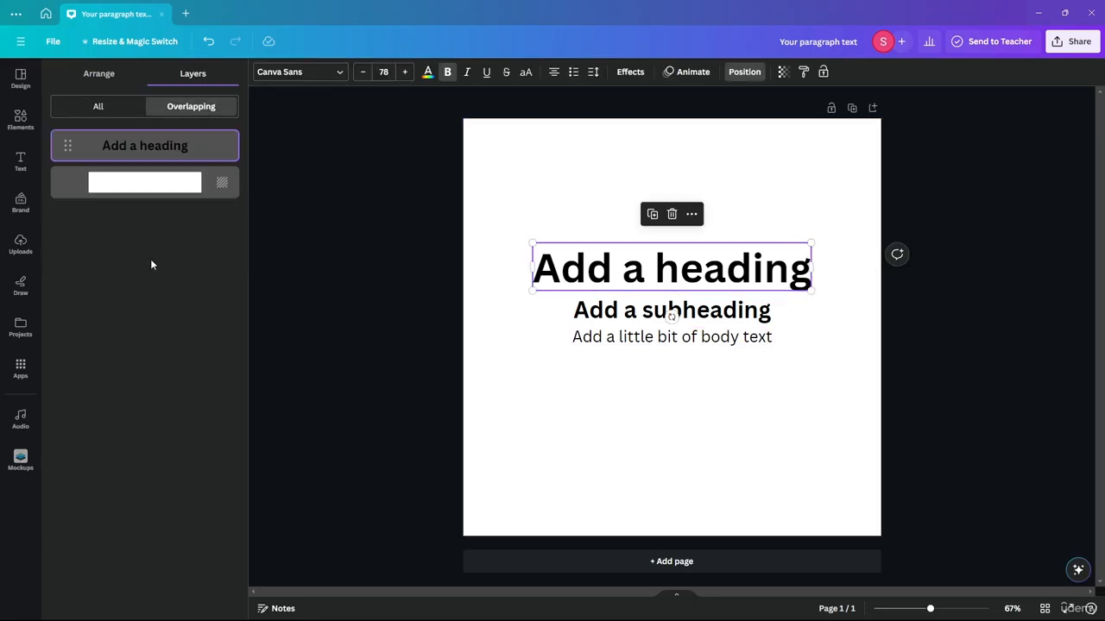
# Reorder the layers so the heading is on top, the subheading below it and the body text beneath both
pyautogui.moveTo(624, 264)
pyautogui.mouseDown()
pyautogui.moveTo(617, 206)
pyautogui.moveTo(625, 270)
pyautogui.mouseUp()
pyautogui.moveTo(62, 147); pyautogui.dragTo(98, 144)
pyautogui.click(97, 107)
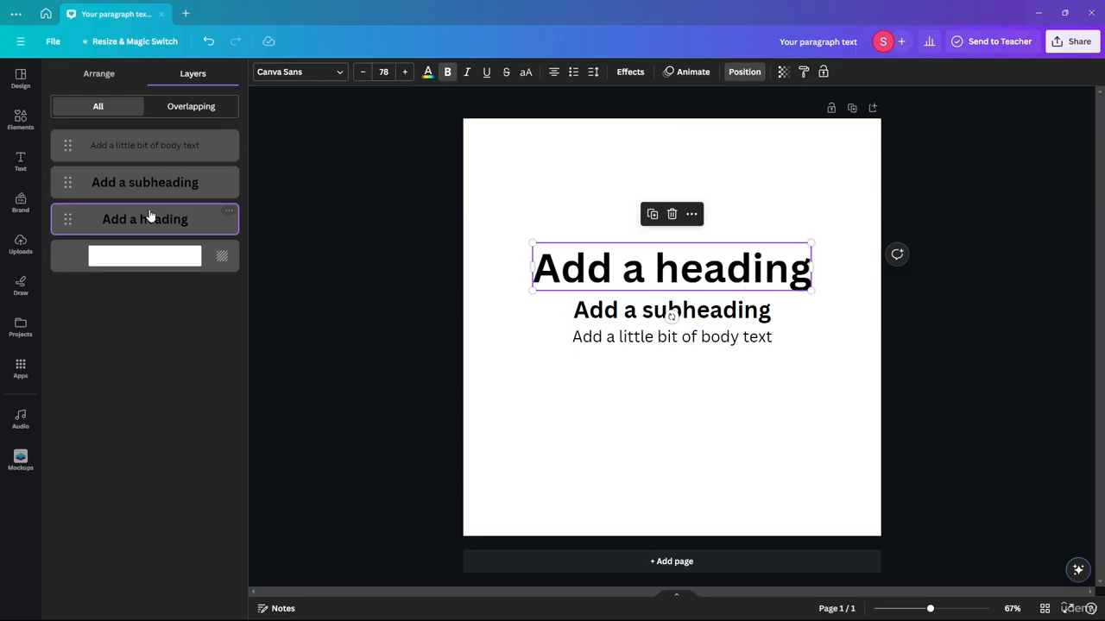
pyautogui.moveTo(133, 224); pyautogui.dragTo(62, 226)
pyautogui.moveTo(67, 145); pyautogui.dragTo(67, 220)
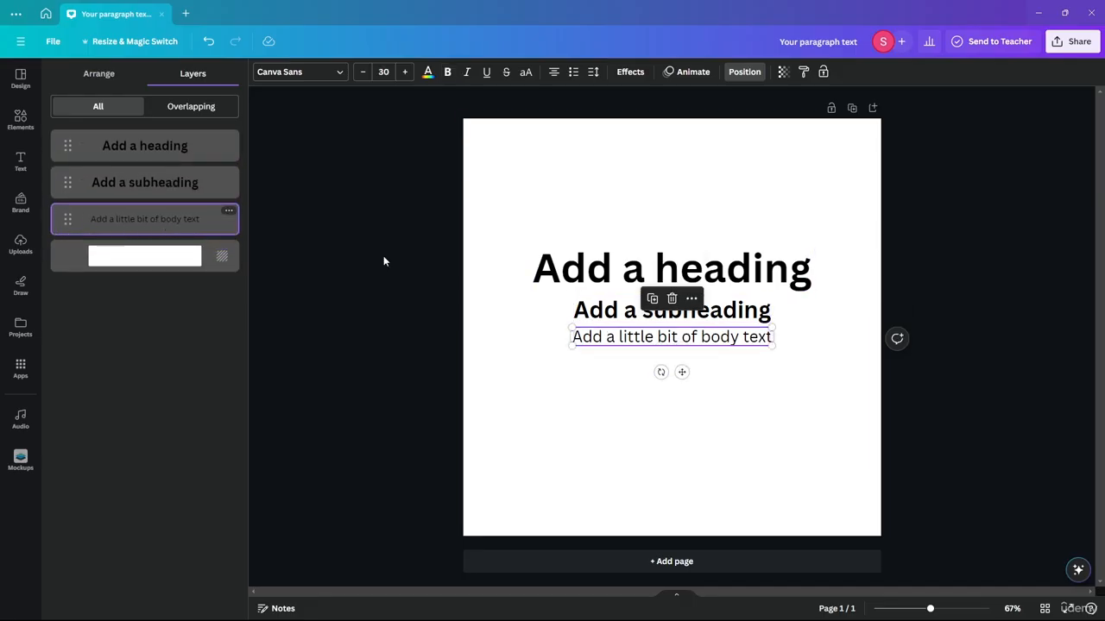
# Colour the heading red and the subheading light turquoise using the default solid colours
pyautogui.click(161, 145)
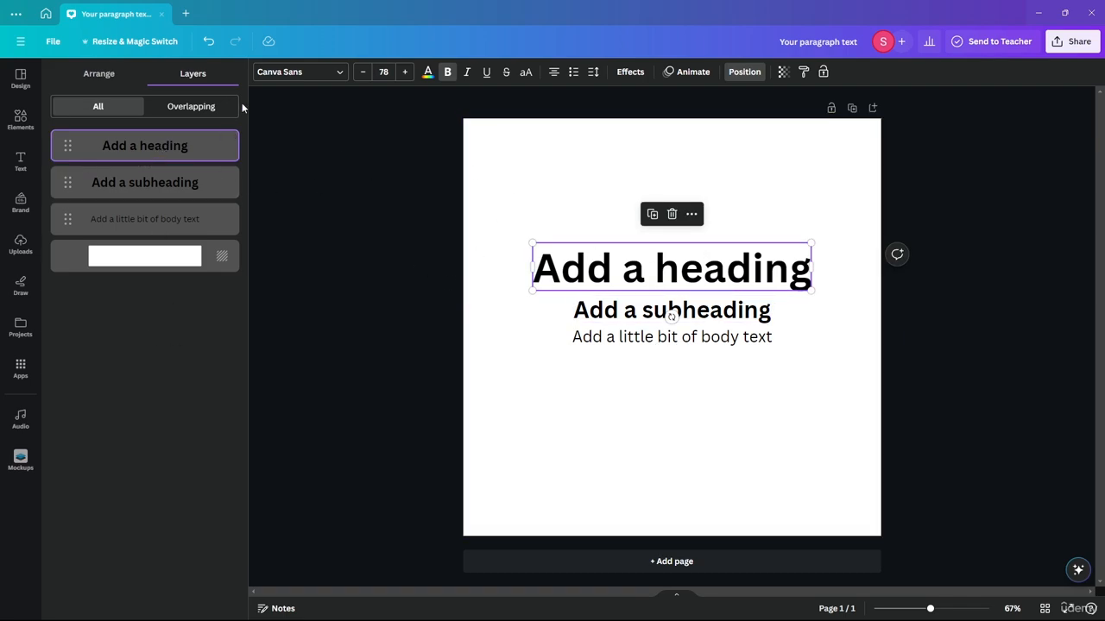
pyautogui.click(426, 72)
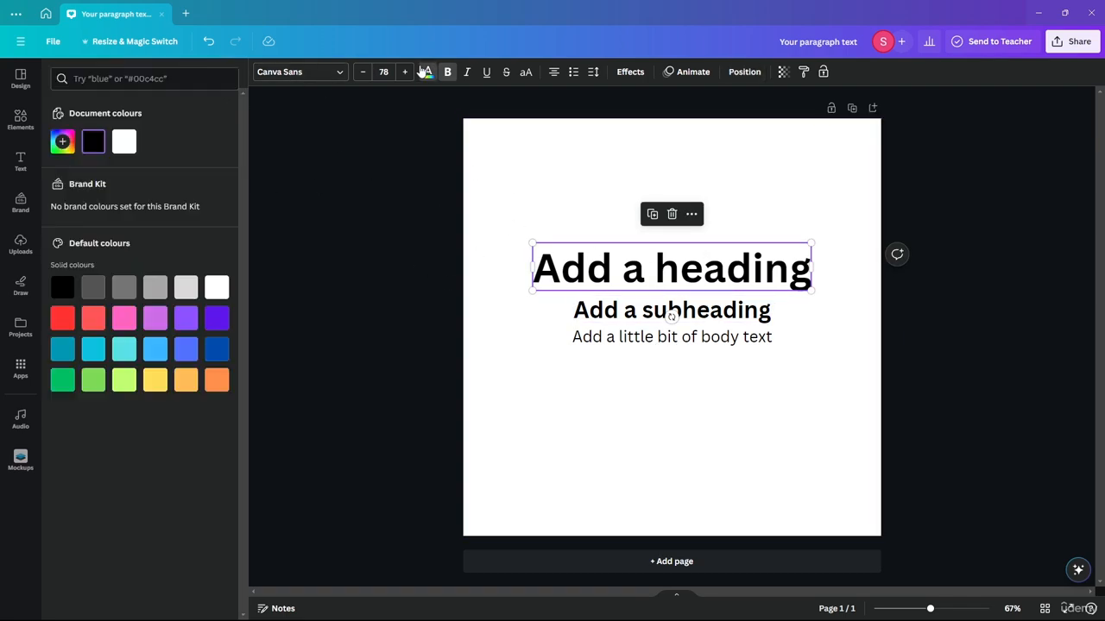
pyautogui.click(55, 319)
pyautogui.click(671, 316)
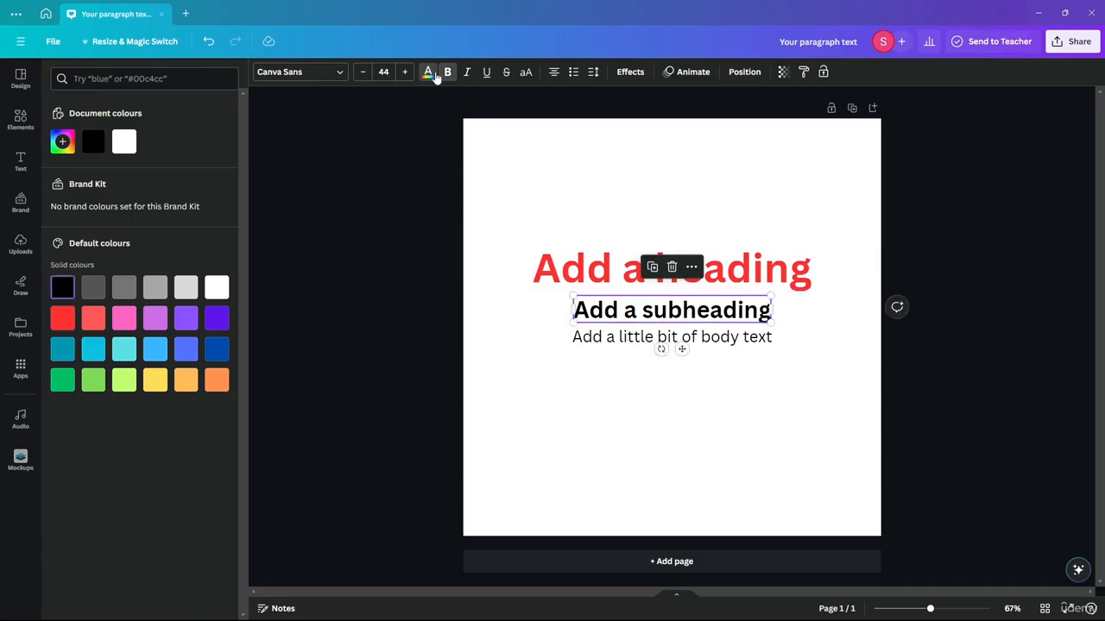
pyautogui.click(123, 348)
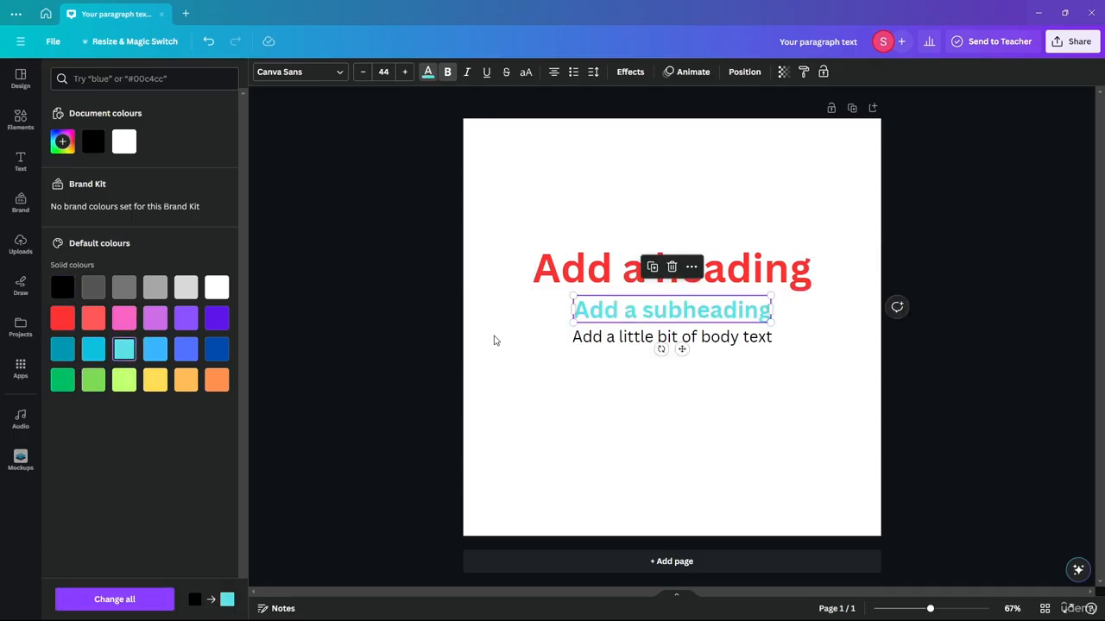
# Change the body text colour to the default orange, after trying lime, and deselect it
pyautogui.click(595, 338)
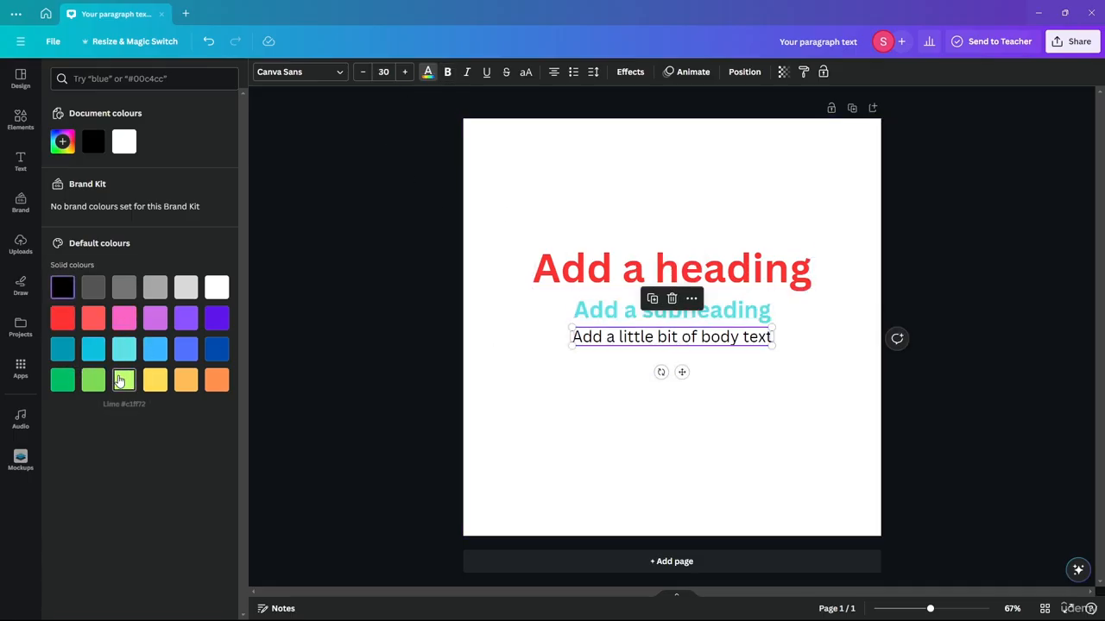
pyautogui.click(121, 381)
pyautogui.click(216, 381)
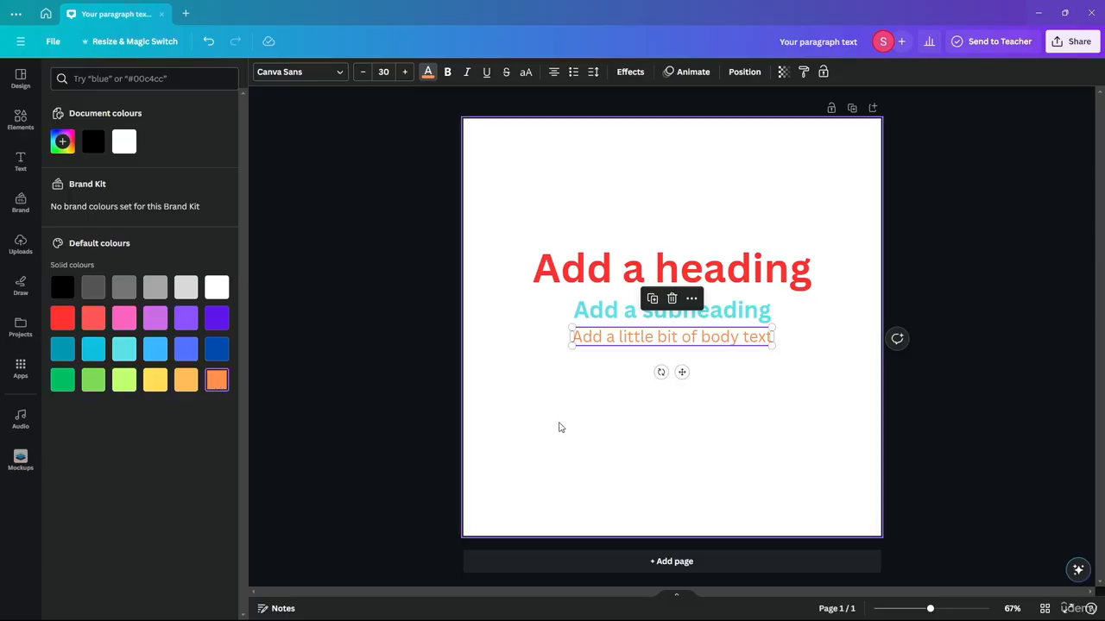
pyautogui.click(558, 427)
# Select all three text elements and view their coloured entries in the layer list
pyautogui.moveTo(735, 204); pyautogui.dragTo(610, 375)
pyautogui.click(738, 76)
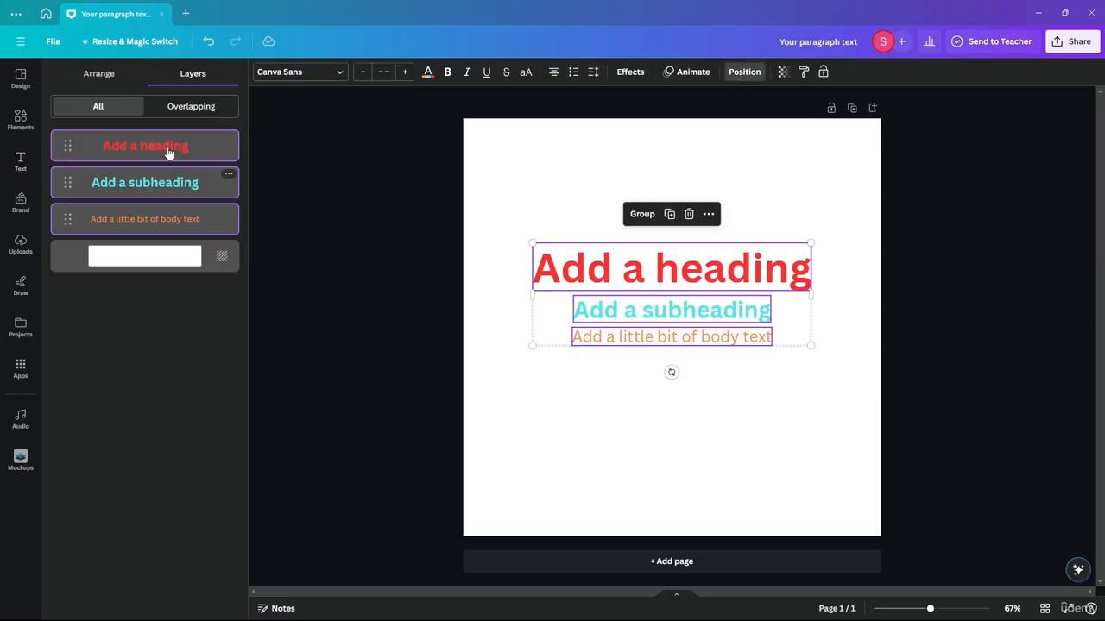
pyautogui.click(518, 341)
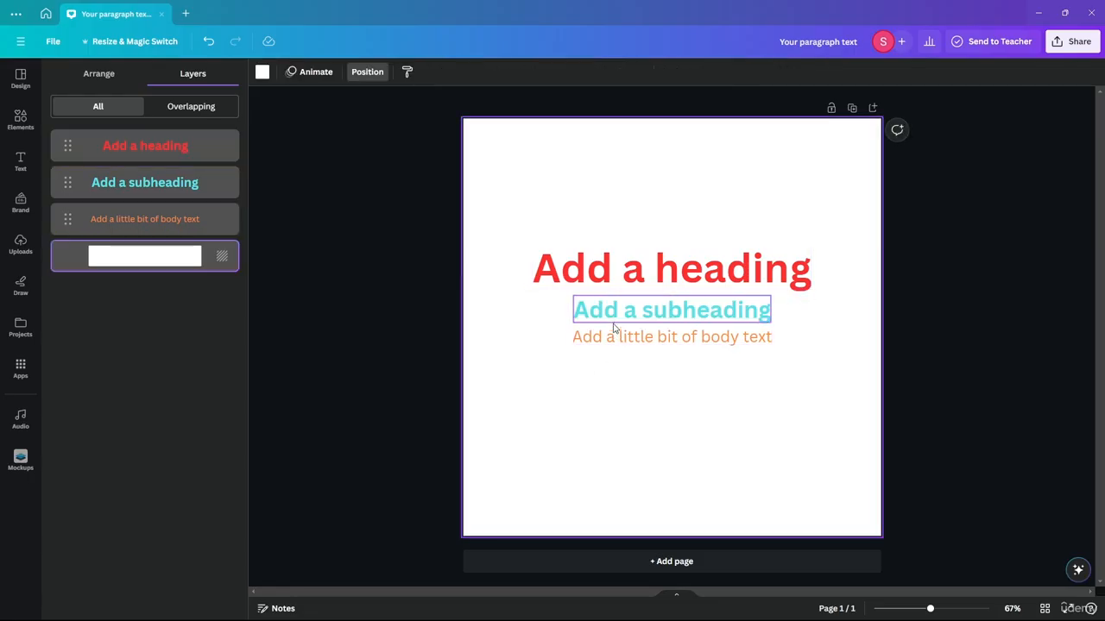
# Overlap the subheading and body text with the heading to test the layer order, and undo both moves
pyautogui.moveTo(614, 320); pyautogui.dragTo(596, 278)
pyautogui.moveTo(612, 340); pyautogui.dragTo(571, 266)
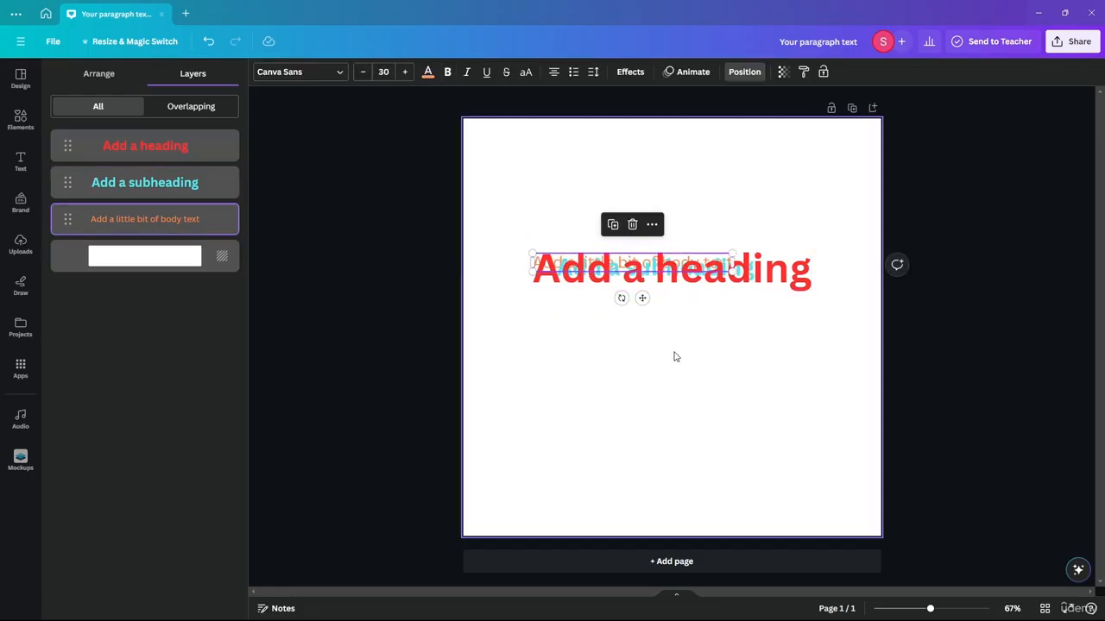
pyautogui.hotkey('ctrl', 'z')
pyautogui.hotkey('ctrl', 'z')
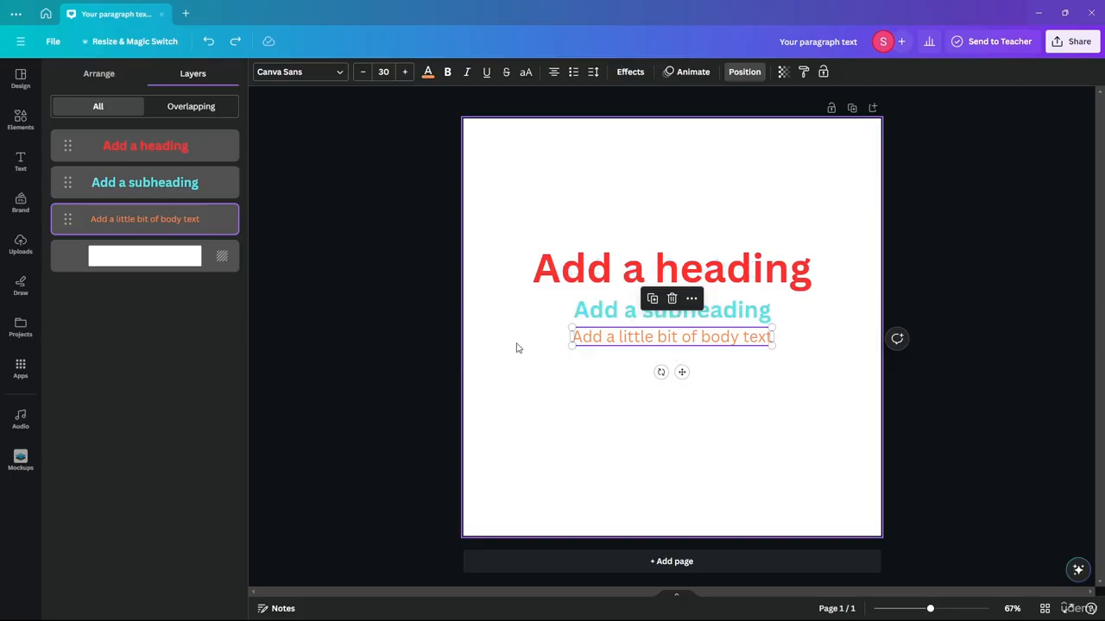
# Examine the advanced size, position and ratio settings for the heading alone and for all three text elements together
pyautogui.click(591, 421)
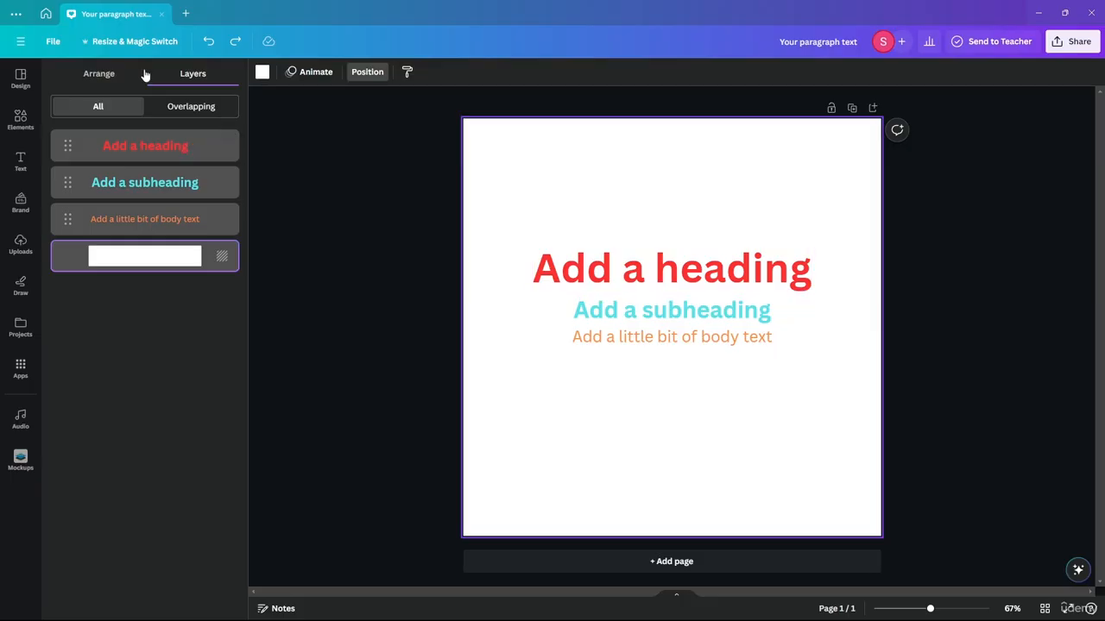
pyautogui.click(100, 76)
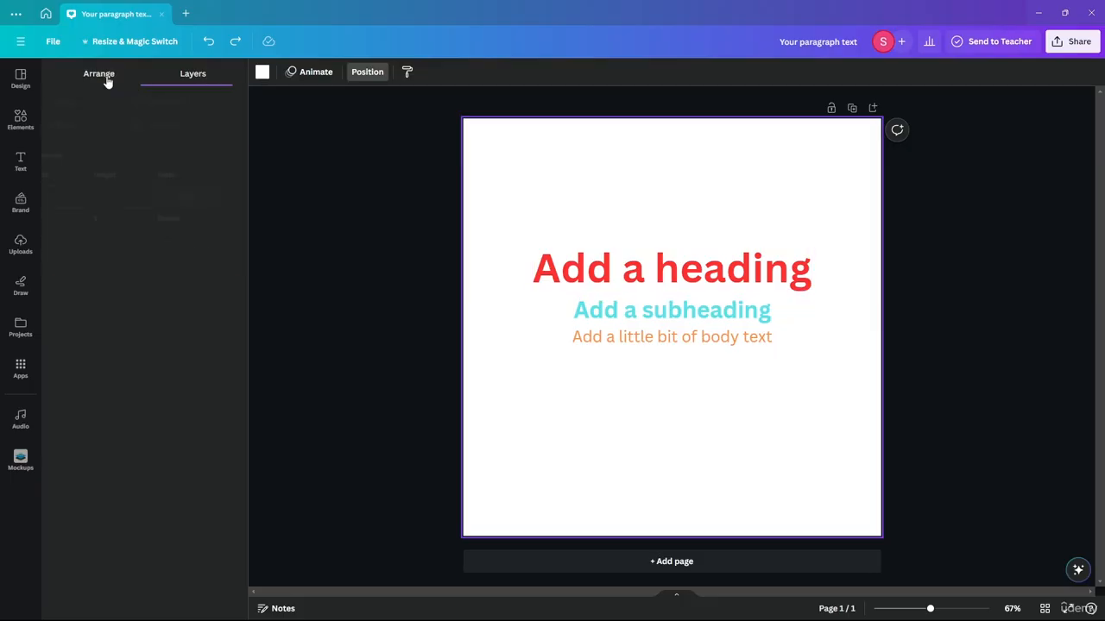
pyautogui.click(544, 283)
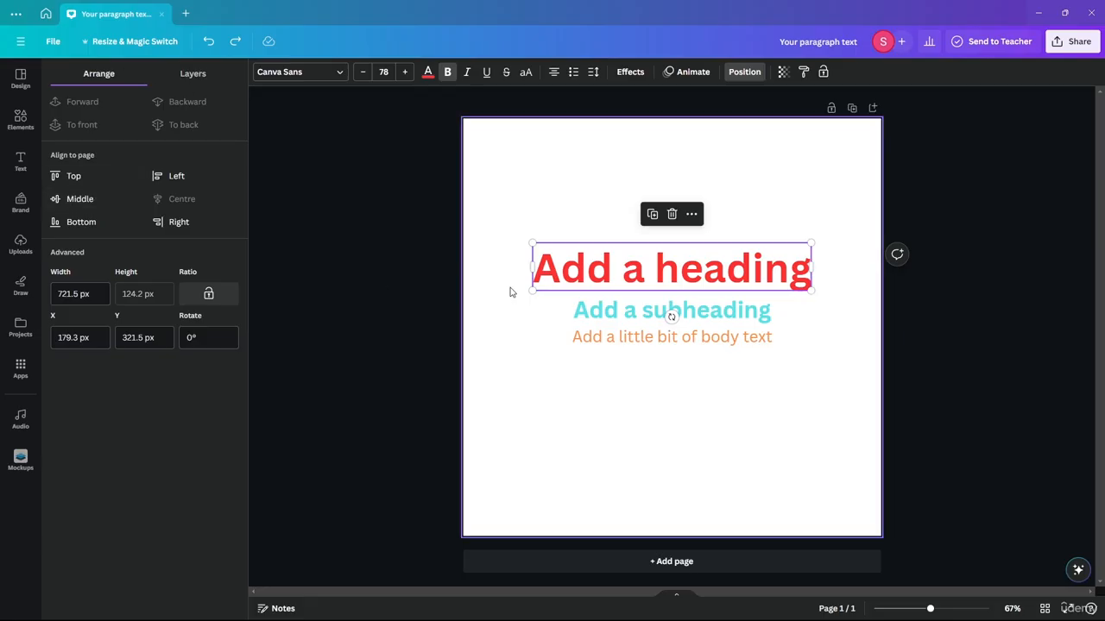
pyautogui.click(593, 432)
pyautogui.moveTo(581, 444); pyautogui.dragTo(655, 203)
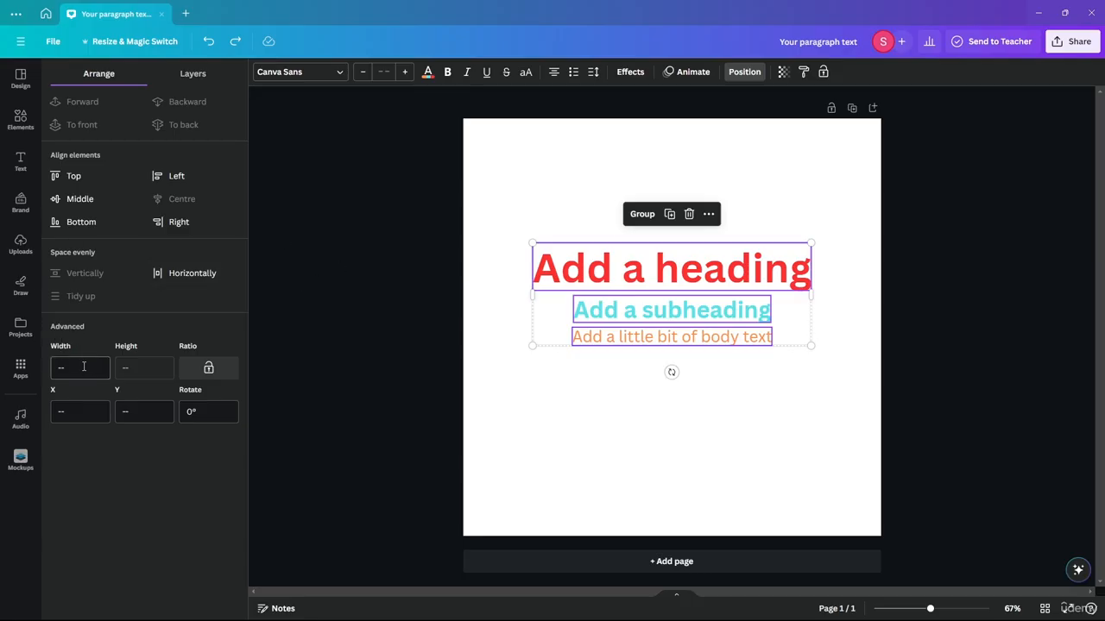
pyautogui.click(222, 373)
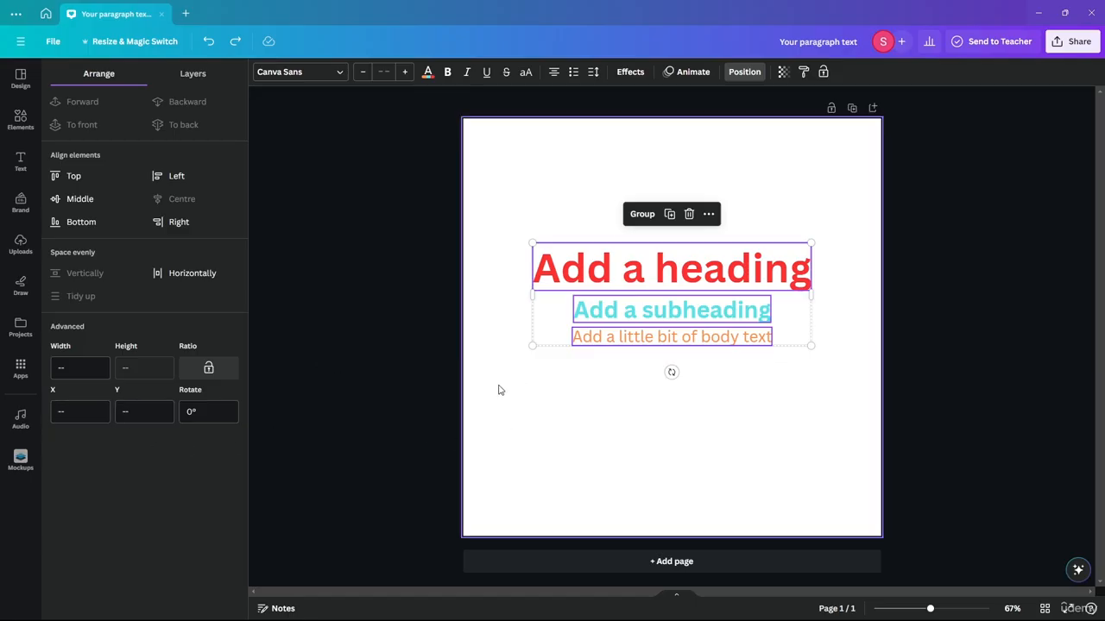
pyautogui.click(479, 350)
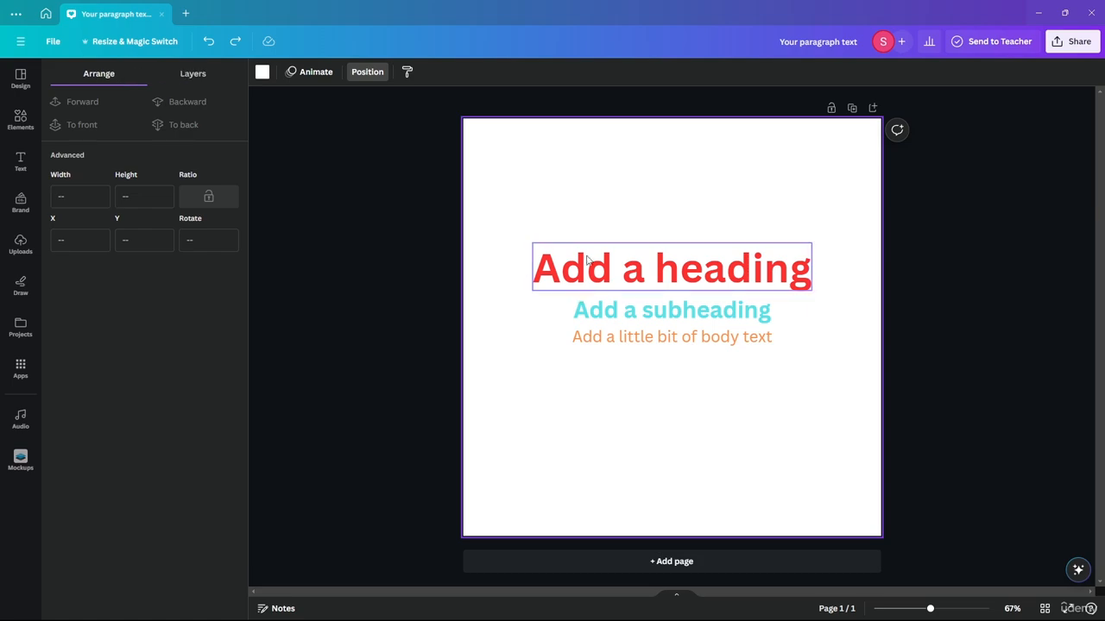
# Delete the heading, subheading and body text and add the INSERT COIN font combination in their place
pyautogui.click(19, 164)
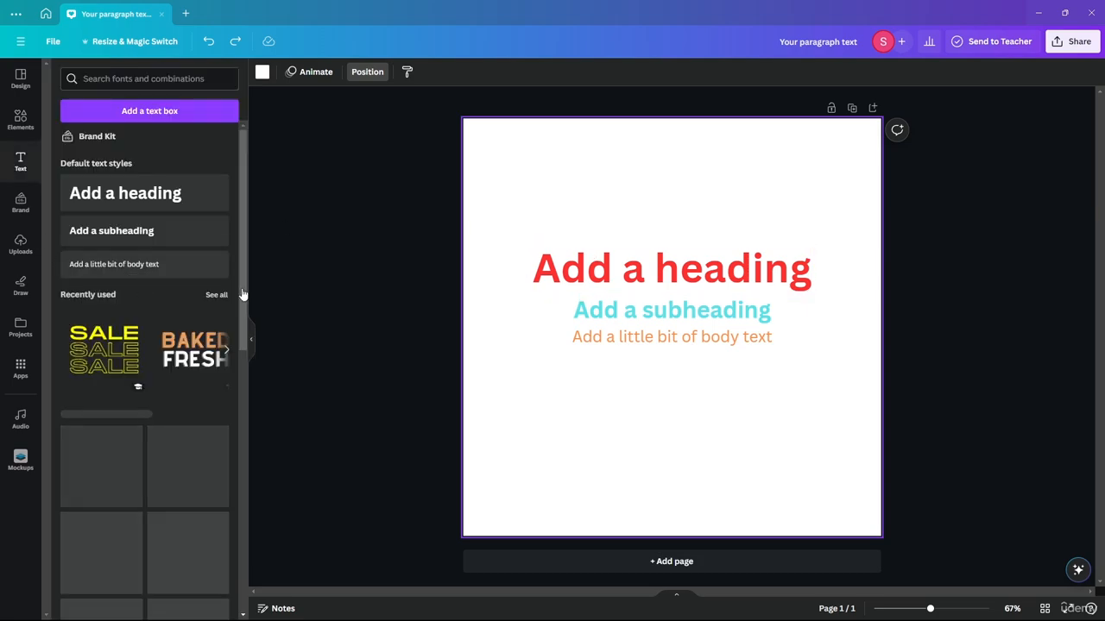
pyautogui.scroll(-5, 110, 245)
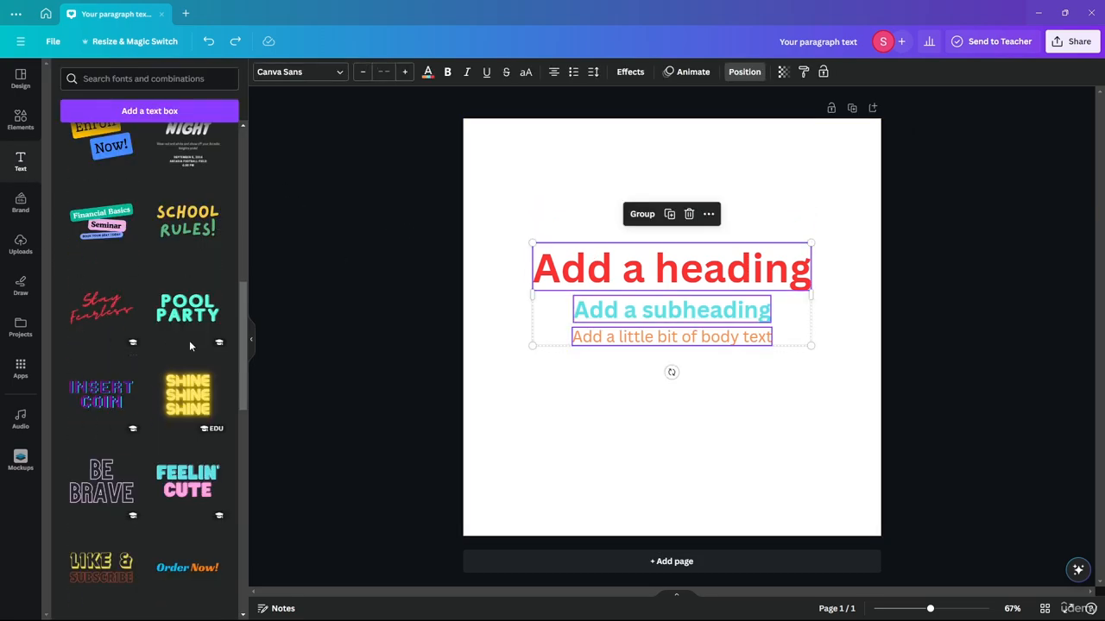
pyautogui.click(568, 385)
pyautogui.moveTo(562, 436); pyautogui.dragTo(719, 201)
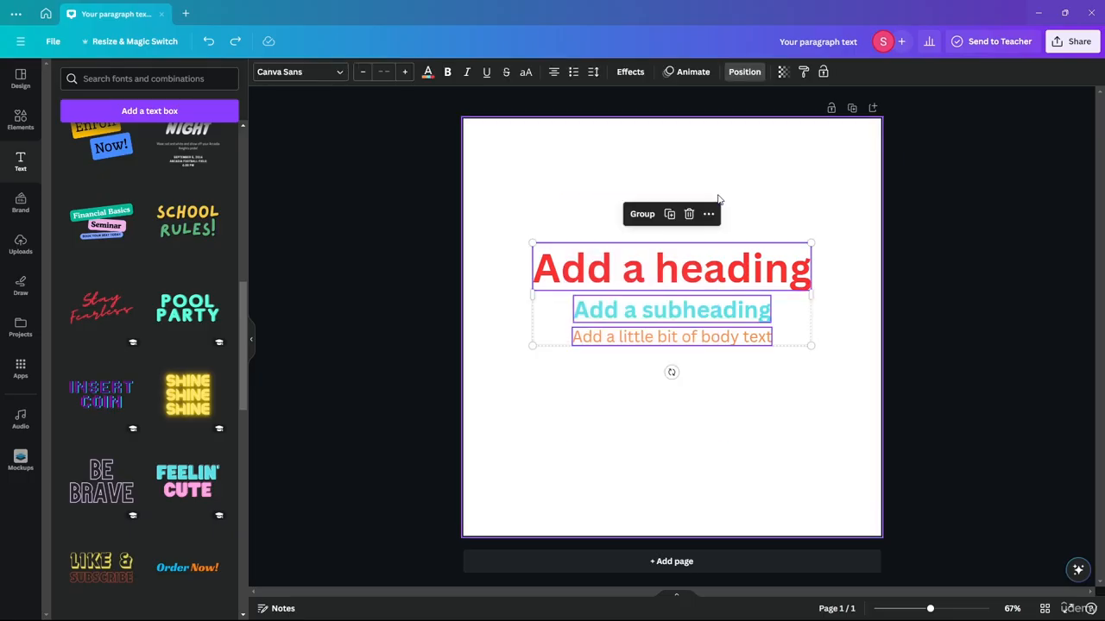
pyautogui.moveTo(566, 412); pyautogui.dragTo(715, 204)
pyautogui.press('Delete')
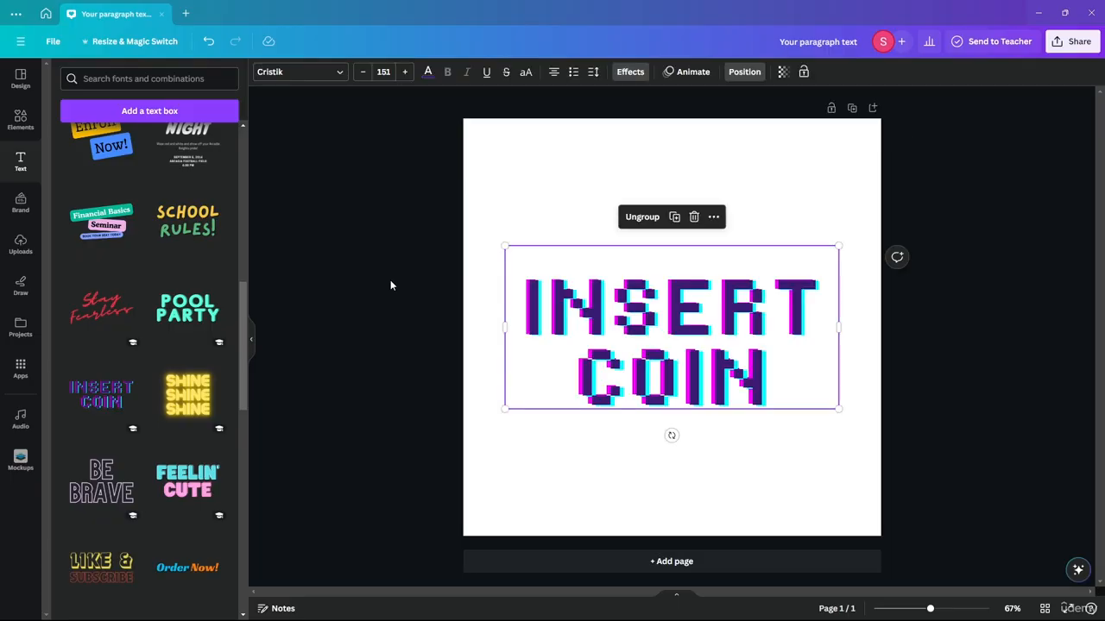
# Ungroup the INSERT COIN combination into its two separate text lines
pyautogui.click(609, 462)
pyautogui.moveTo(651, 353)
pyautogui.mouseDown()
pyautogui.moveTo(667, 326)
pyautogui.moveTo(649, 355)
pyautogui.mouseUp()
pyautogui.click(572, 432)
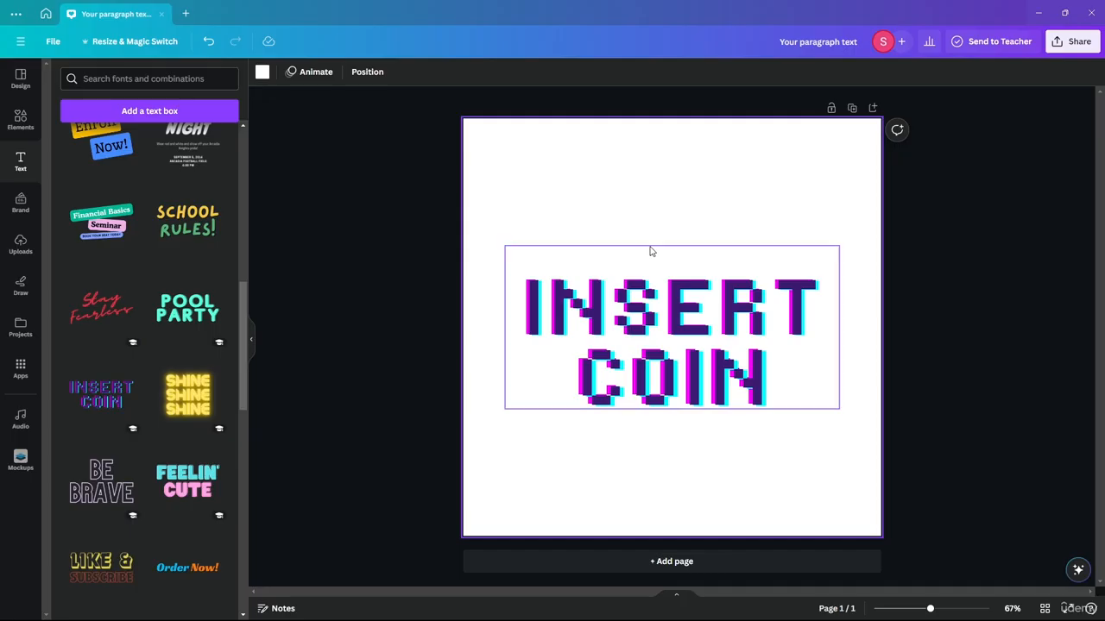
pyautogui.click(643, 322)
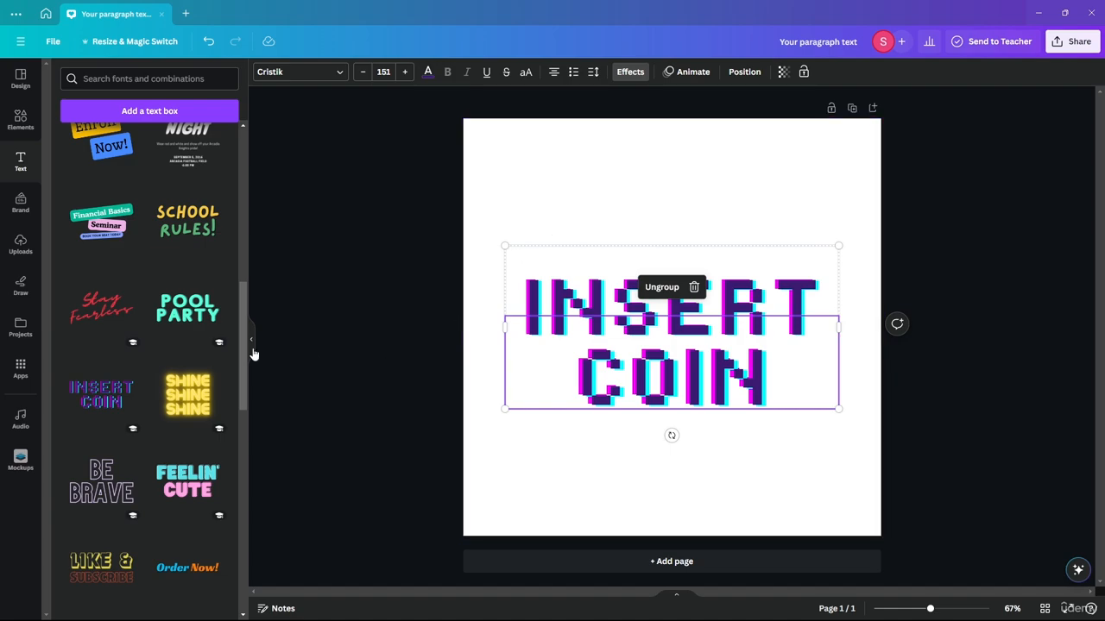
pyautogui.click(422, 353)
pyautogui.click(602, 345)
pyautogui.rightClick(585, 353)
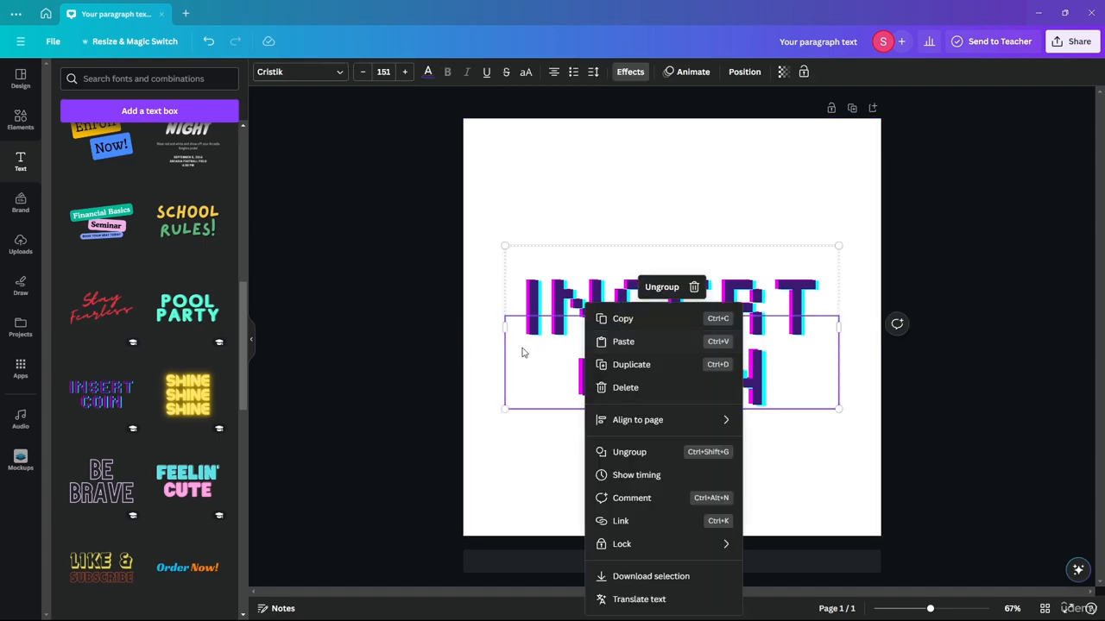
pyautogui.click(636, 460)
pyautogui.click(545, 464)
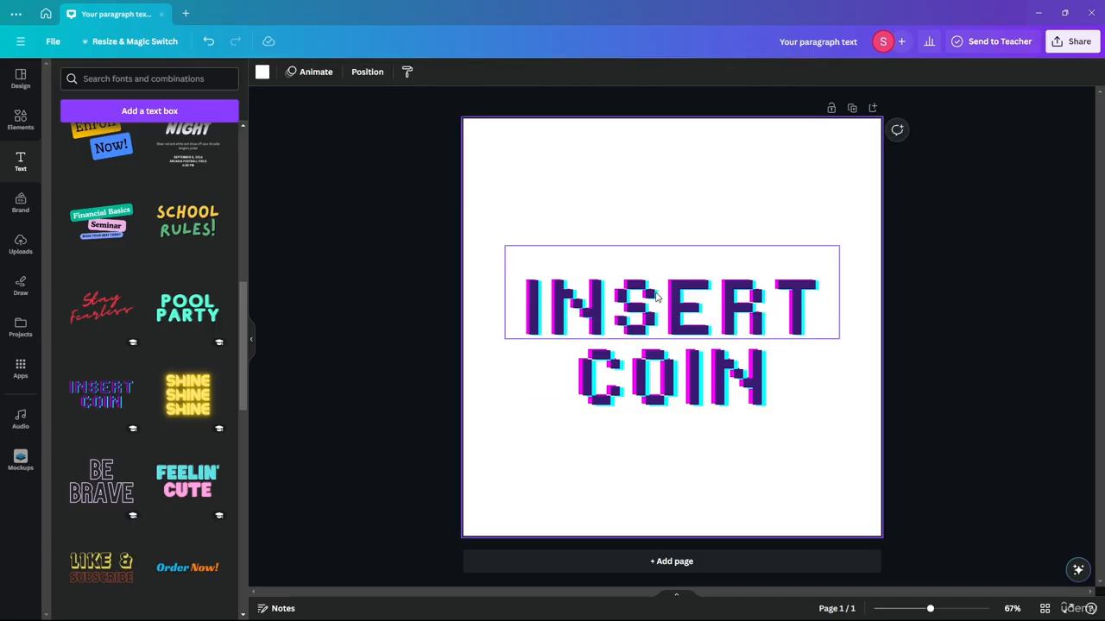
# Move the INSERT line and the COIN line individually, shifting each slightly up
pyautogui.click(654, 263)
pyautogui.moveTo(654, 264); pyautogui.dragTo(654, 259)
pyautogui.moveTo(657, 389)
pyautogui.mouseDown()
pyautogui.moveTo(657, 375)
pyautogui.moveTo(657, 385)
pyautogui.mouseUp()
pyautogui.moveTo(683, 259)
pyautogui.mouseDown()
pyautogui.moveTo(683, 239)
pyautogui.moveTo(682, 279)
pyautogui.mouseUp()
# Open the INSERT line and the COIN line separately for text editing to check that each is its own text box
pyautogui.doubleClick(790, 308)
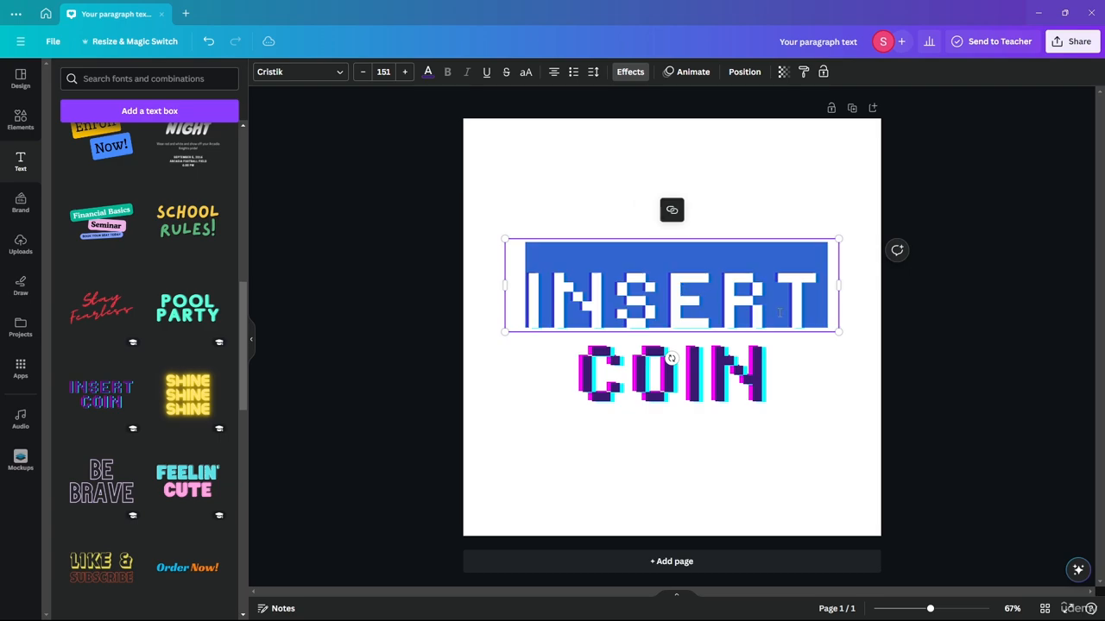
pyautogui.click(790, 308)
pyautogui.click(720, 302)
pyautogui.click(738, 375)
pyautogui.doubleClick(742, 380)
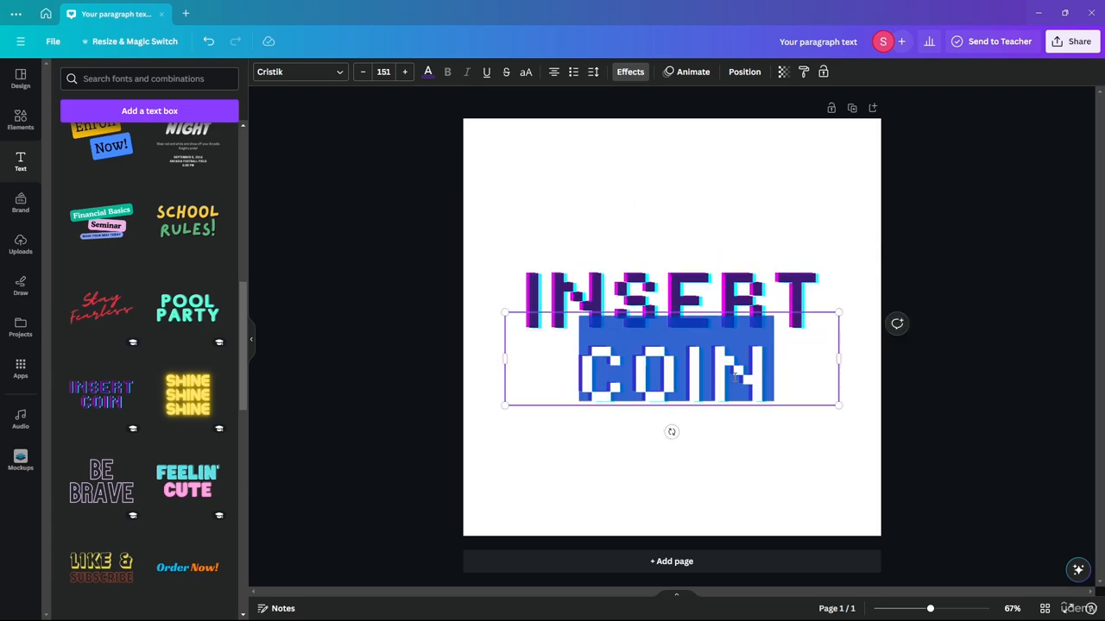
pyautogui.click(744, 380)
pyautogui.click(522, 368)
pyautogui.click(632, 374)
pyautogui.click(711, 373)
pyautogui.click(787, 370)
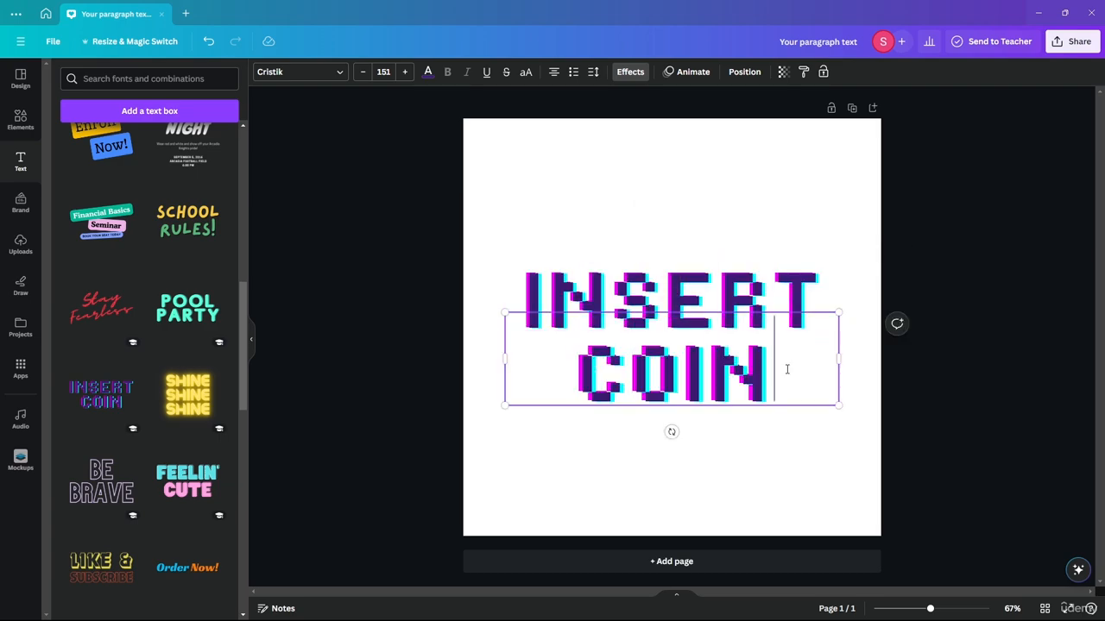
# Select the INSERT and COIN lines together and delete them from the page
pyautogui.click(822, 270)
pyautogui.click(664, 478)
pyautogui.moveTo(679, 474); pyautogui.dragTo(558, 241)
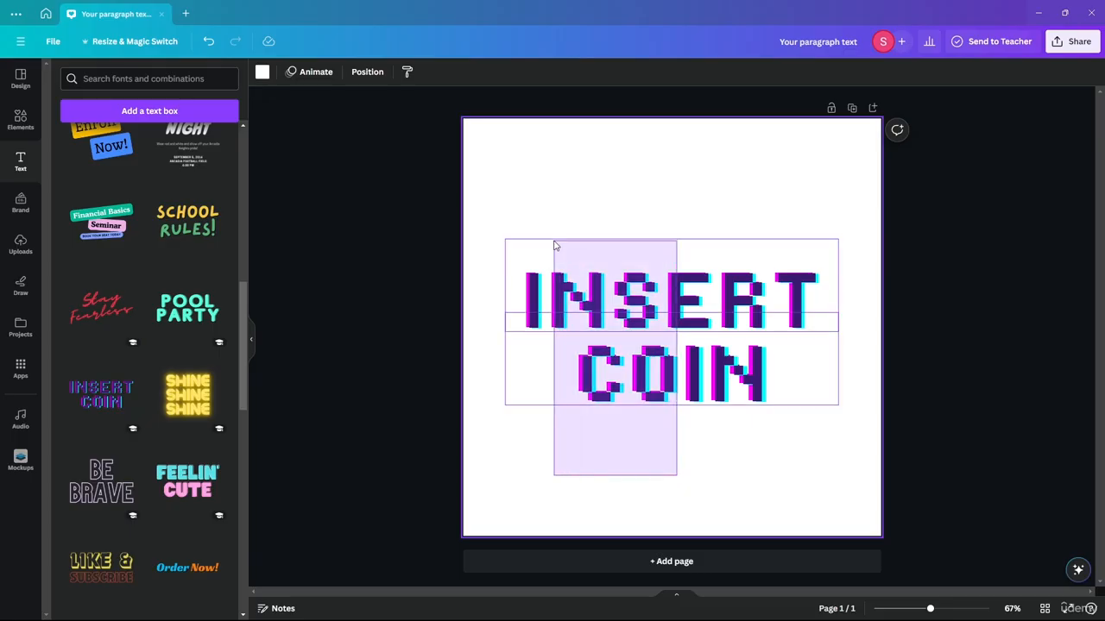
pyautogui.press('Delete')
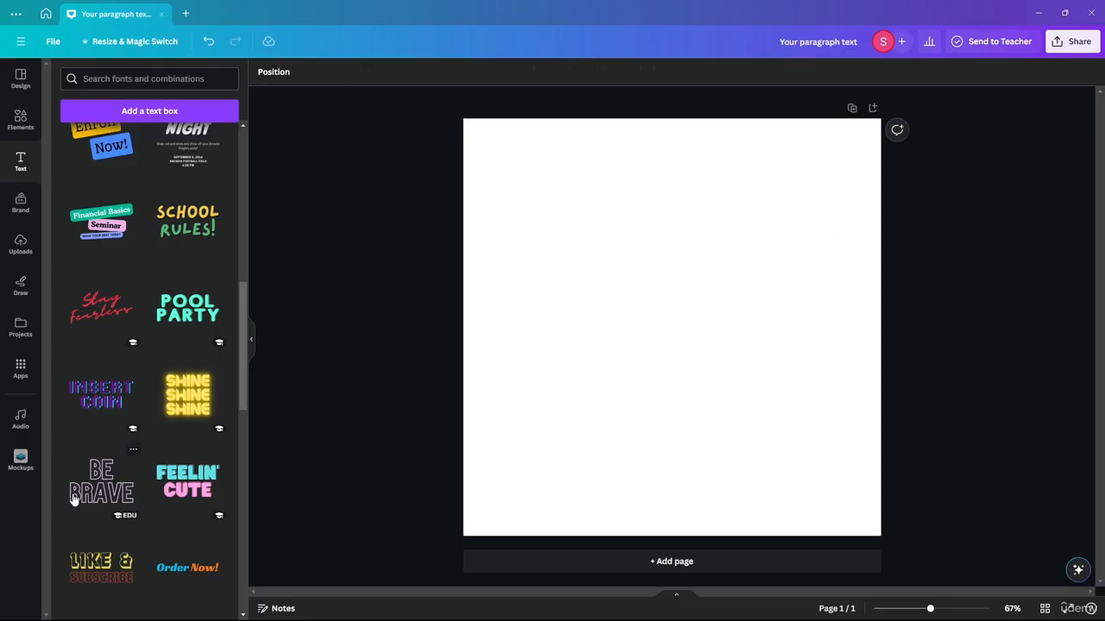
# Add the BE BRAVE text style centred on the page and check its two lines as one editable text box
pyautogui.moveTo(69, 492); pyautogui.dragTo(558, 271)
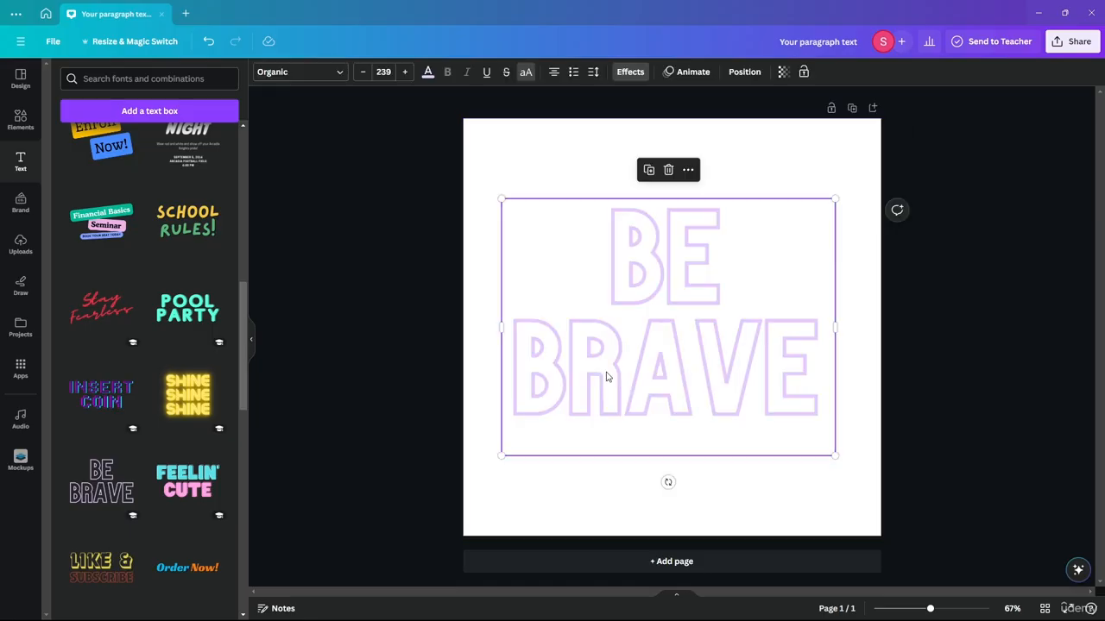
pyautogui.moveTo(612, 373)
pyautogui.mouseDown()
pyautogui.moveTo(612, 362)
pyautogui.moveTo(616, 372)
pyautogui.mouseUp()
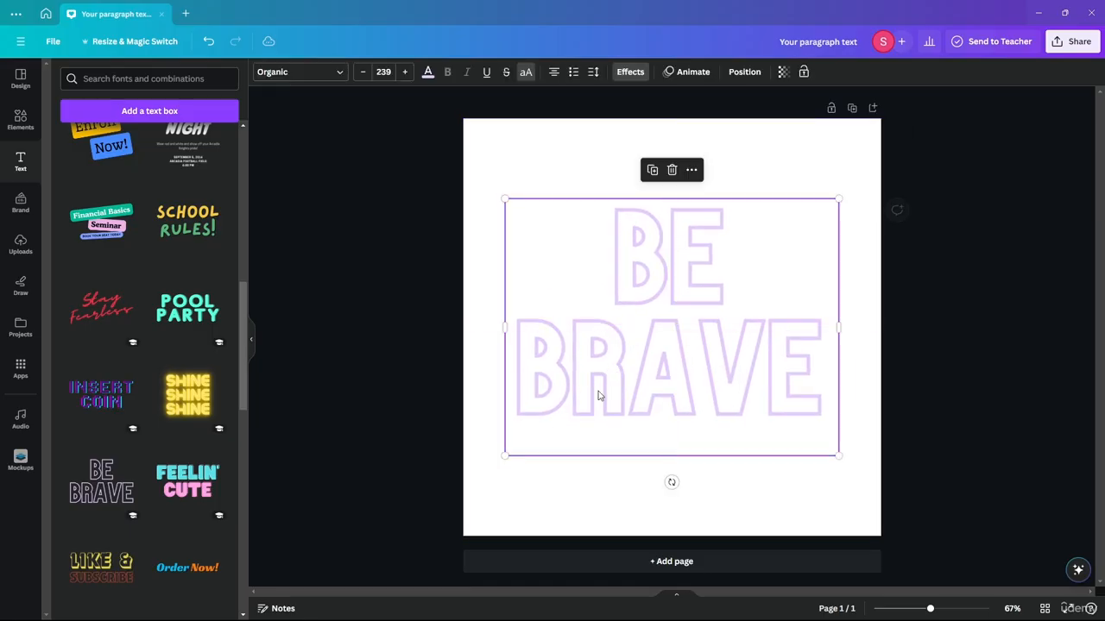
pyautogui.doubleClick(600, 396)
pyautogui.click(700, 222)
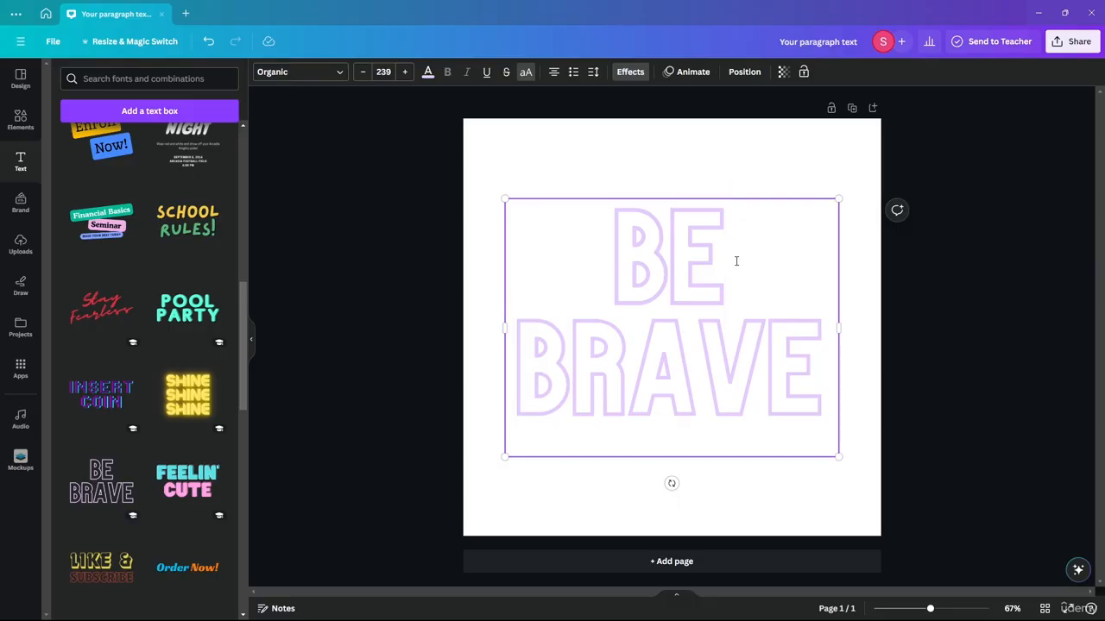
pyautogui.doubleClick(735, 261)
pyautogui.press('Escape')
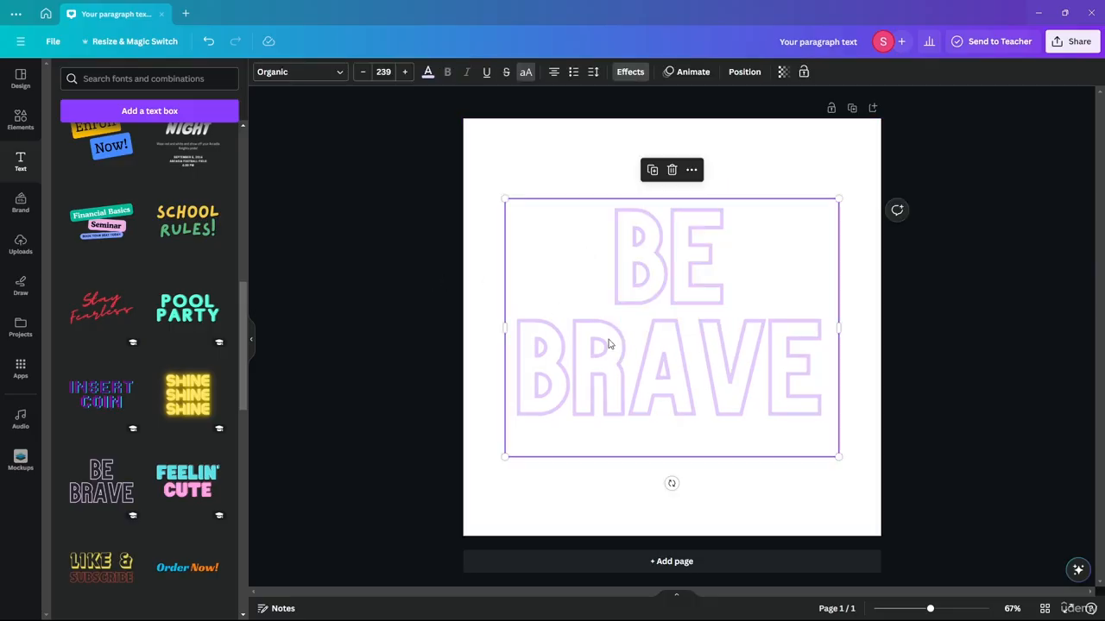
# Delete the BE BRAVE text from the page, add a default heading in its place and select it
pyautogui.press('Delete')
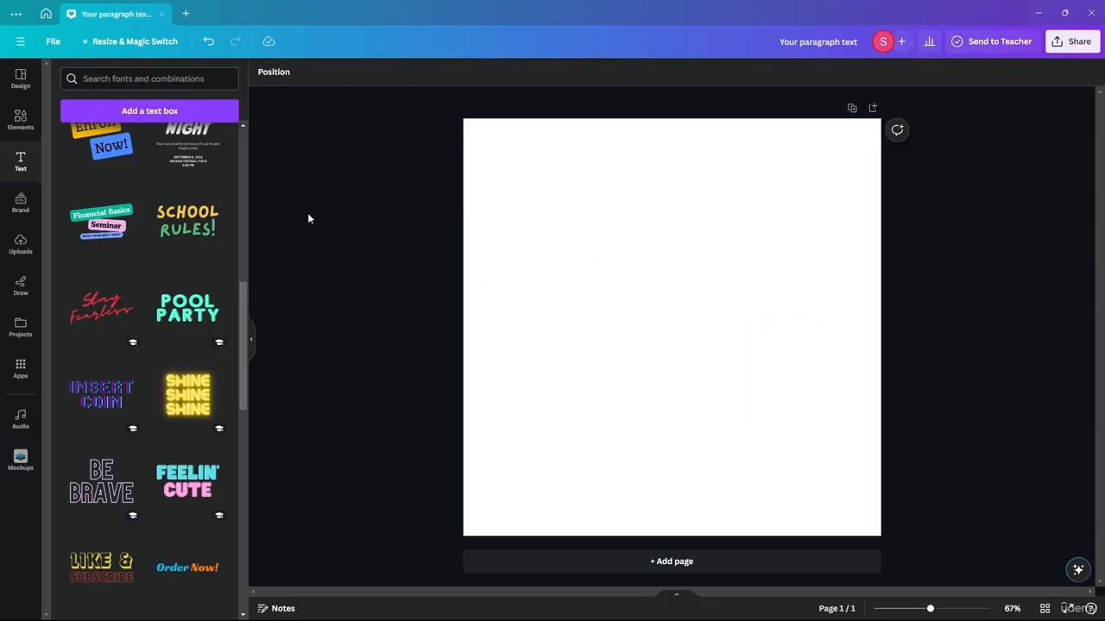
pyautogui.scroll(6, 121, 276)
pyautogui.scroll(-7, 117, 197)
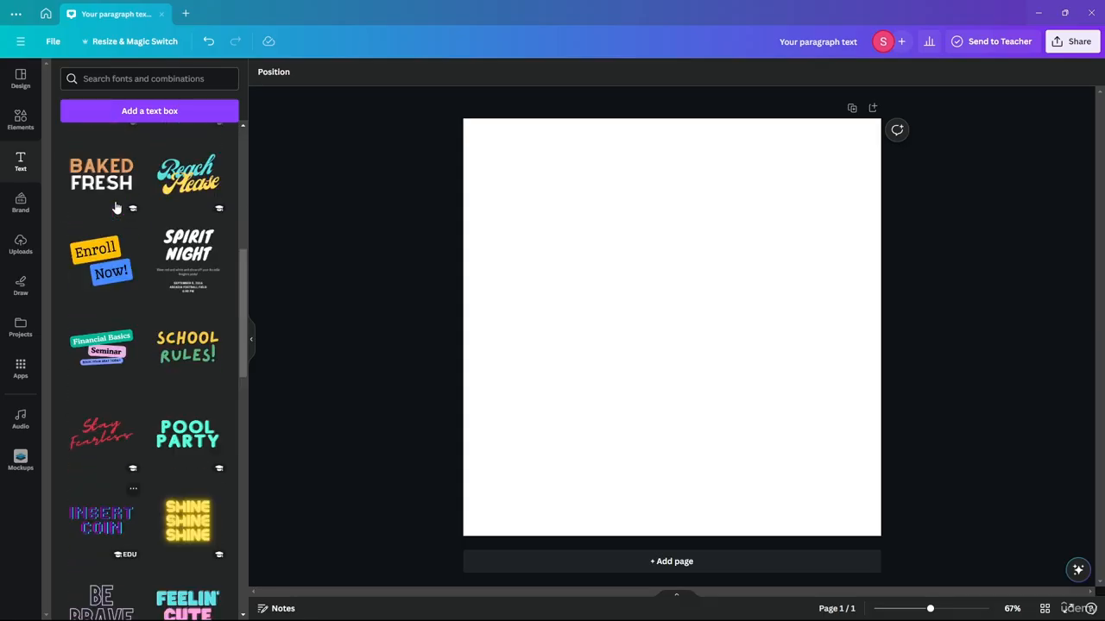
pyautogui.scroll(7, 116, 207)
pyautogui.click(131, 195)
pyautogui.click(466, 370)
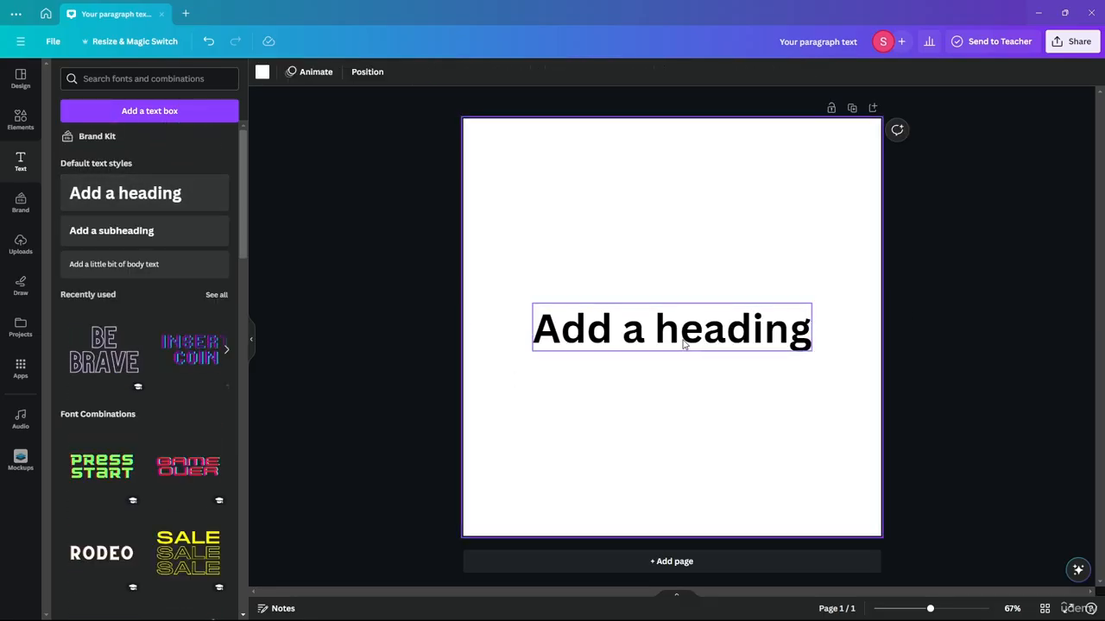
pyautogui.click(683, 343)
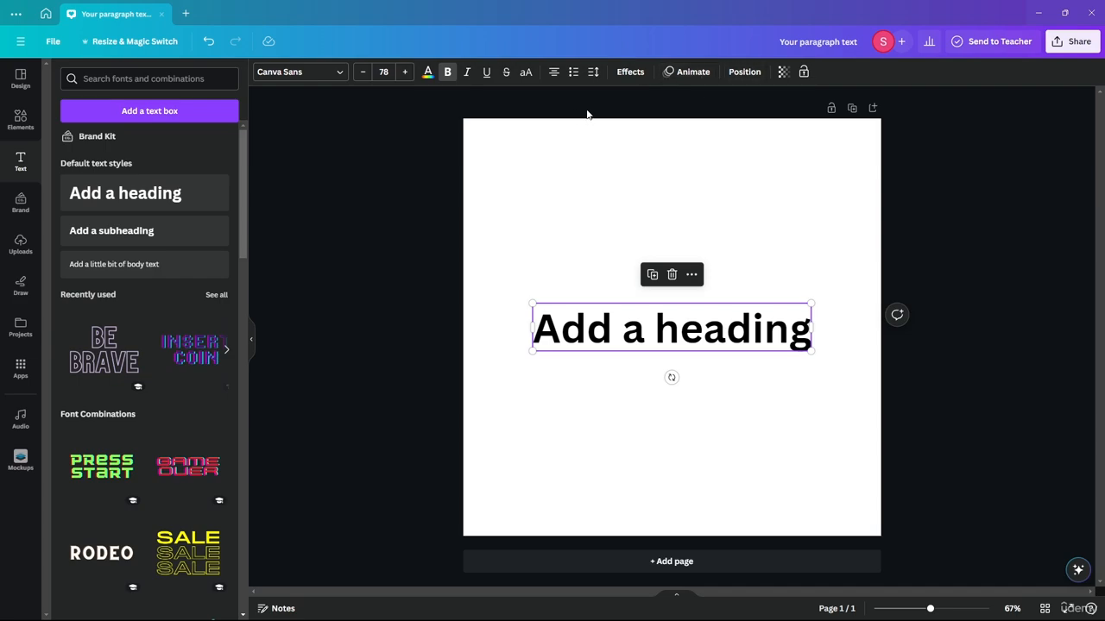
# Open the heading's text colour options and inspect the custom colour picker for its black document colour
pyautogui.click(428, 73)
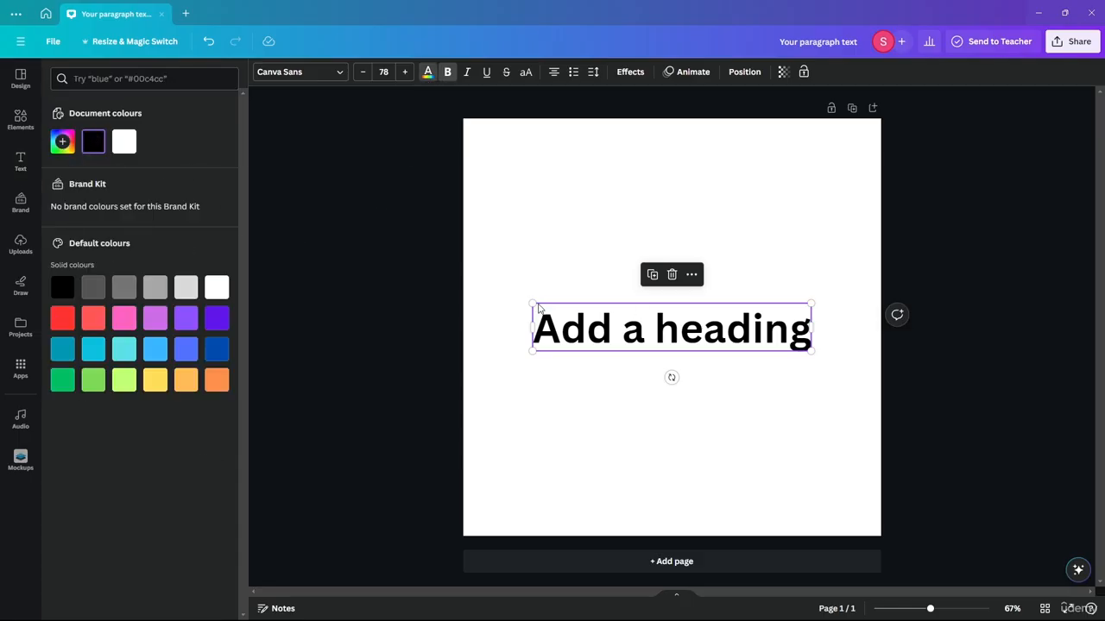
pyautogui.click(99, 145)
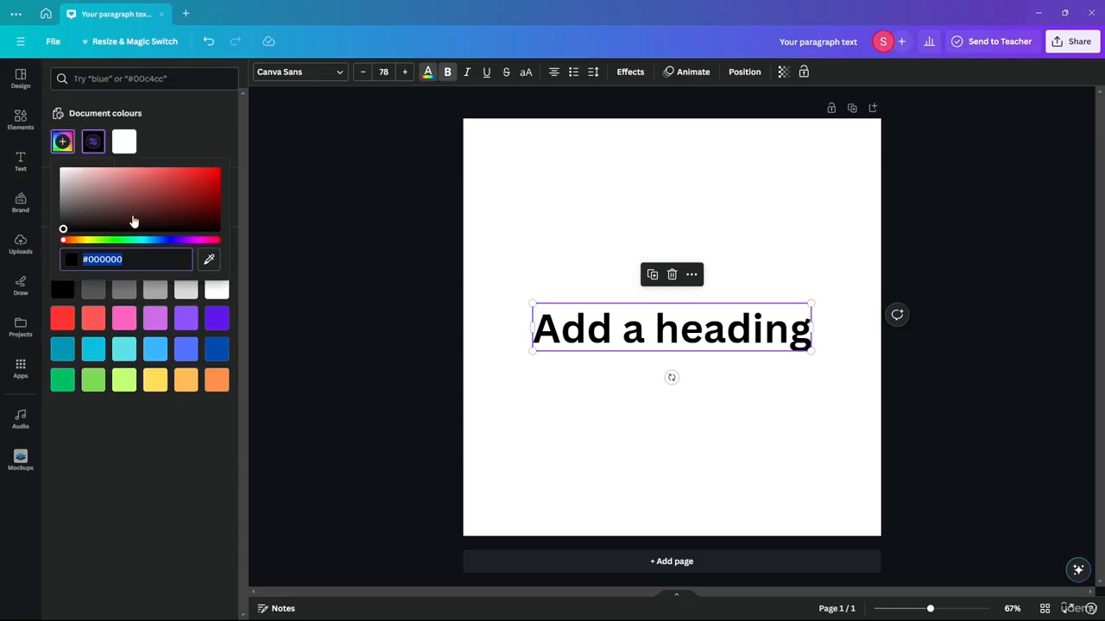
pyautogui.click(114, 156)
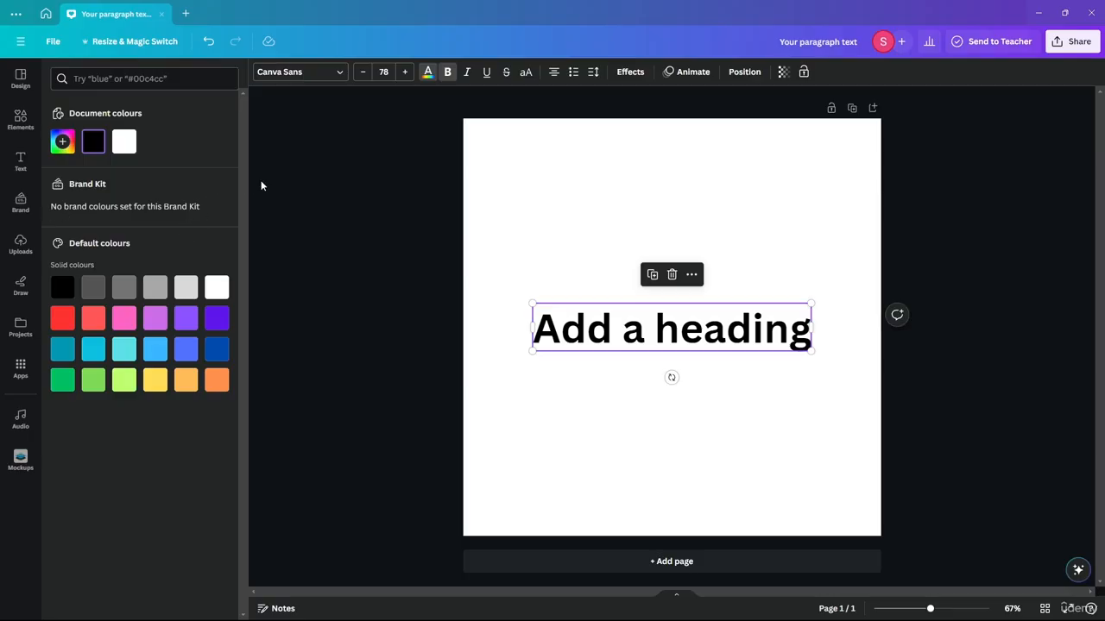
# Change the heading's font to Impact and deselect the text
pyautogui.click(327, 74)
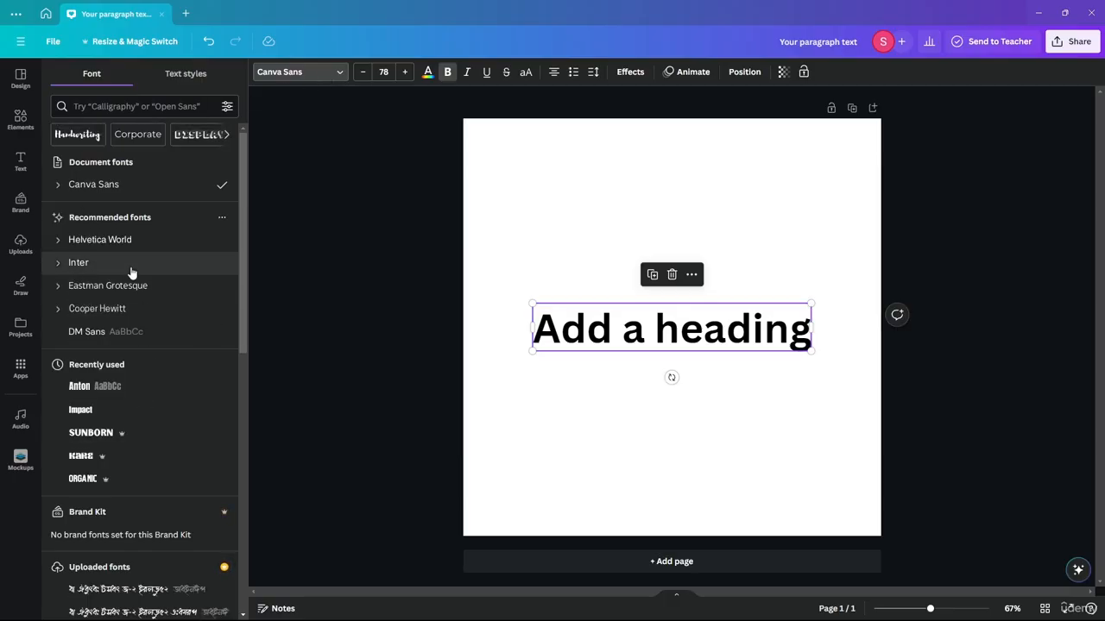
pyautogui.click(83, 411)
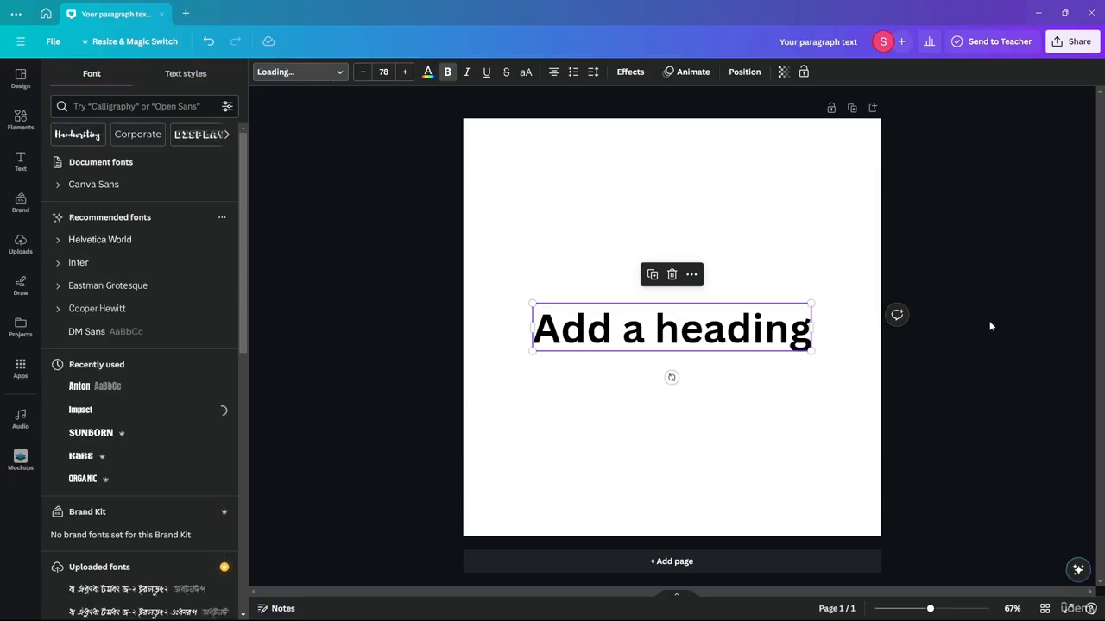
pyautogui.click(637, 412)
pyautogui.moveTo(636, 329); pyautogui.dragTo(631, 329)
pyautogui.click(638, 423)
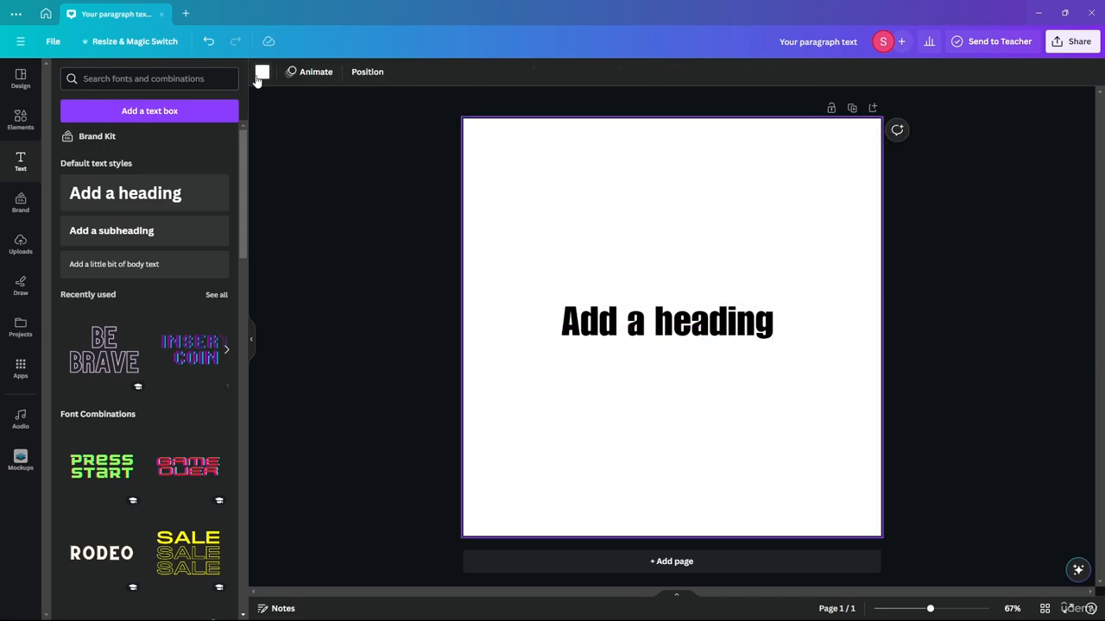
# Reduce the heading's font size to 70 and centre it horizontally on the page
pyautogui.click(595, 315)
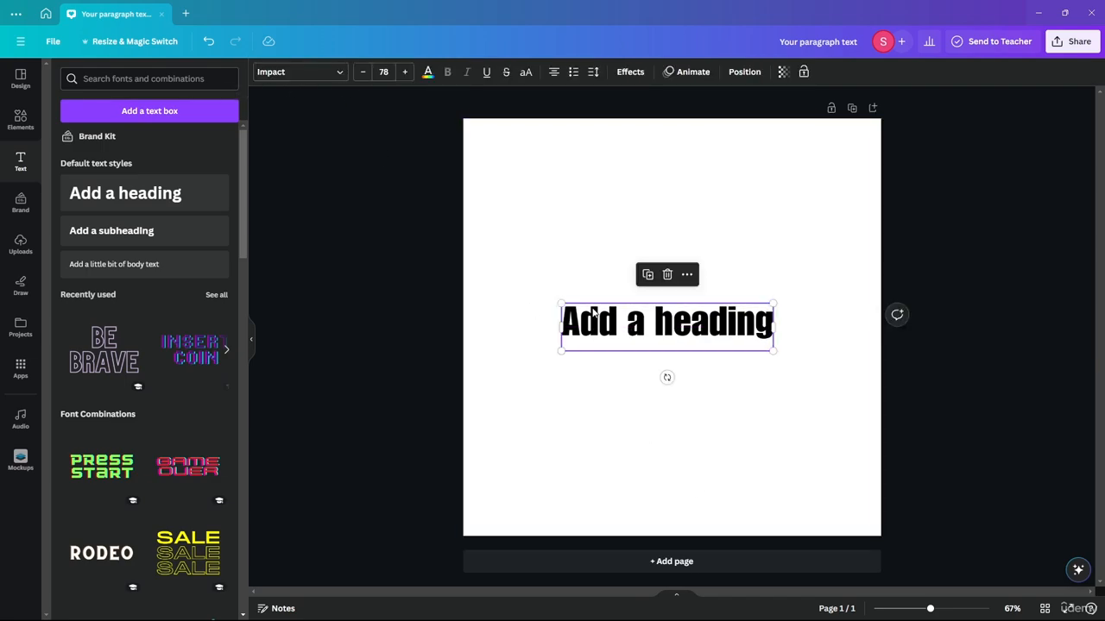
pyautogui.click(364, 72)
pyautogui.click(364, 72)
pyautogui.click(364, 73)
pyautogui.click(364, 72)
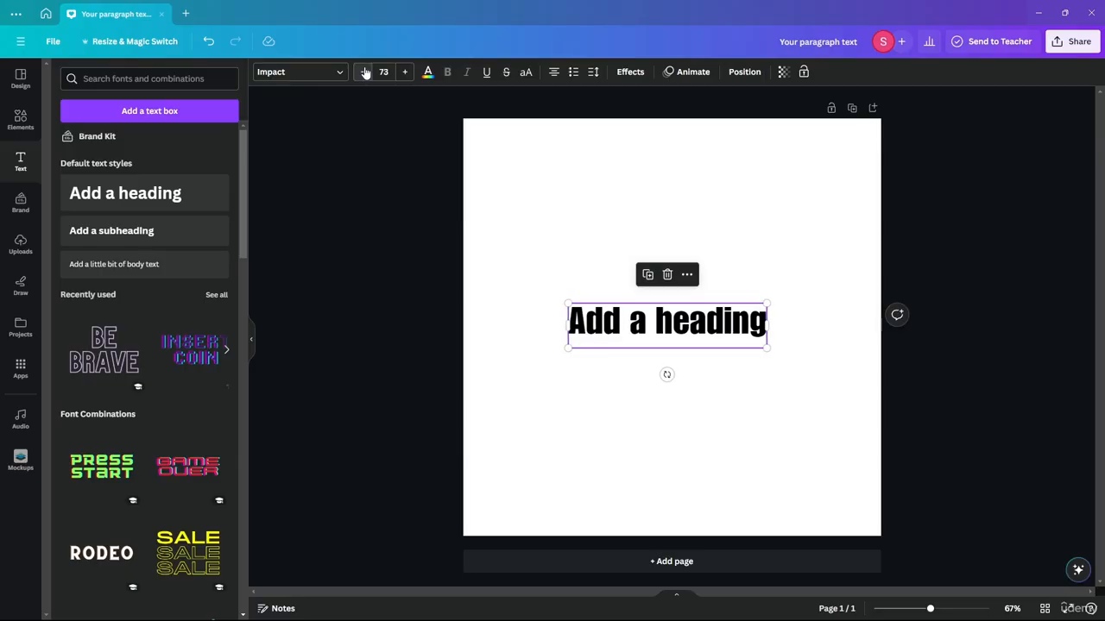
pyautogui.click(364, 73)
pyautogui.click(364, 72)
pyautogui.click(364, 73)
pyautogui.moveTo(671, 342); pyautogui.dragTo(676, 335)
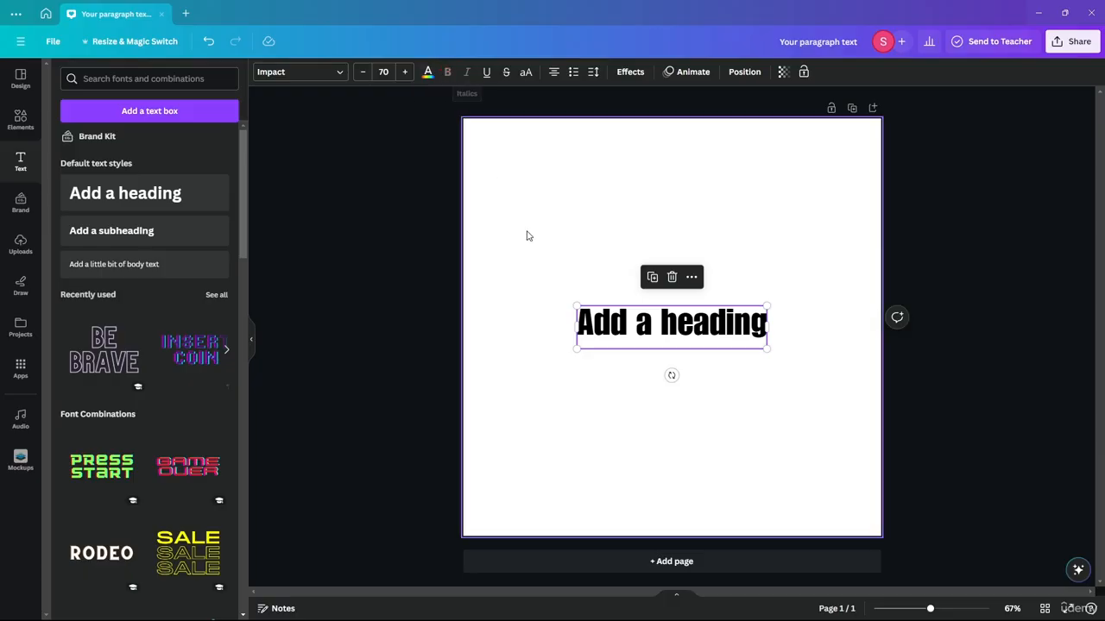
# Try underline, strikethrough and uppercase on the heading, turning each one off again
pyautogui.click(488, 72)
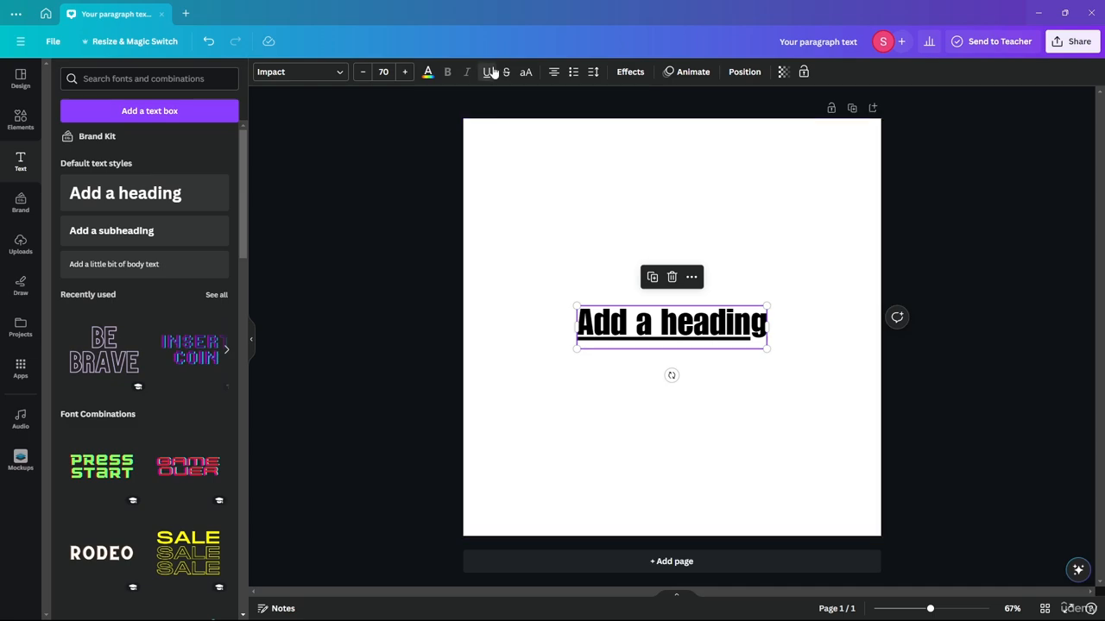
pyautogui.click(489, 72)
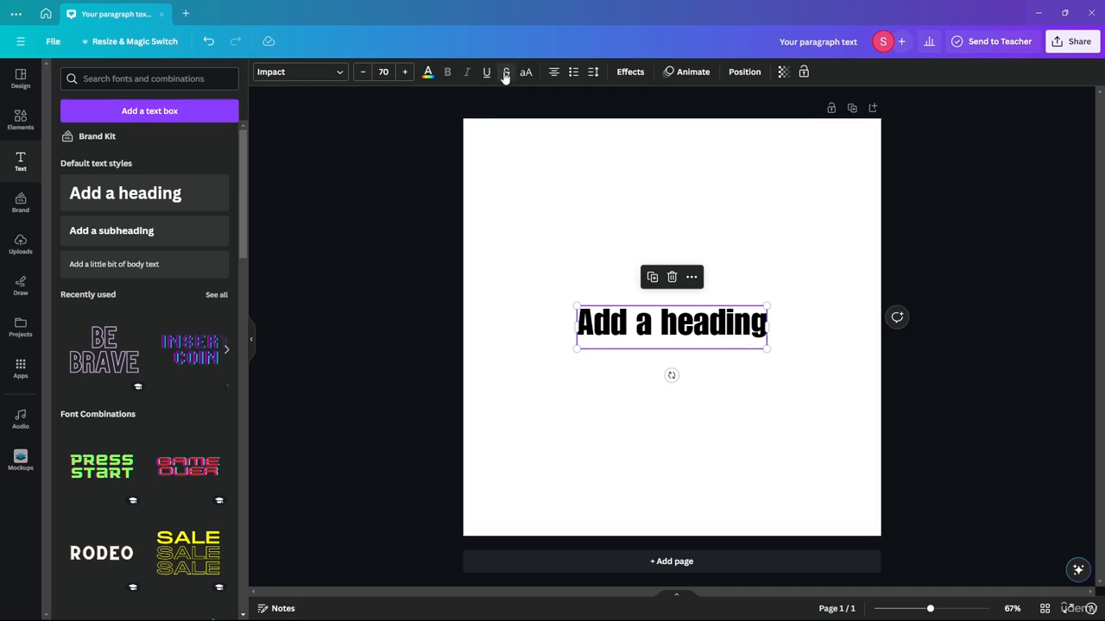
pyautogui.click(505, 74)
pyautogui.click(506, 73)
pyautogui.click(526, 73)
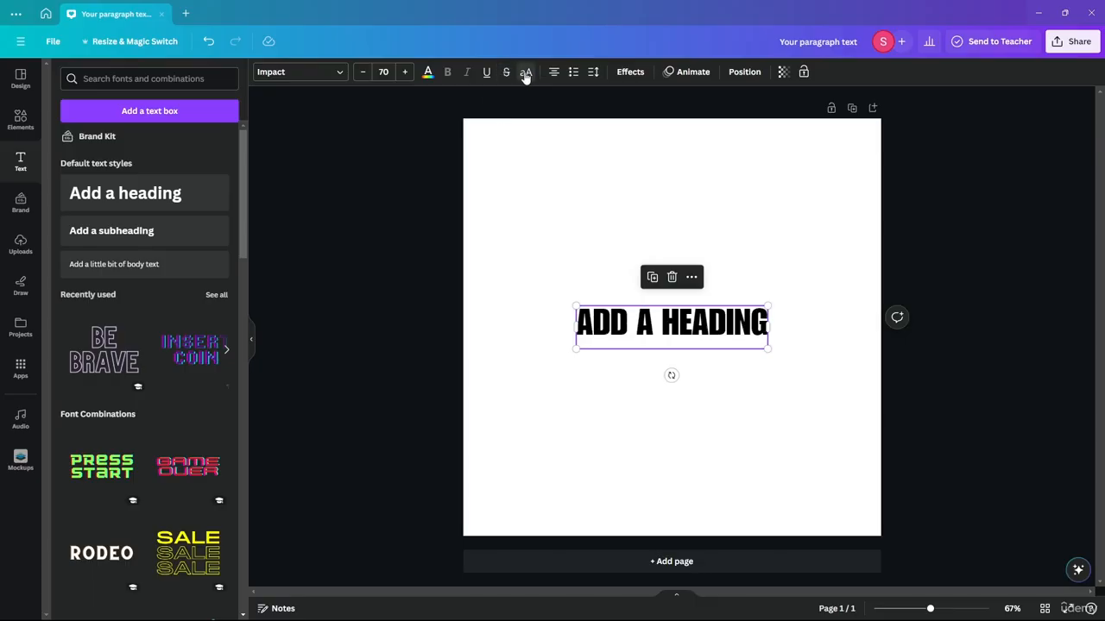
pyautogui.click(525, 73)
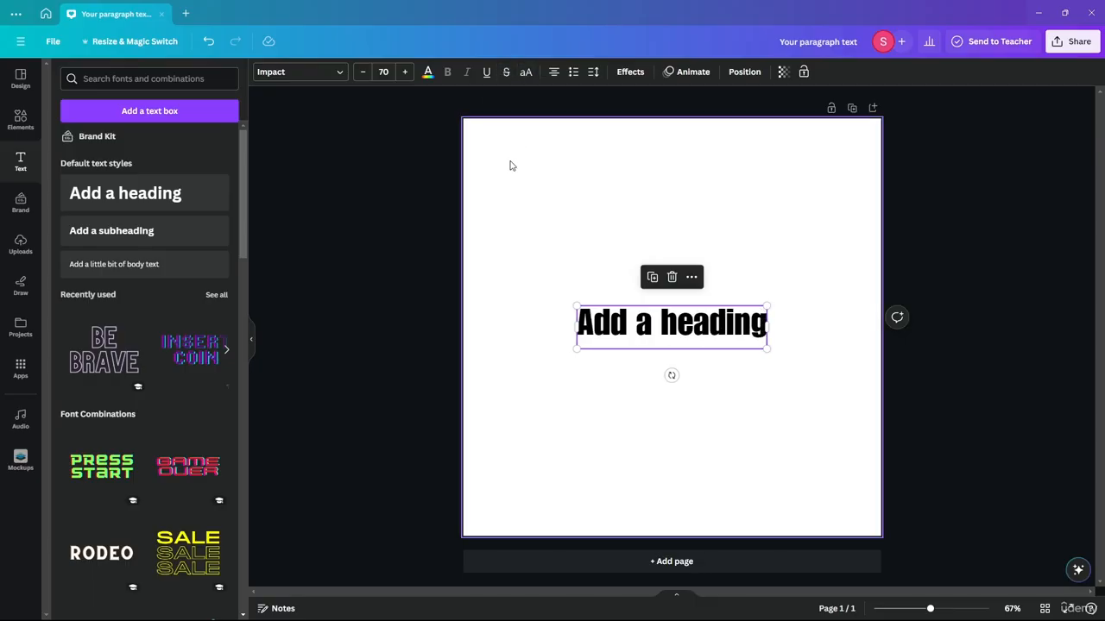
# Cycle the heading's alignment, and widen its text box on both sides, keeping it centred on the page
pyautogui.click(555, 73)
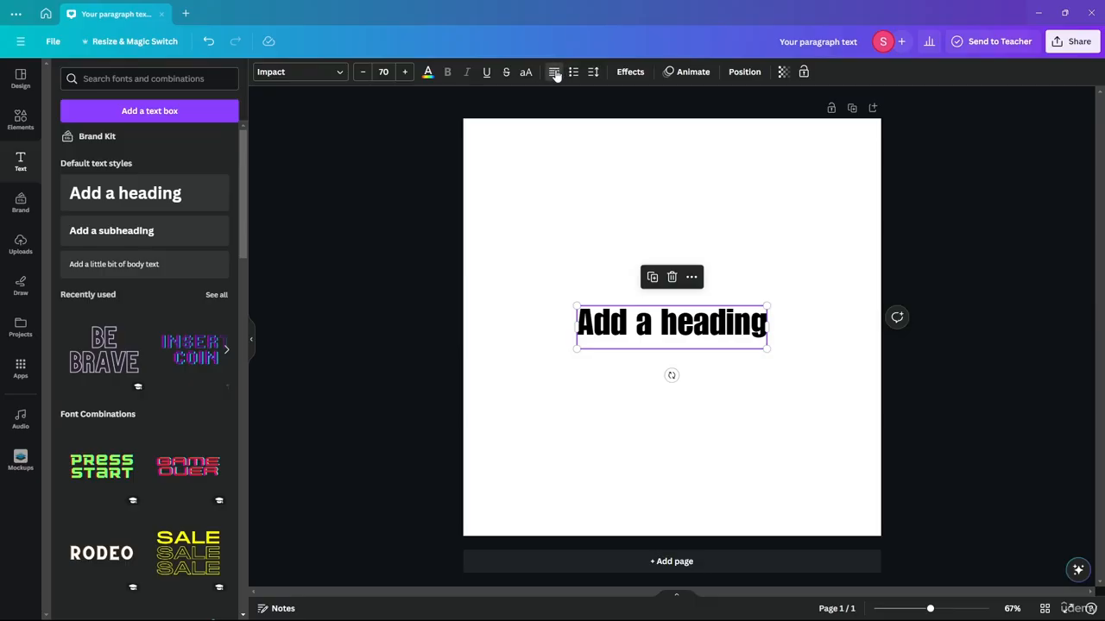
pyautogui.click(555, 72)
pyautogui.click(556, 77)
pyautogui.moveTo(577, 326); pyautogui.dragTo(503, 326)
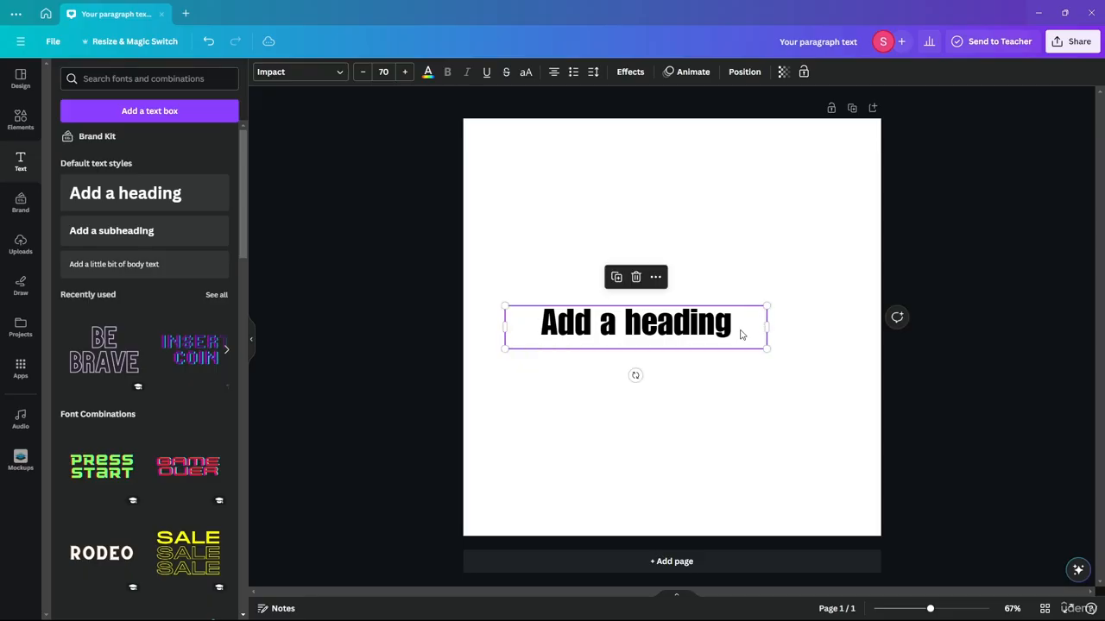
pyautogui.moveTo(767, 328); pyautogui.dragTo(839, 323)
# Try the different text alignments on the heading within the widened box, returning it to centre alignment
pyautogui.click(554, 74)
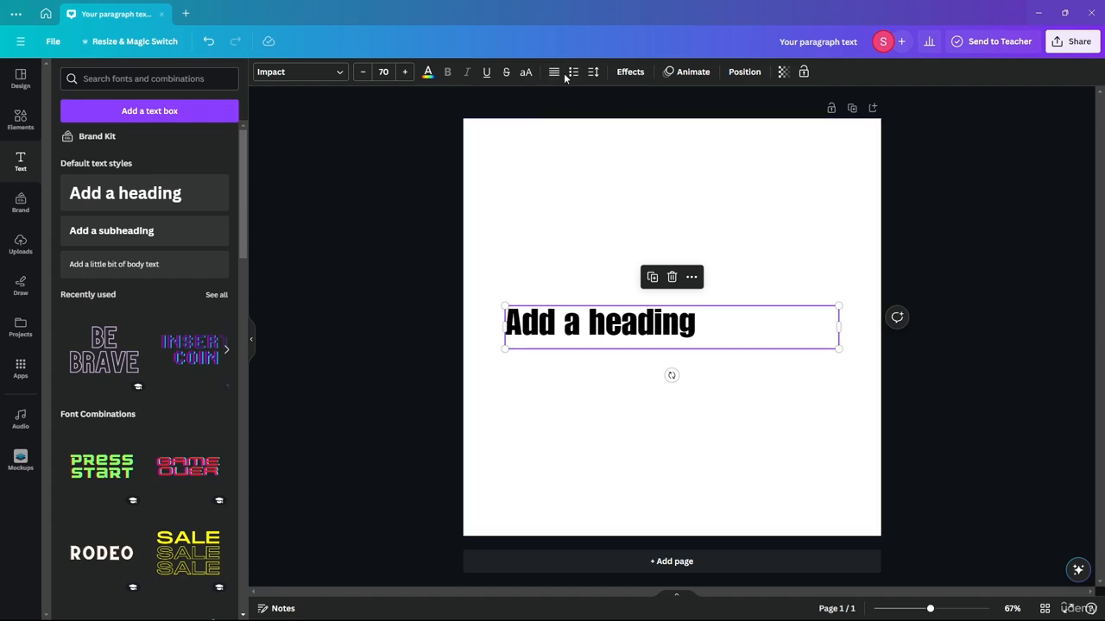
pyautogui.doubleClick(590, 320)
pyautogui.click(705, 331)
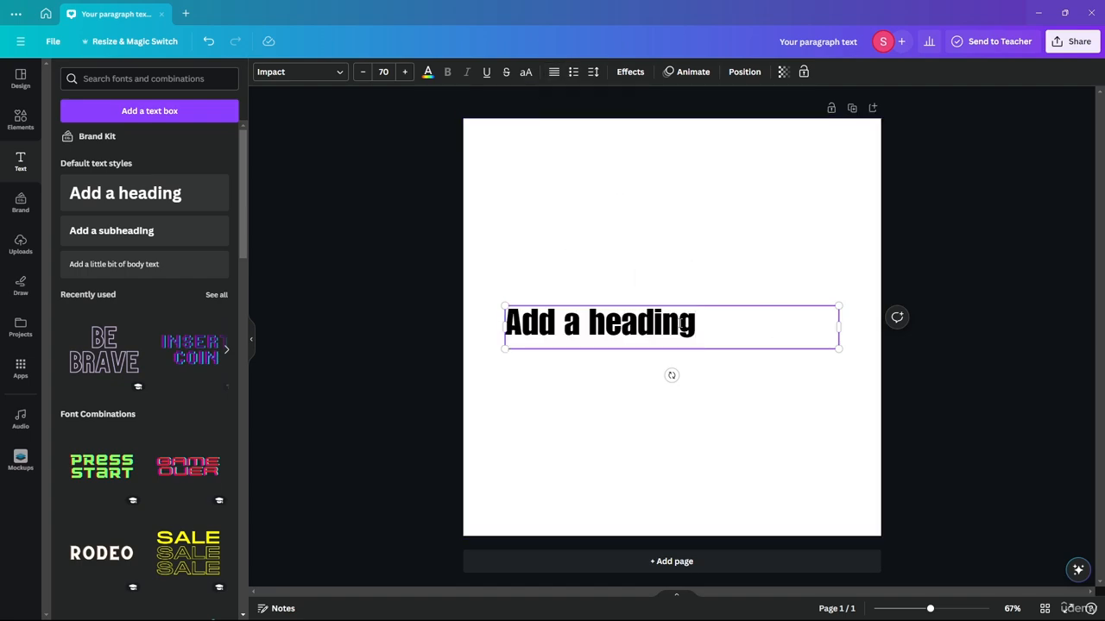
pyautogui.click(554, 74)
pyautogui.click(554, 76)
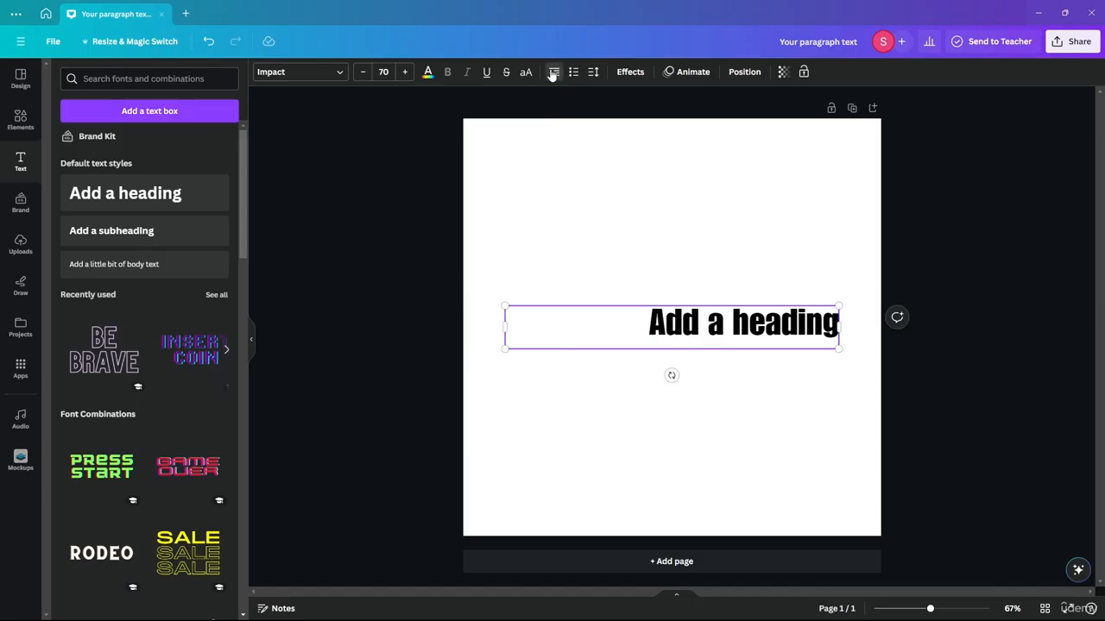
pyautogui.click(553, 75)
pyautogui.click(553, 76)
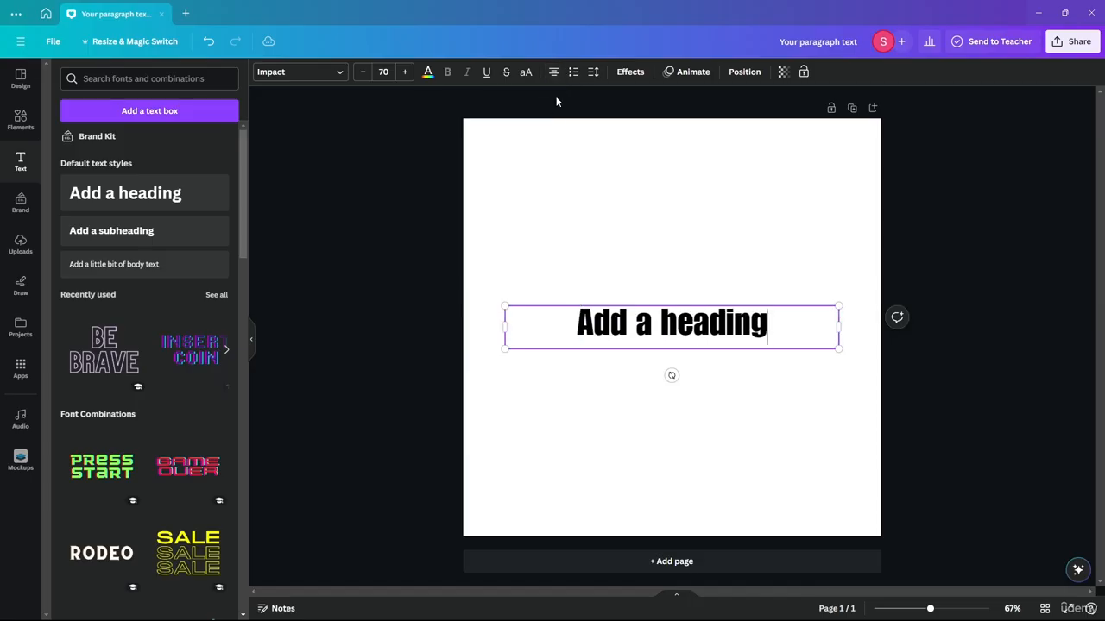
# Try the list styles on the heading text, returning it to plain text without a list
pyautogui.click(676, 328)
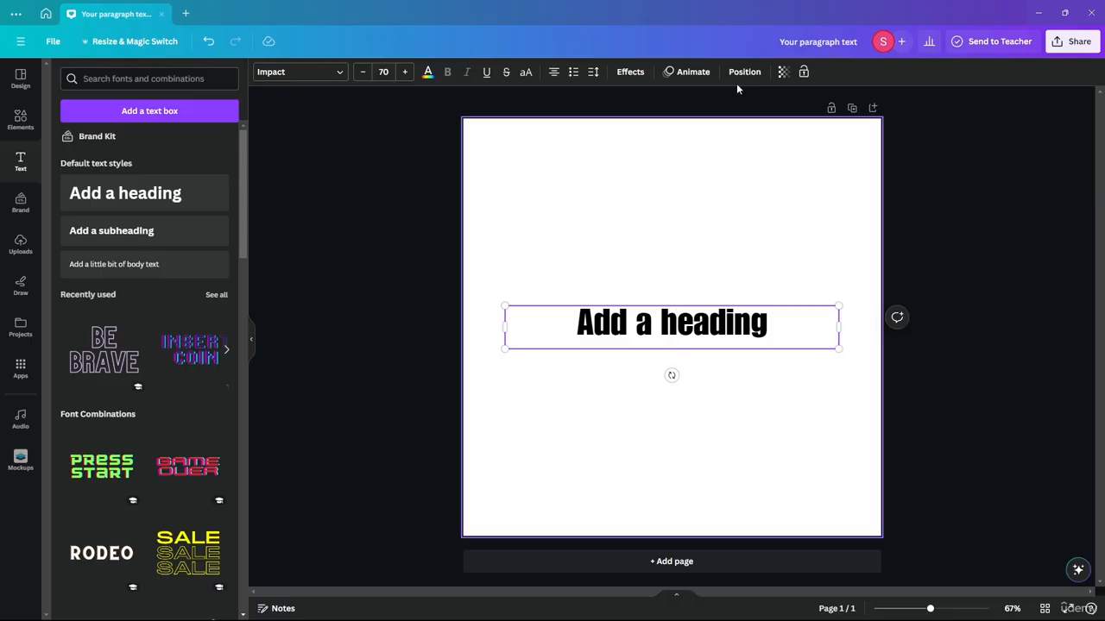
pyautogui.click(574, 72)
pyautogui.click(574, 73)
pyautogui.click(574, 72)
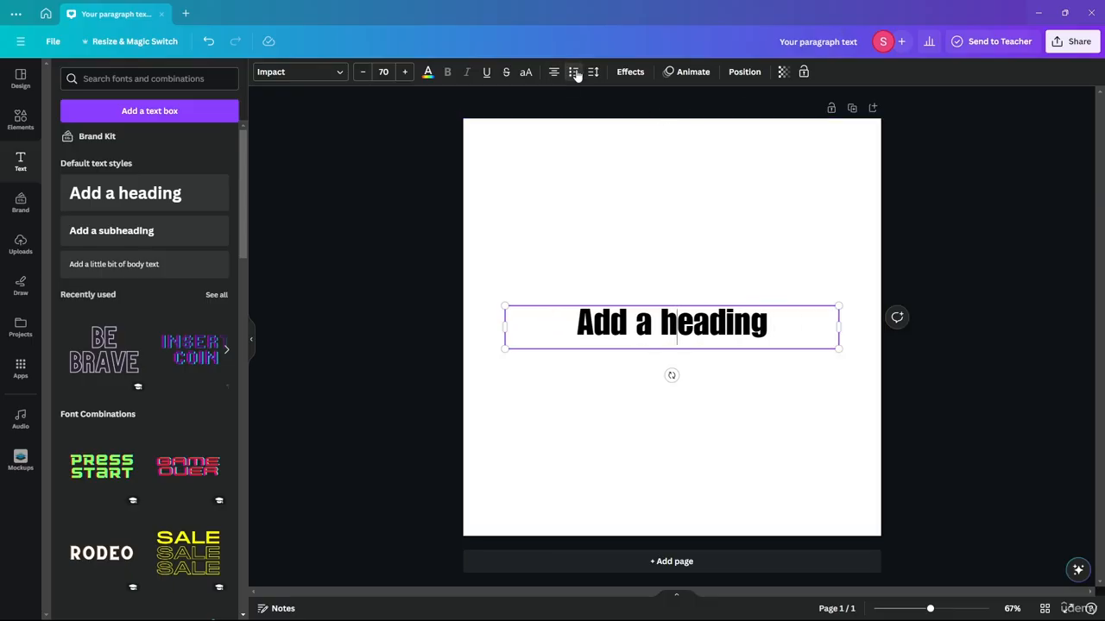
pyautogui.click(575, 73)
pyautogui.click(575, 73)
pyautogui.click(575, 72)
# Try letter spacing and line spacing changes on the heading, entering a line spacing of 0 and returning it to 1.4
pyautogui.click(593, 72)
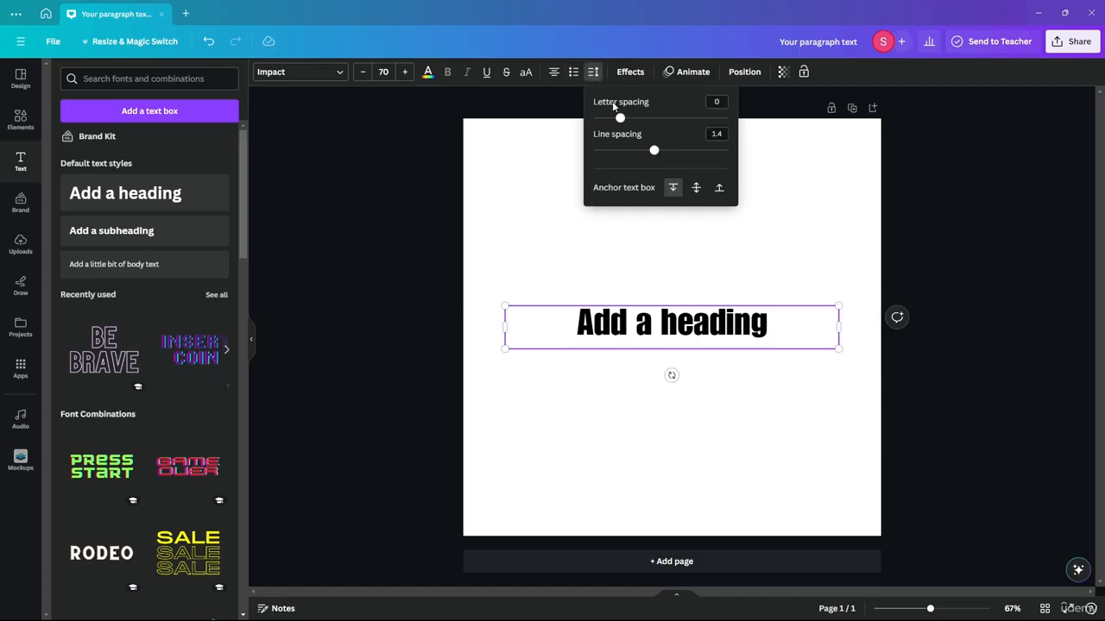
pyautogui.moveTo(620, 118); pyautogui.dragTo(653, 148)
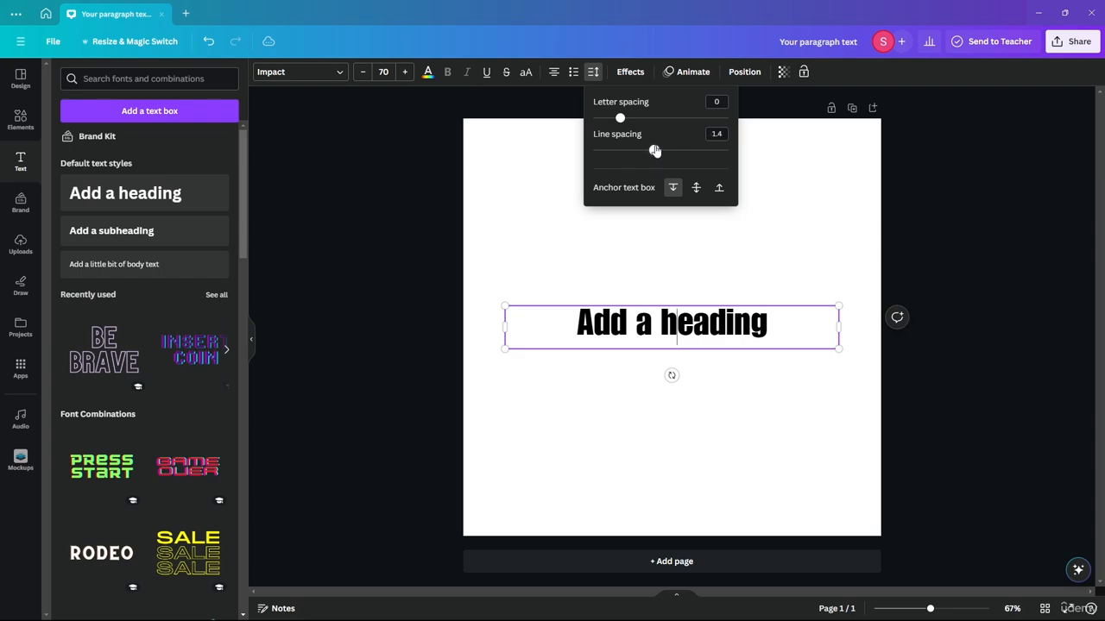
pyautogui.click(711, 132)
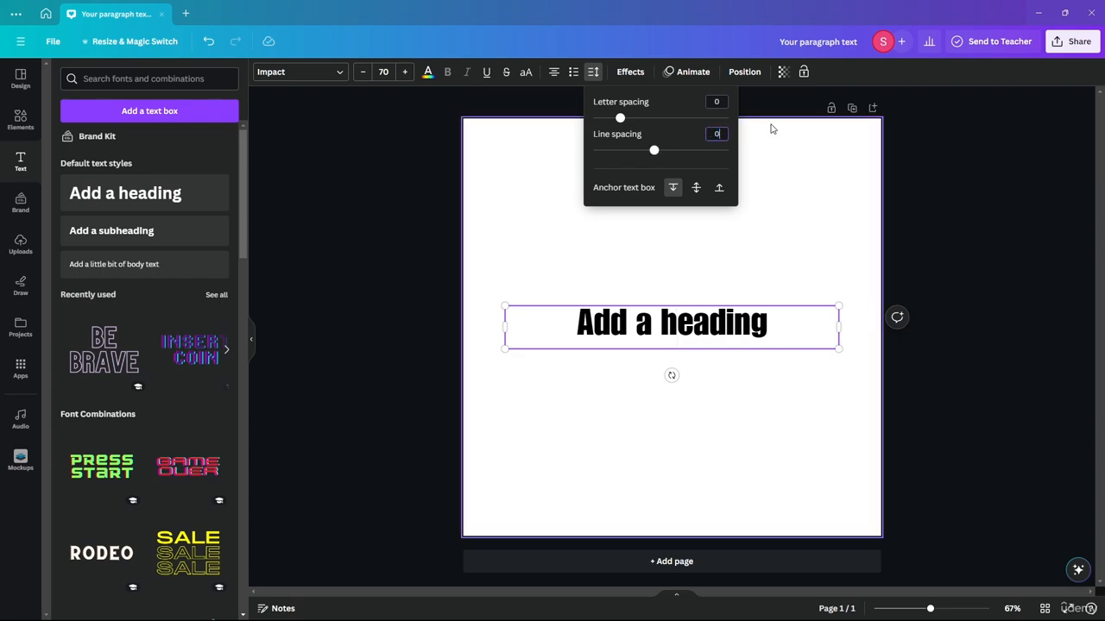
pyautogui.press('Return')
pyautogui.moveTo(593, 150); pyautogui.dragTo(653, 150)
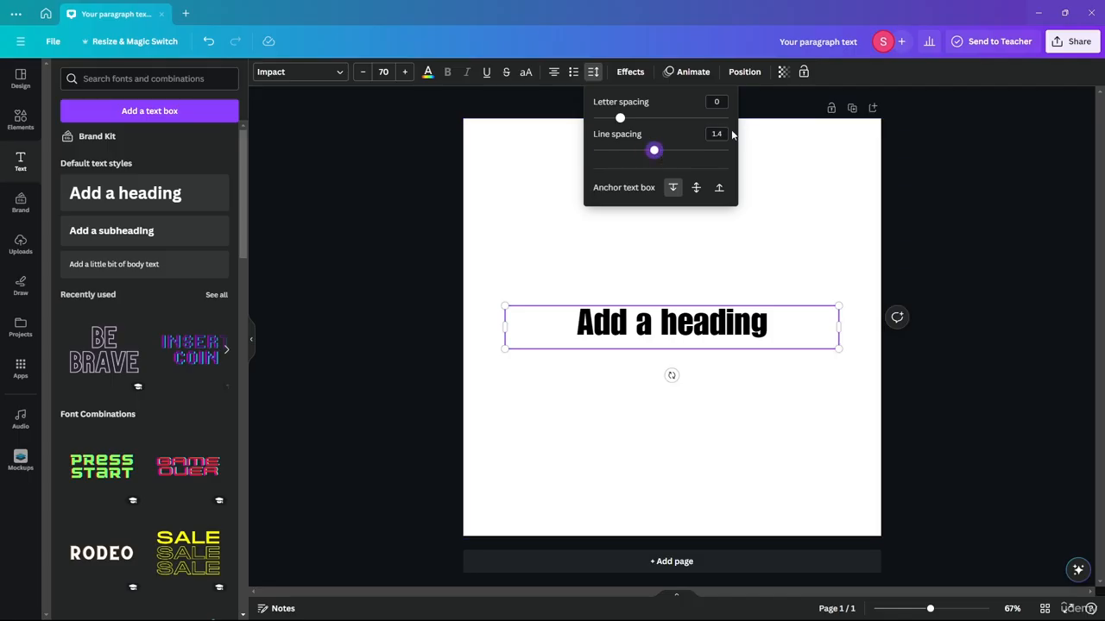
pyautogui.click(718, 133)
pyautogui.click(713, 134)
pyautogui.moveTo(717, 133); pyautogui.dragTo(699, 133)
pyautogui.press('Return')
pyautogui.moveTo(593, 151); pyautogui.dragTo(654, 184)
# Anchor the heading's text box at its middle and open the text effects options
pyautogui.click(696, 187)
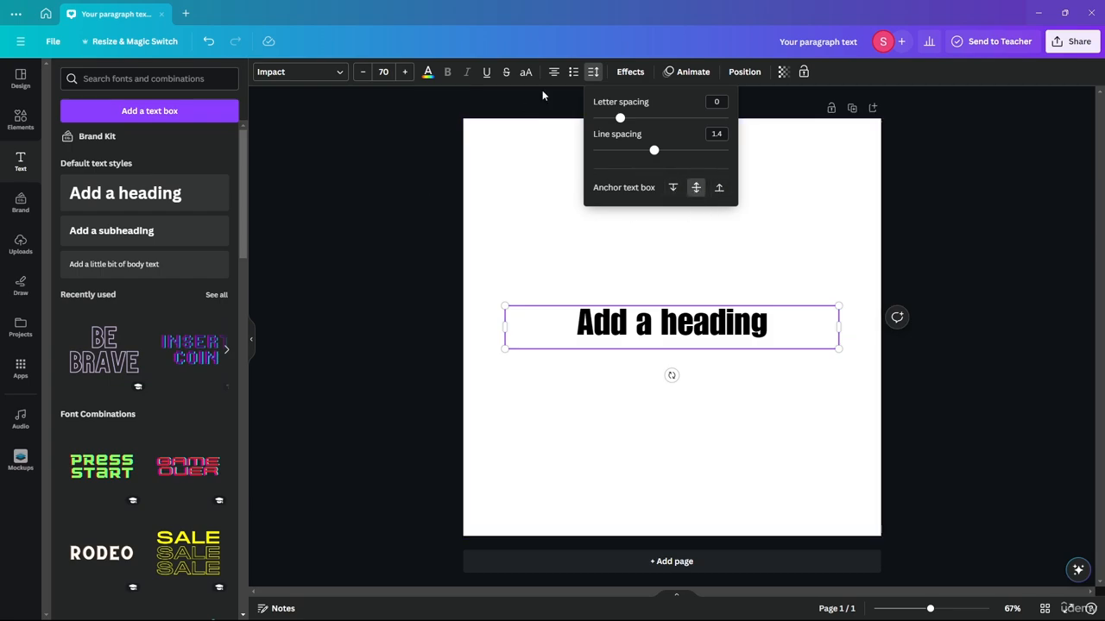
pyautogui.click(592, 72)
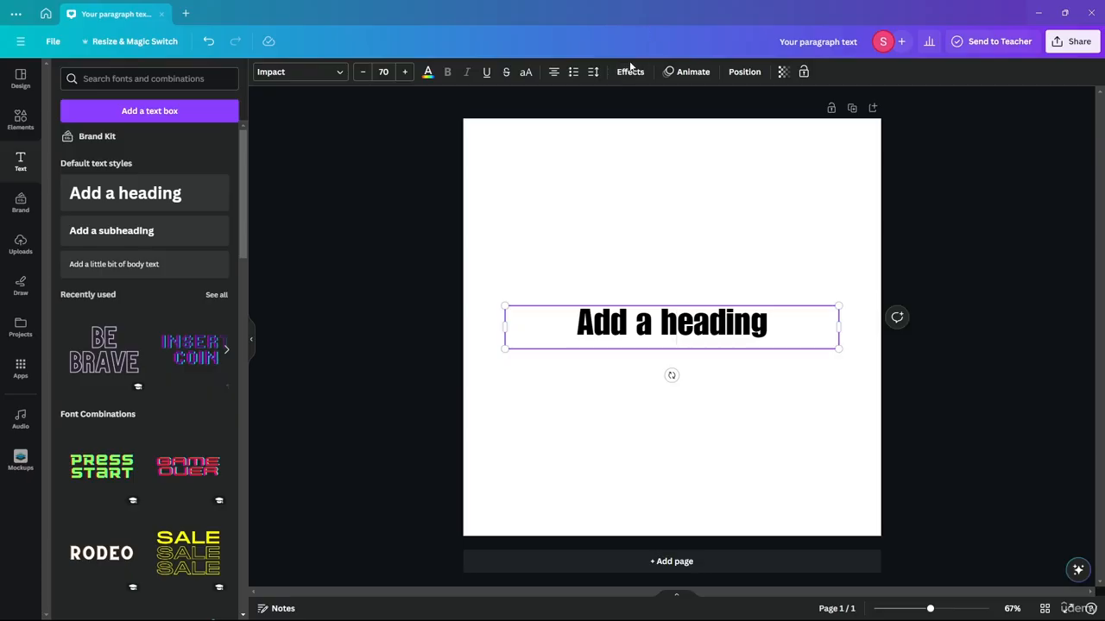
pyautogui.click(630, 71)
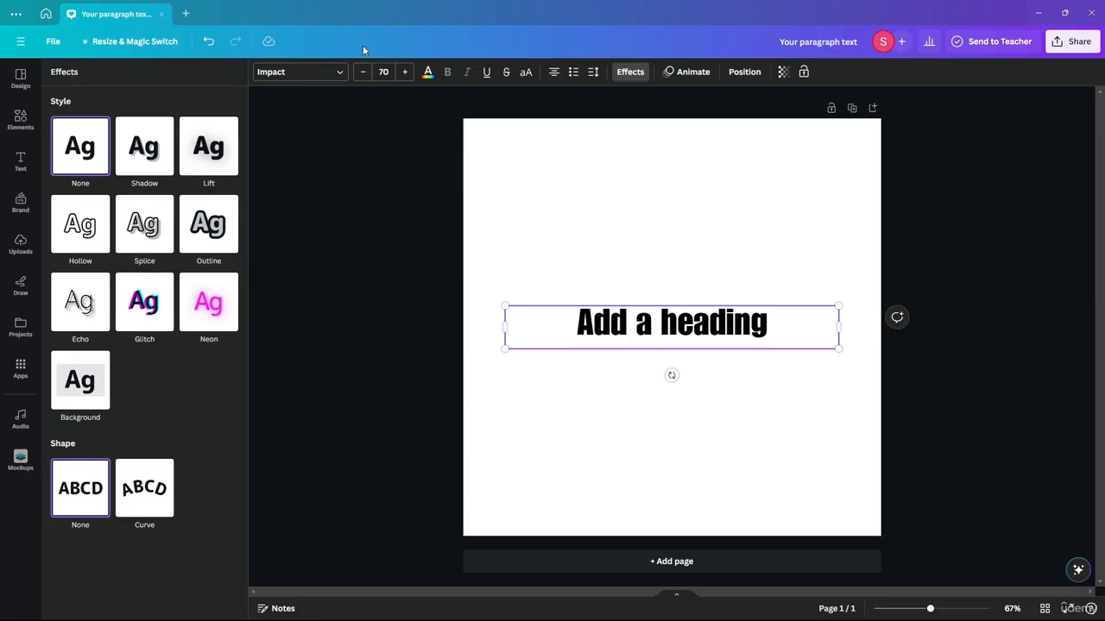
# Recolour the whole heading text with the bright red default solid colour
pyautogui.click(427, 72)
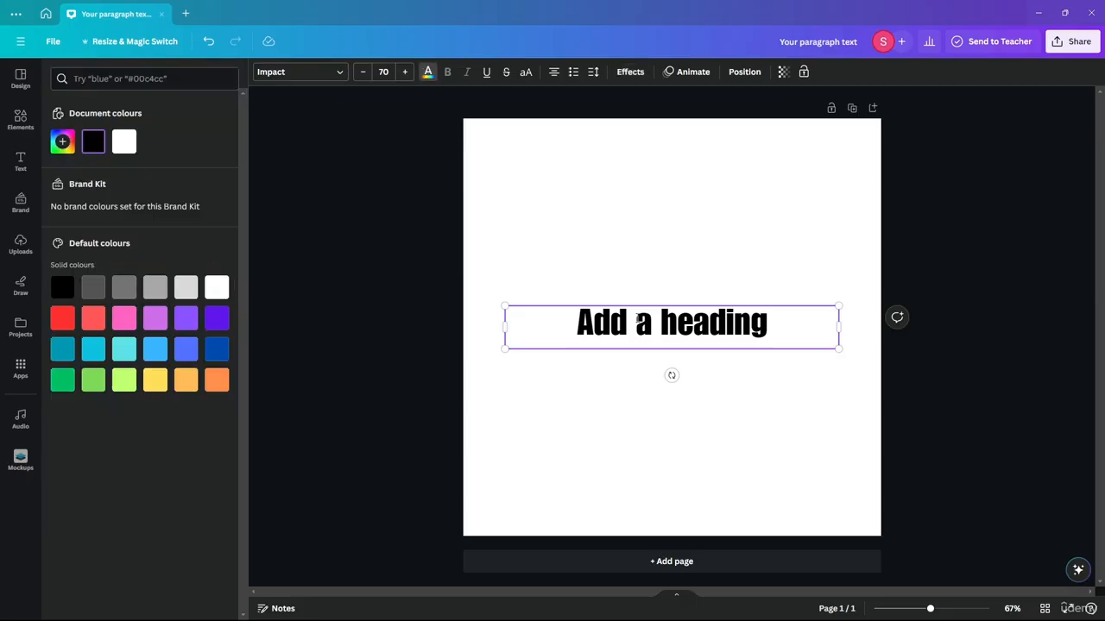
pyautogui.click(62, 319)
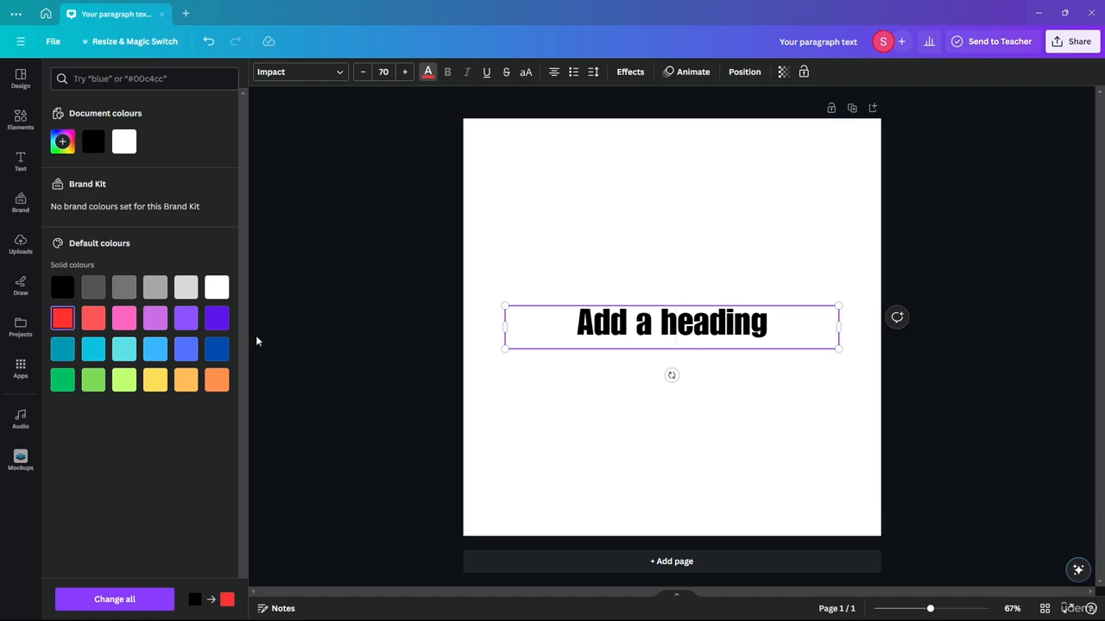
pyautogui.click(578, 328)
pyautogui.moveTo(784, 328); pyautogui.dragTo(572, 315)
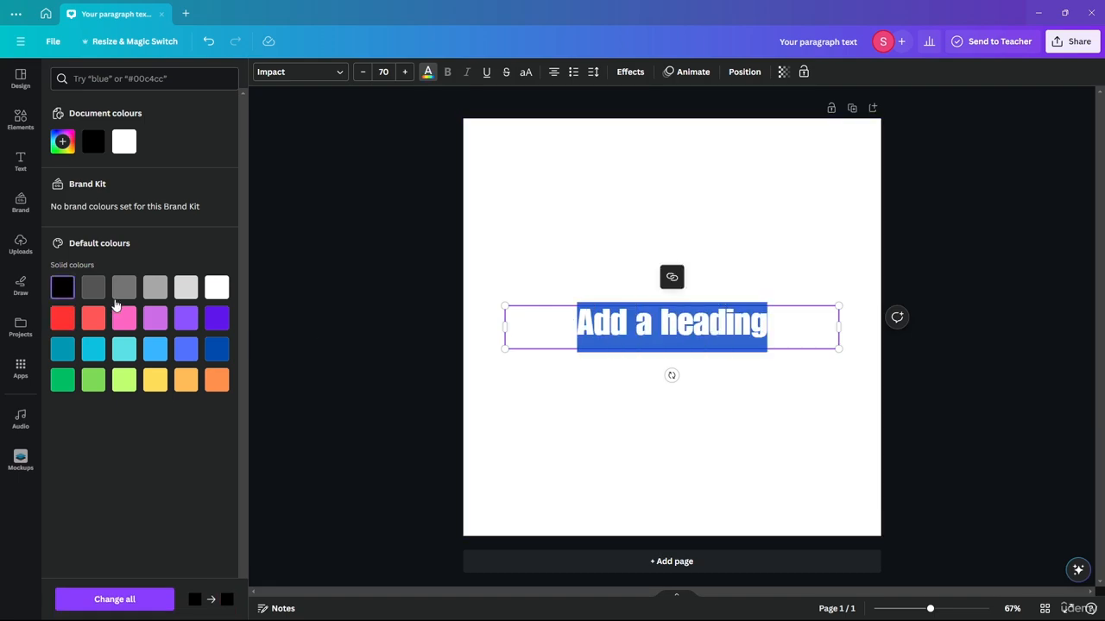
pyautogui.click(62, 319)
pyautogui.click(508, 342)
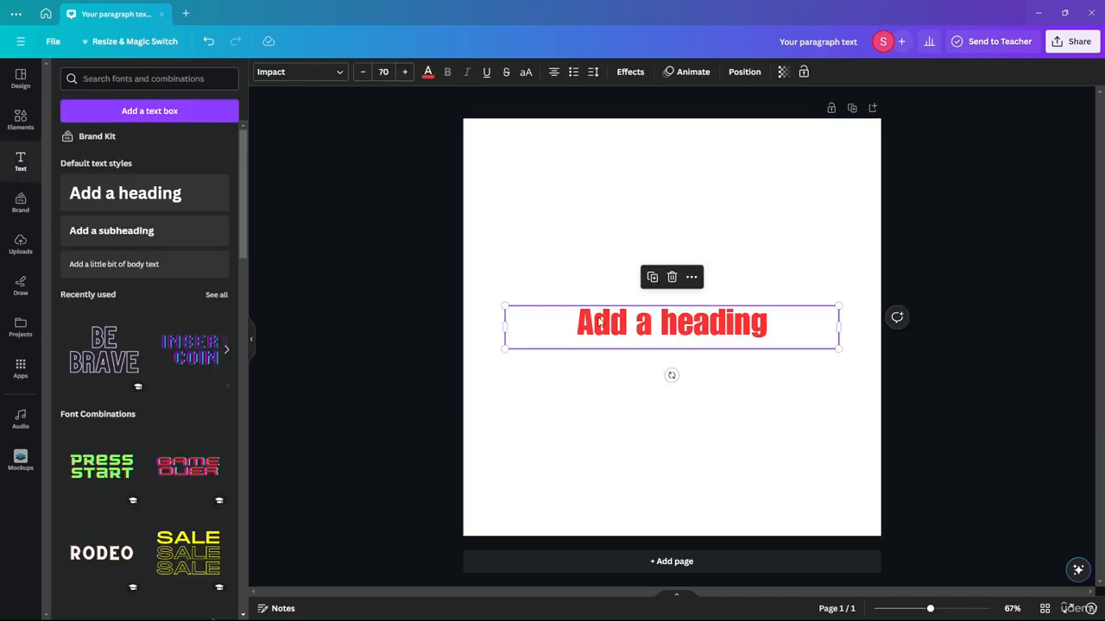
# Apply the Shadow text effect to the heading and make the shadow black
pyautogui.click(630, 71)
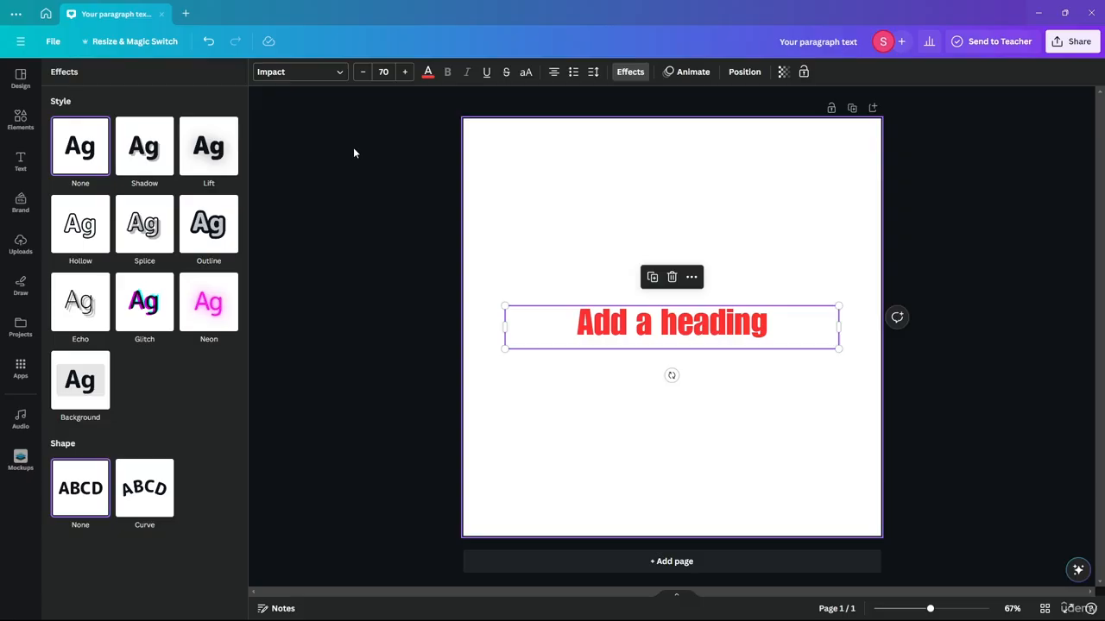
pyautogui.click(140, 155)
pyautogui.click(220, 334)
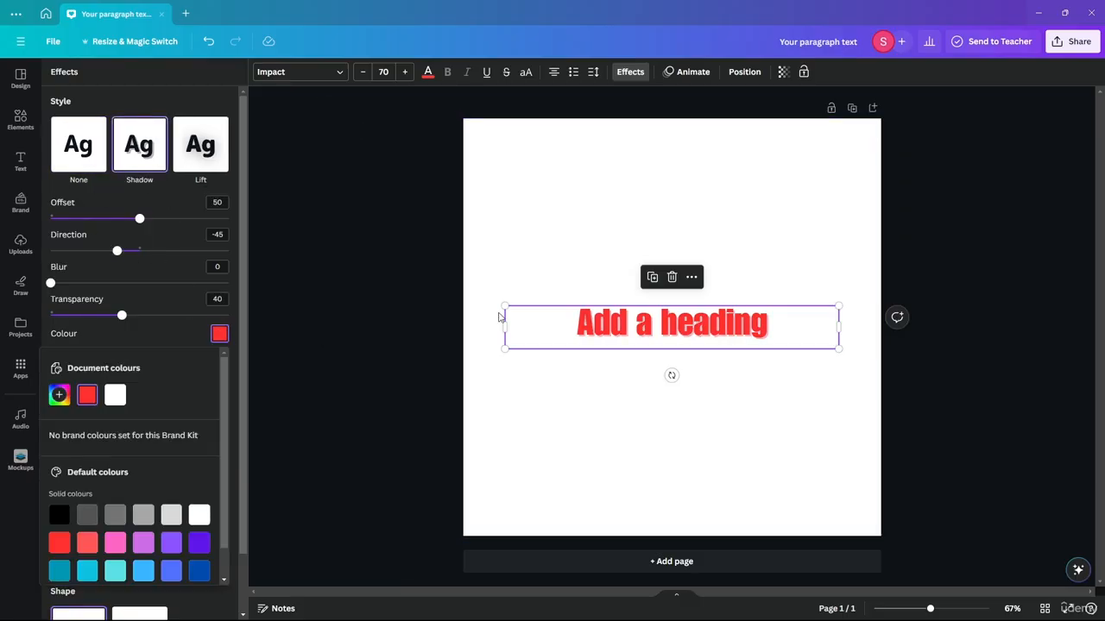
pyautogui.click(59, 516)
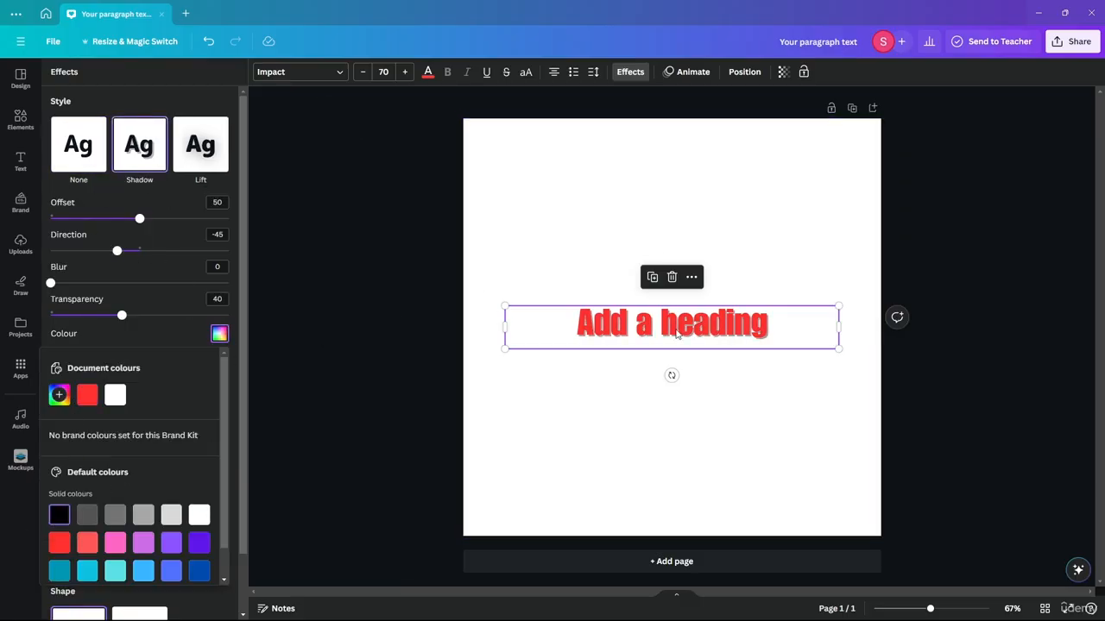
pyautogui.click(219, 333)
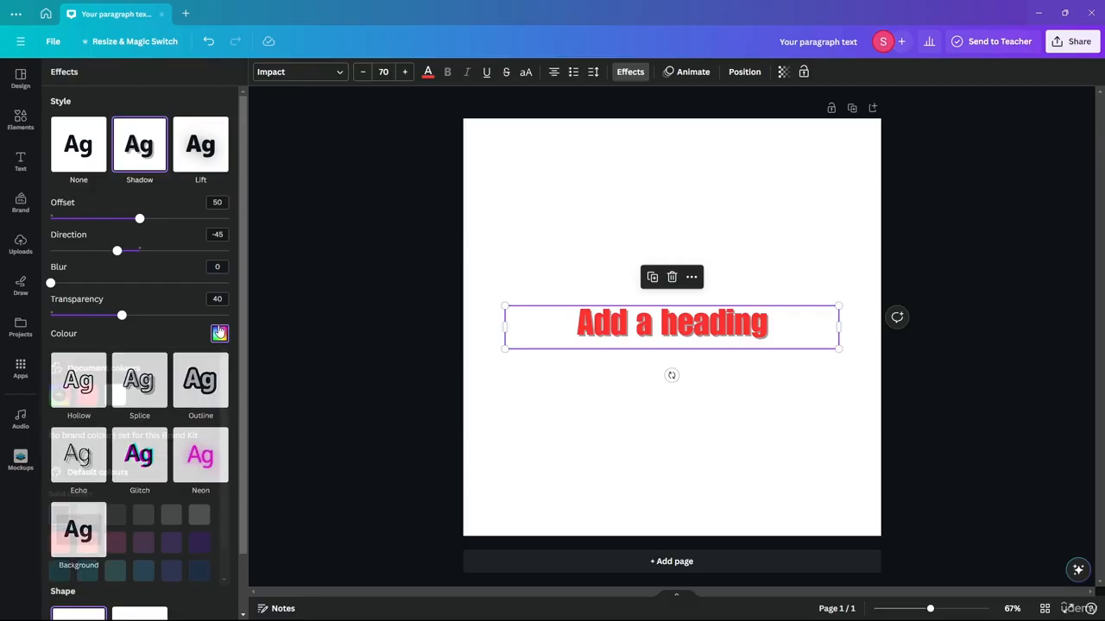
pyautogui.click(219, 334)
pyautogui.click(219, 334)
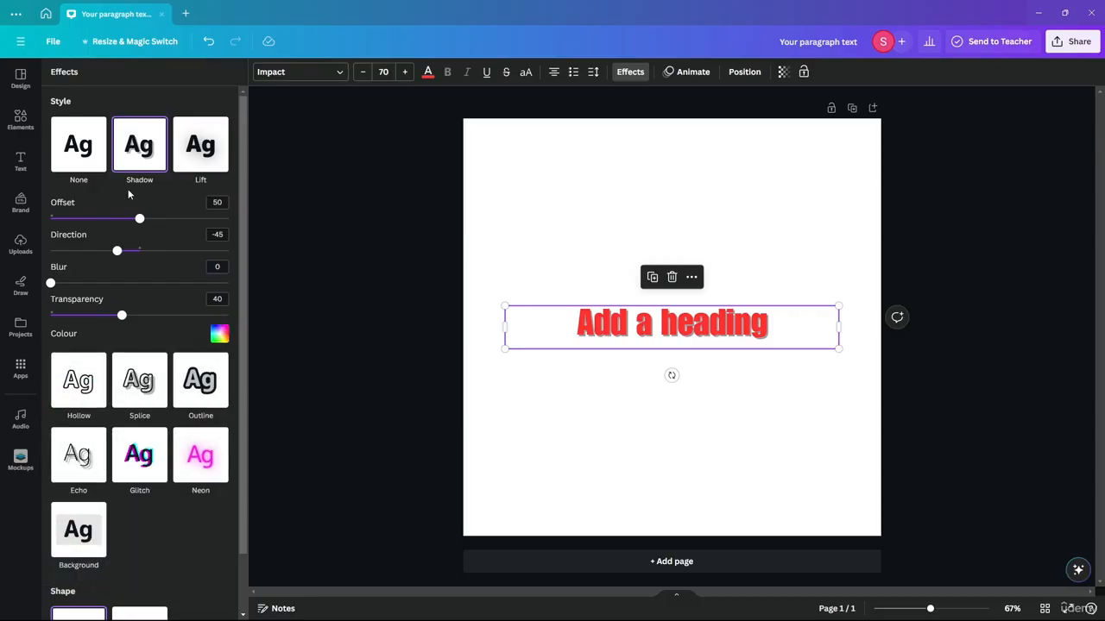
# Set the heading shadow's transparency to 100 and its blur to 20
pyautogui.moveTo(121, 317); pyautogui.dragTo(280, 329)
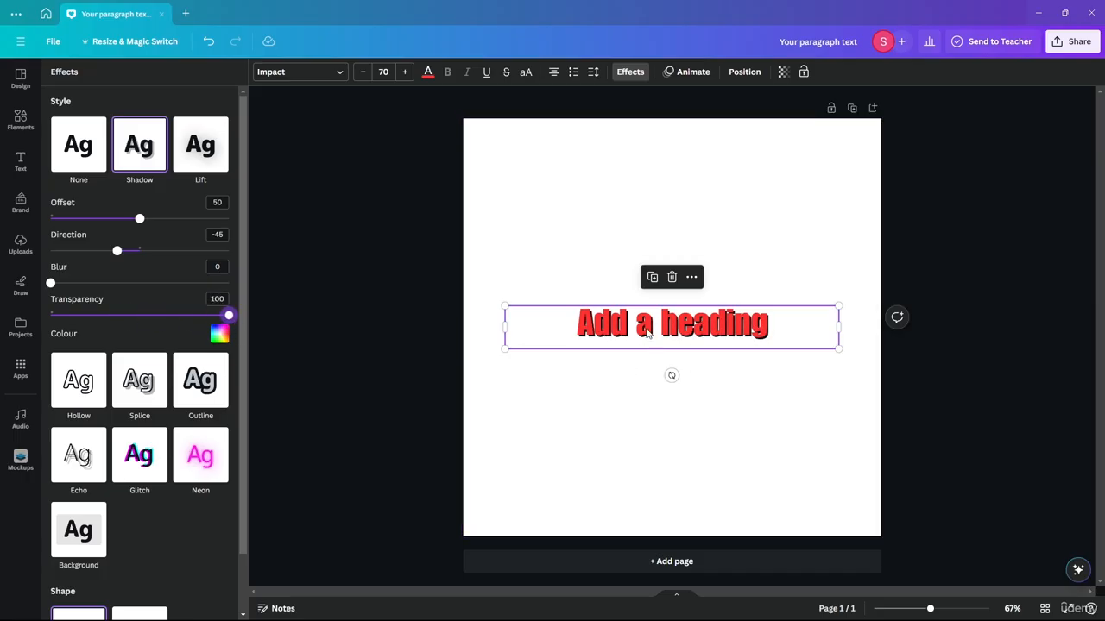
pyautogui.moveTo(930, 609); pyautogui.dragTo(970, 608)
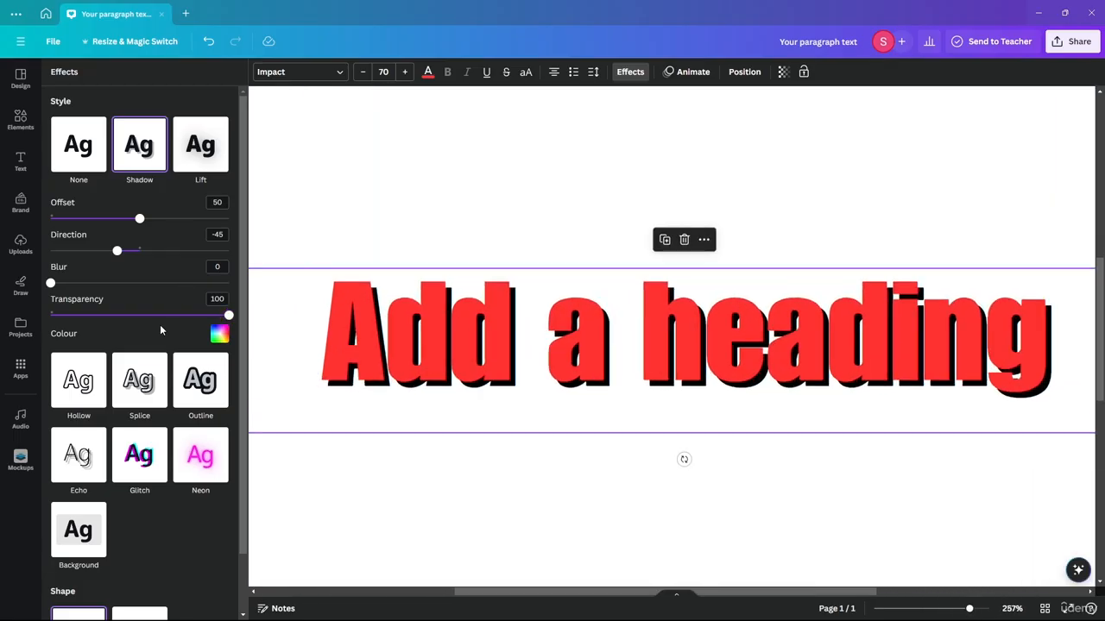
pyautogui.moveTo(52, 283)
pyautogui.mouseDown()
pyautogui.moveTo(307, 292)
pyautogui.moveTo(2, 285)
pyautogui.moveTo(74, 285)
pyautogui.mouseUp()
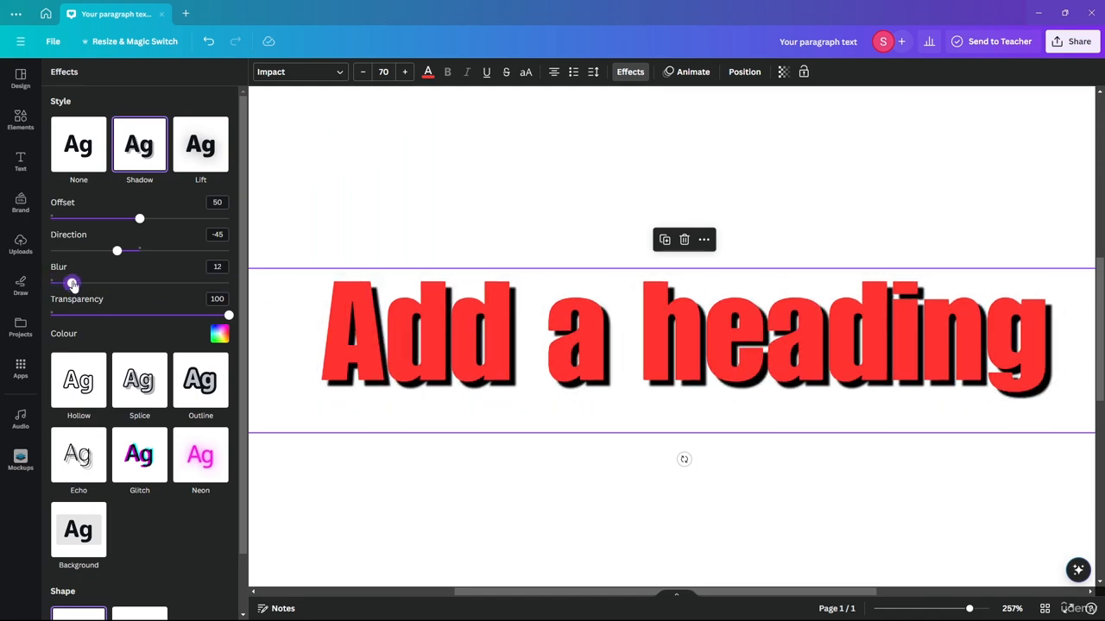
pyautogui.click(214, 267)
pyautogui.write('0')
pyautogui.press('Return')
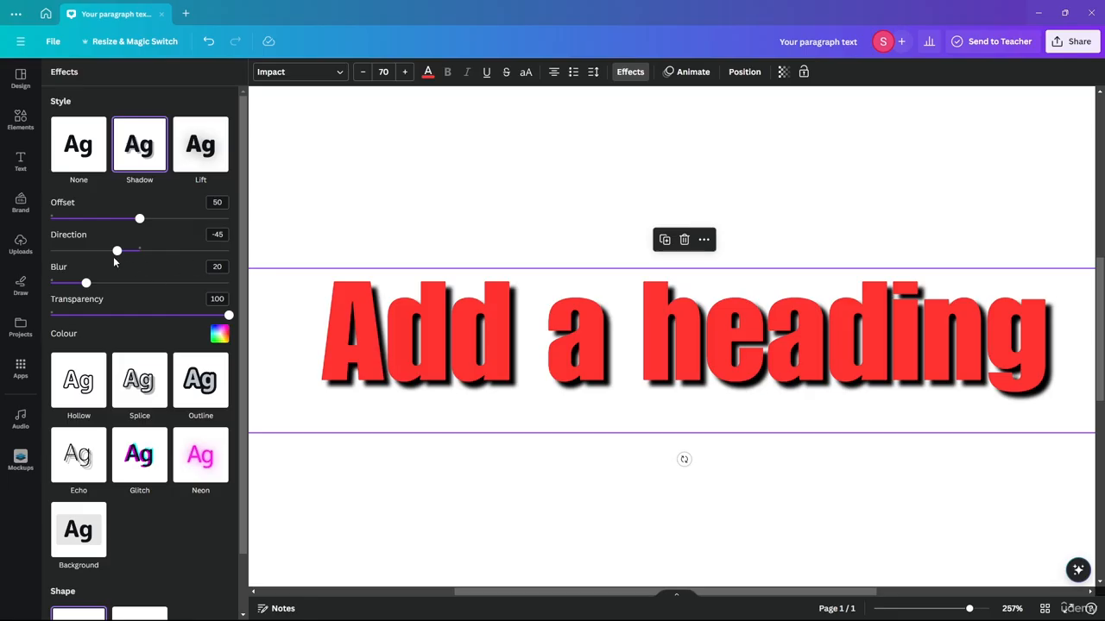
# Adjust the heading shadow to an offset of 67, a direction of -58 and a blur of 29
pyautogui.moveTo(116, 251); pyautogui.dragTo(170, 219)
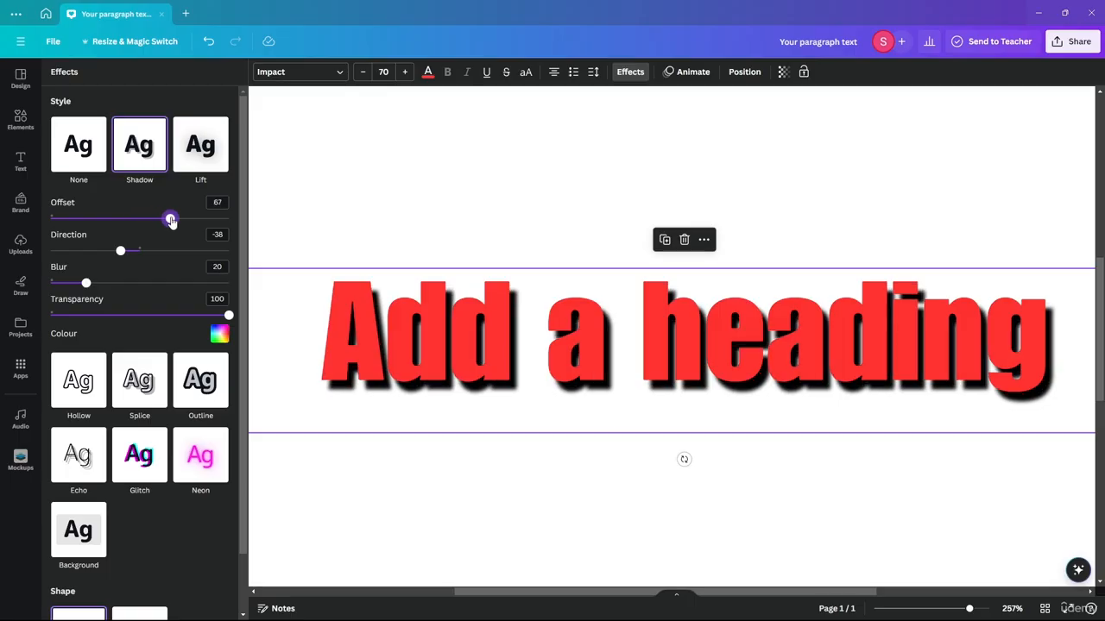
pyautogui.moveTo(110, 251); pyautogui.dragTo(102, 283)
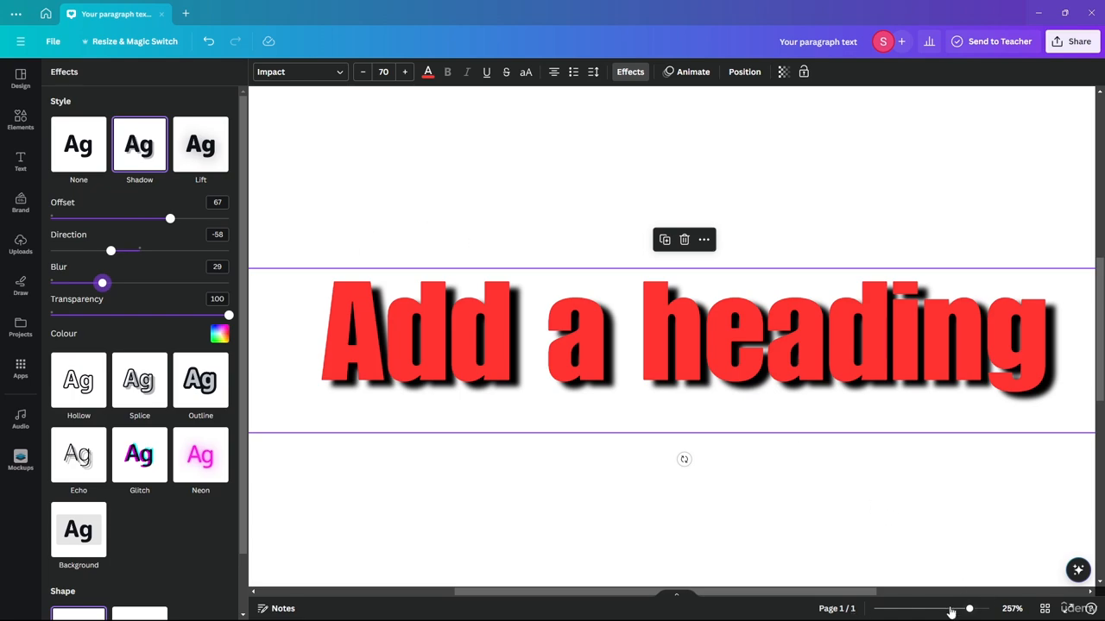
pyautogui.click(1011, 608)
pyautogui.click(1008, 554)
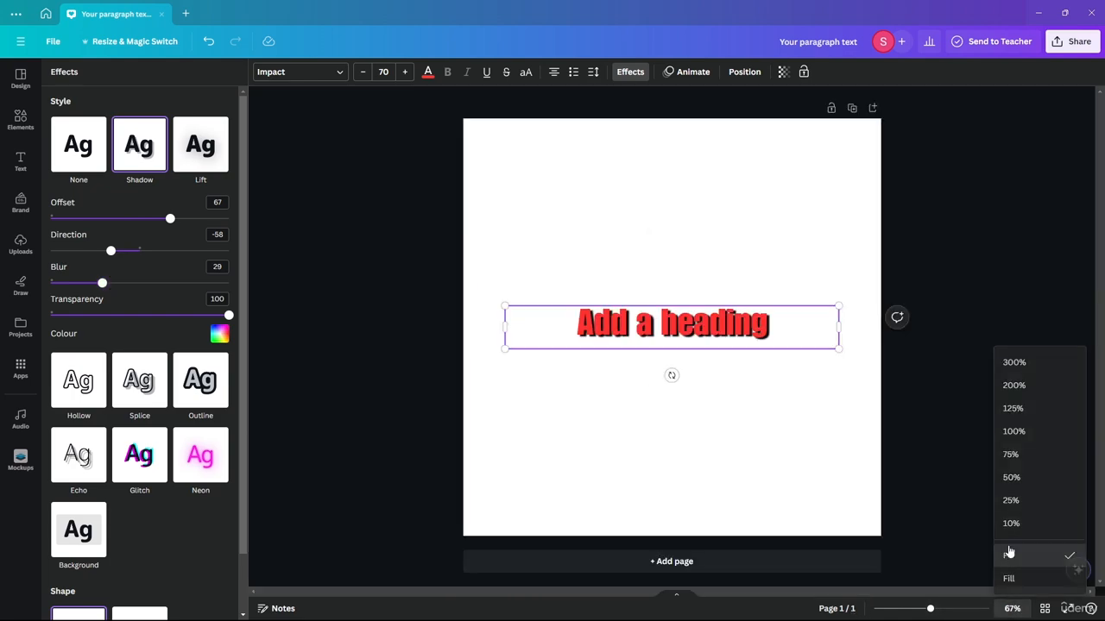
pyautogui.click(408, 270)
pyautogui.click(608, 378)
# Replace the heading's shadow with the Lift effect at an intensity of 100
pyautogui.click(696, 316)
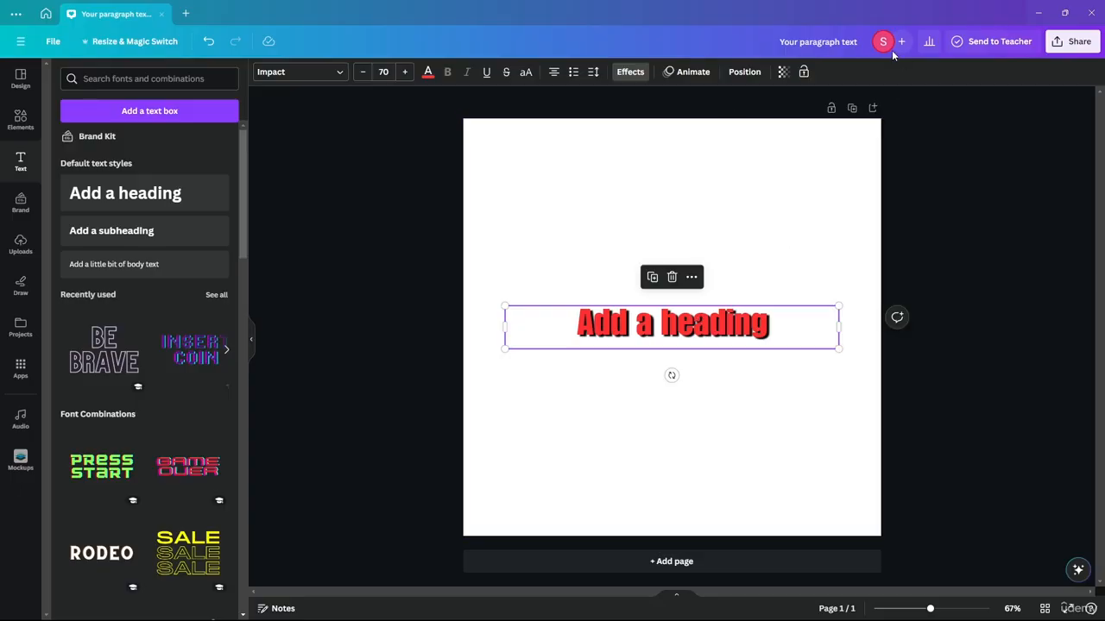
pyautogui.click(630, 72)
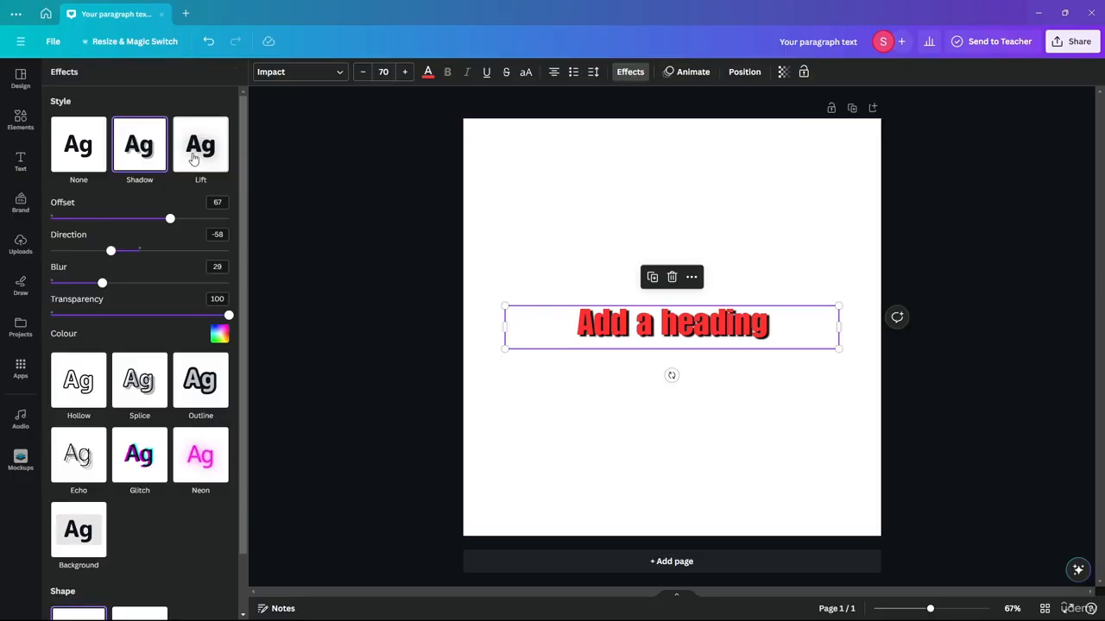
pyautogui.click(194, 158)
pyautogui.moveTo(143, 222); pyautogui.dragTo(397, 227)
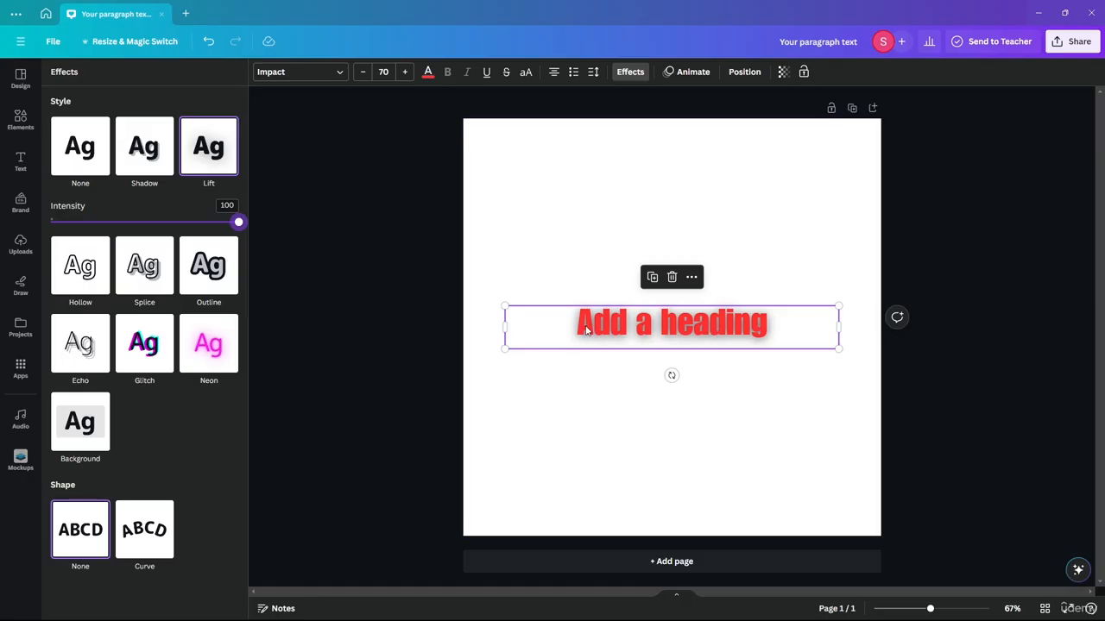
pyautogui.rightClick(624, 264)
pyautogui.click(542, 285)
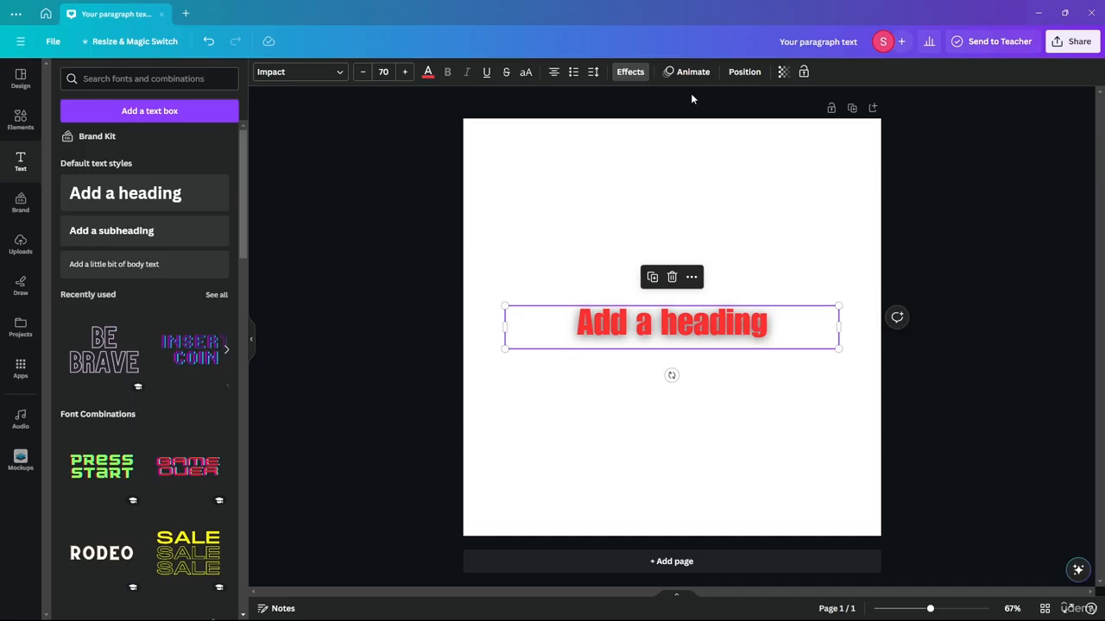
# Switch the heading to the Hollow effect with a thickness of 24
pyautogui.click(628, 72)
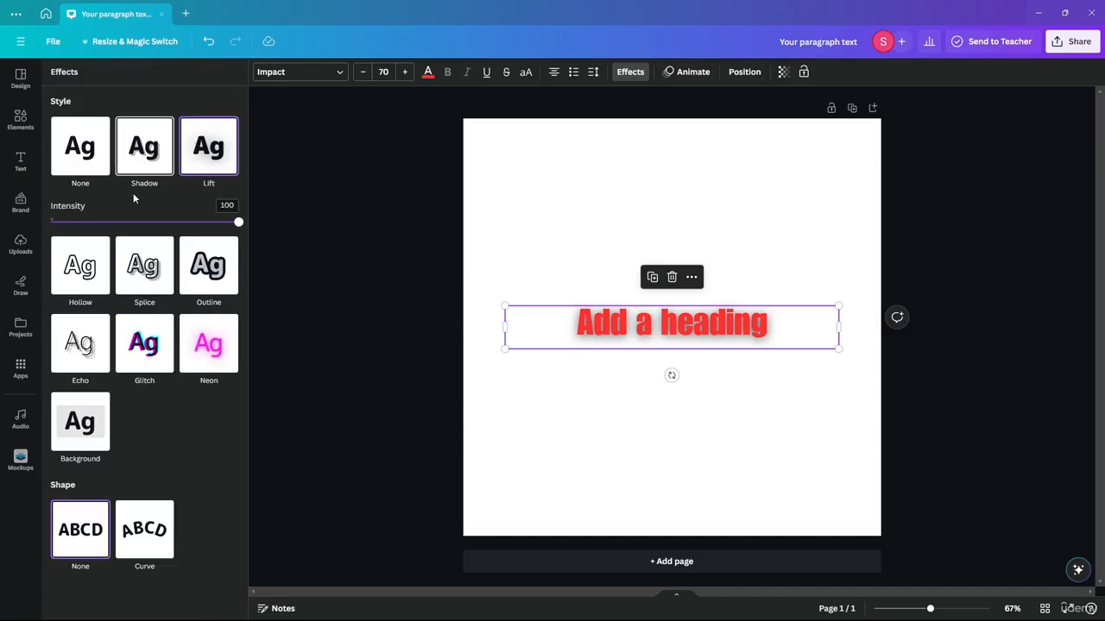
pyautogui.click(86, 268)
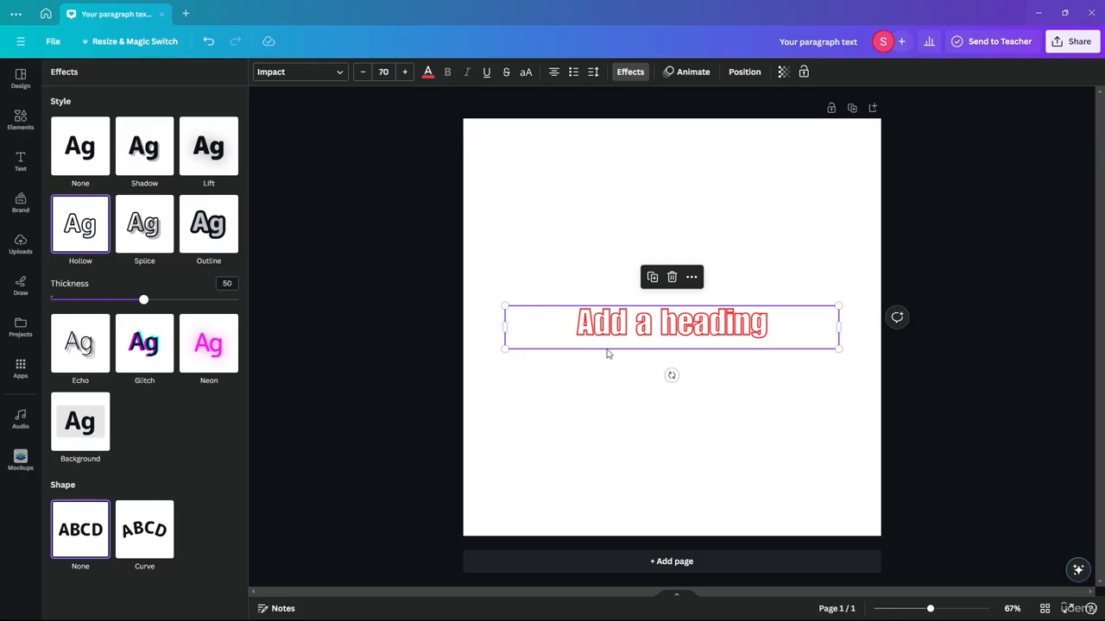
pyautogui.moveTo(143, 299); pyautogui.dragTo(95, 299)
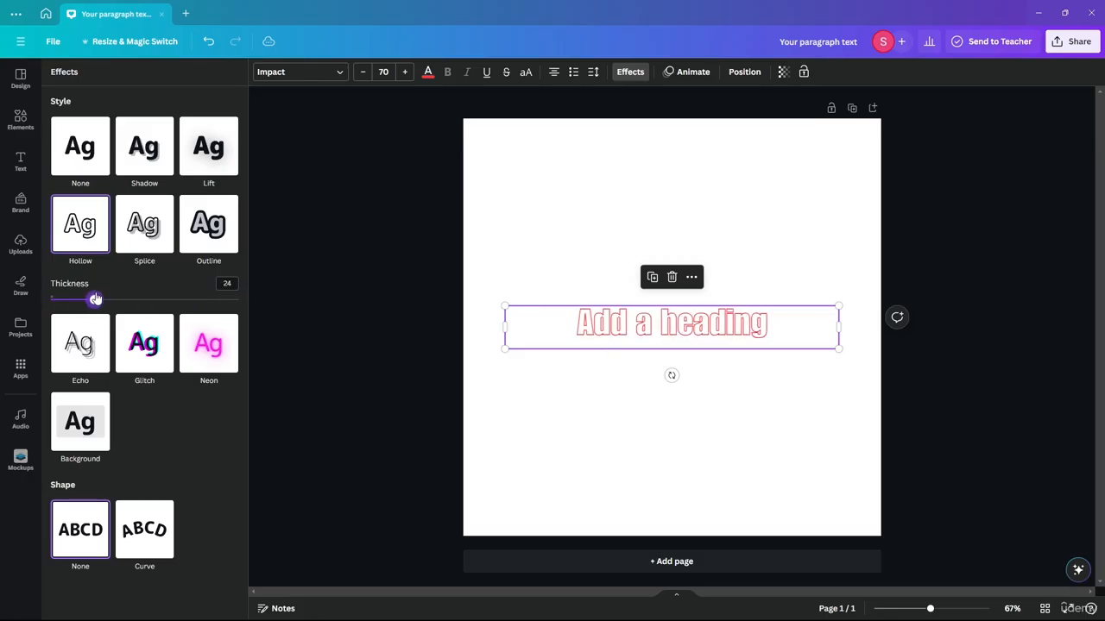
# Apply the Splice effect to the heading and try black, grey and red fill colours, settling on light purple
pyautogui.click(166, 226)
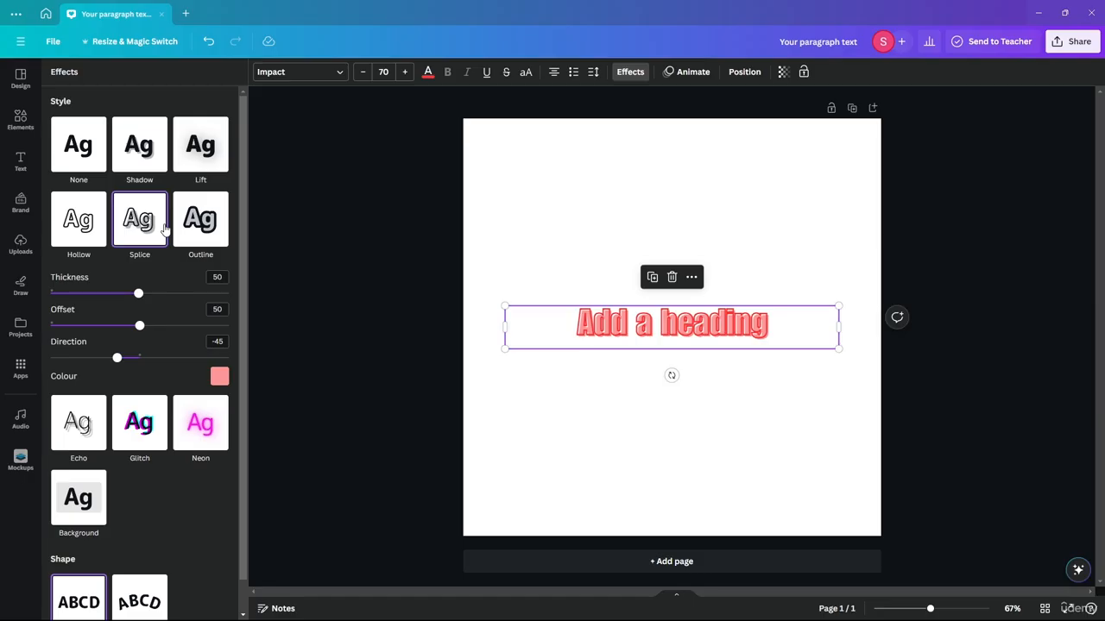
pyautogui.click(219, 376)
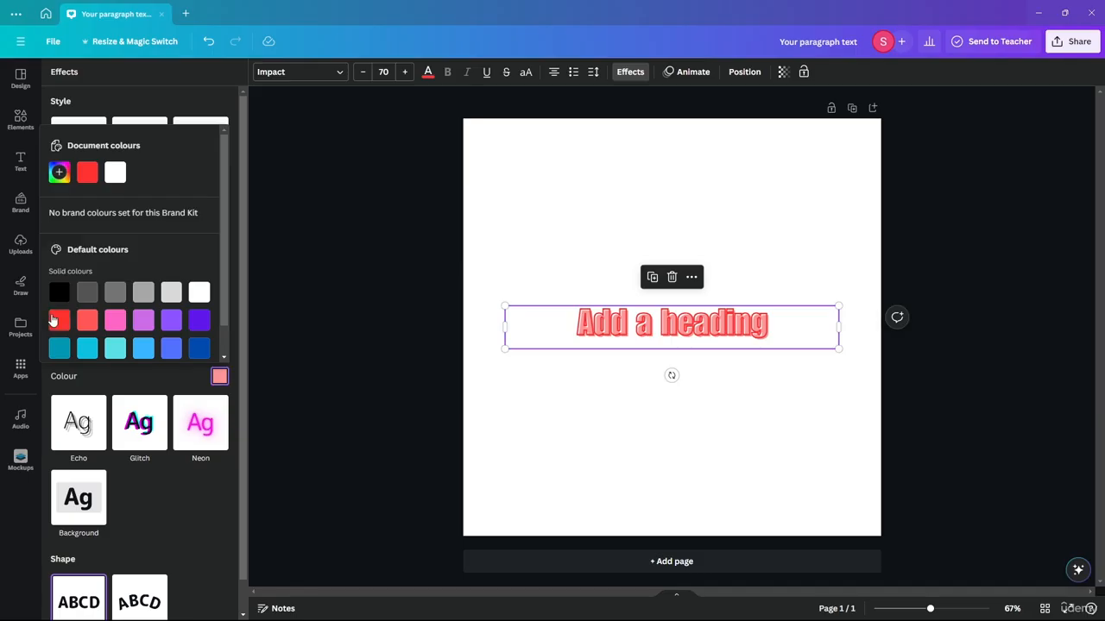
pyautogui.click(59, 293)
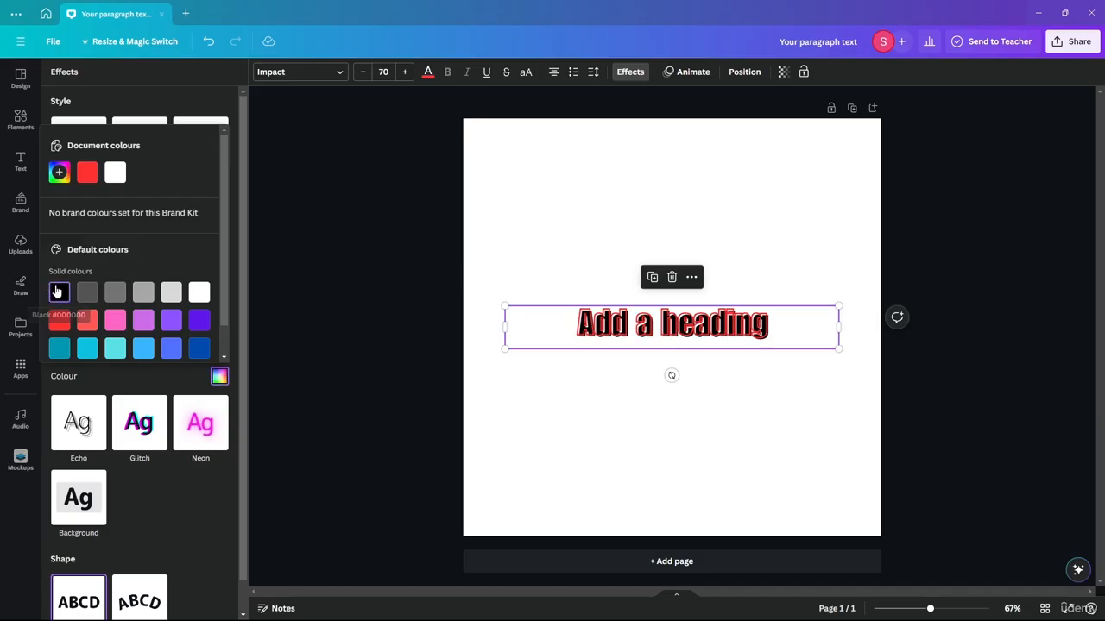
pyautogui.click(86, 292)
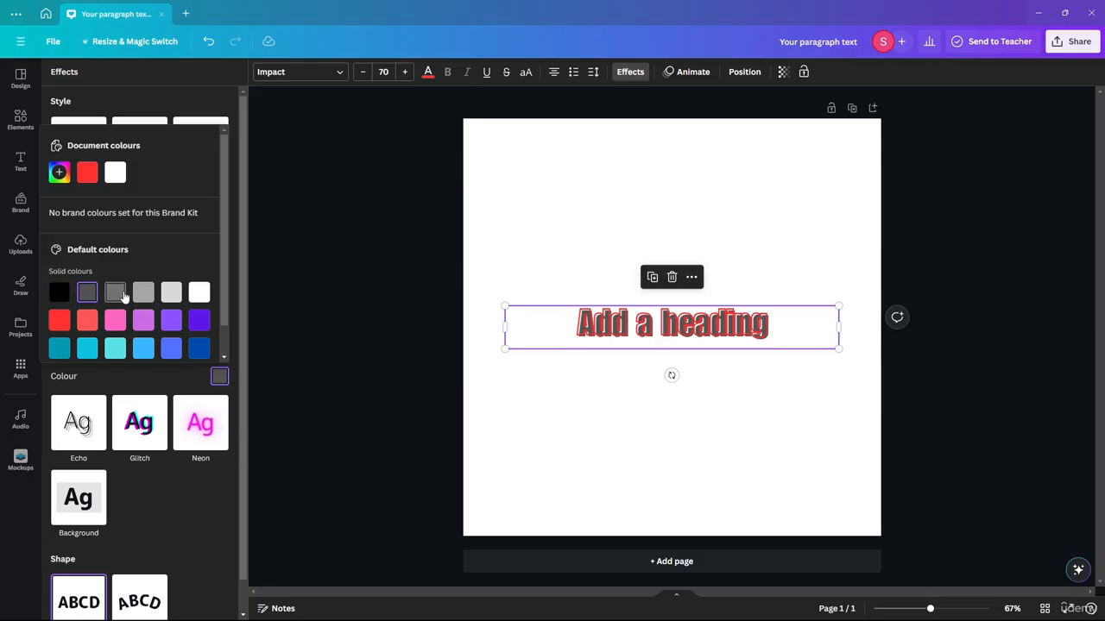
pyautogui.click(144, 292)
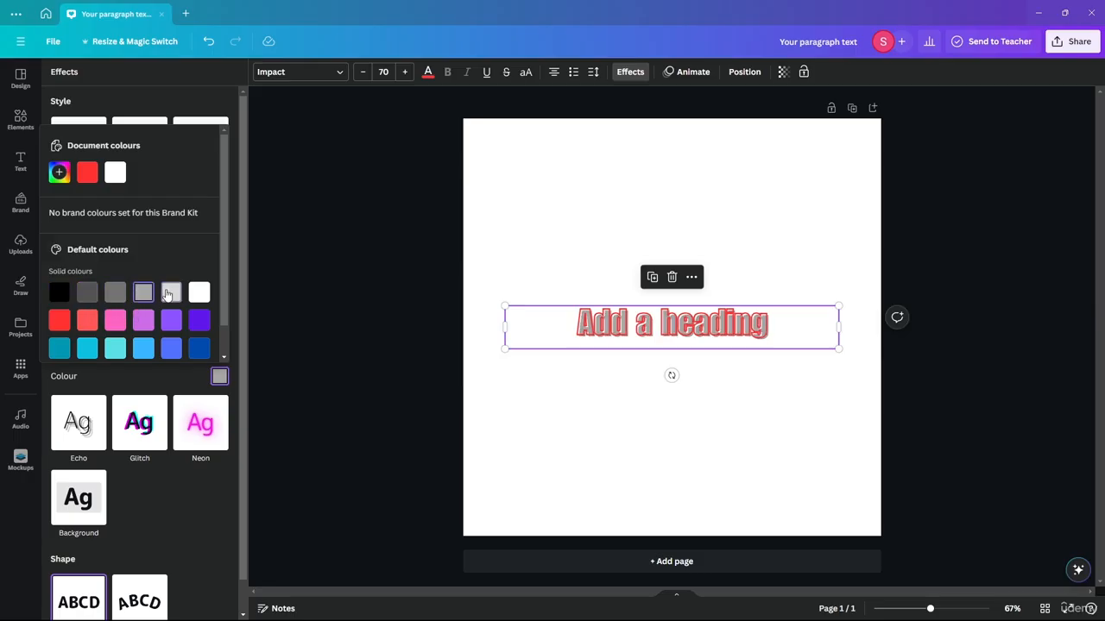
pyautogui.click(59, 321)
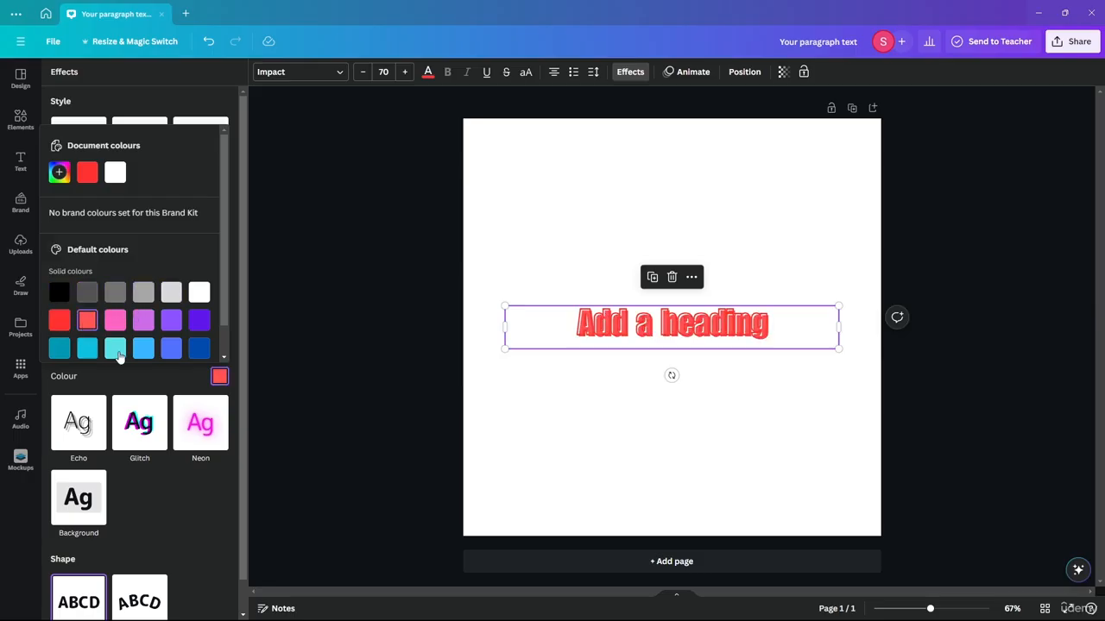
pyautogui.click(143, 320)
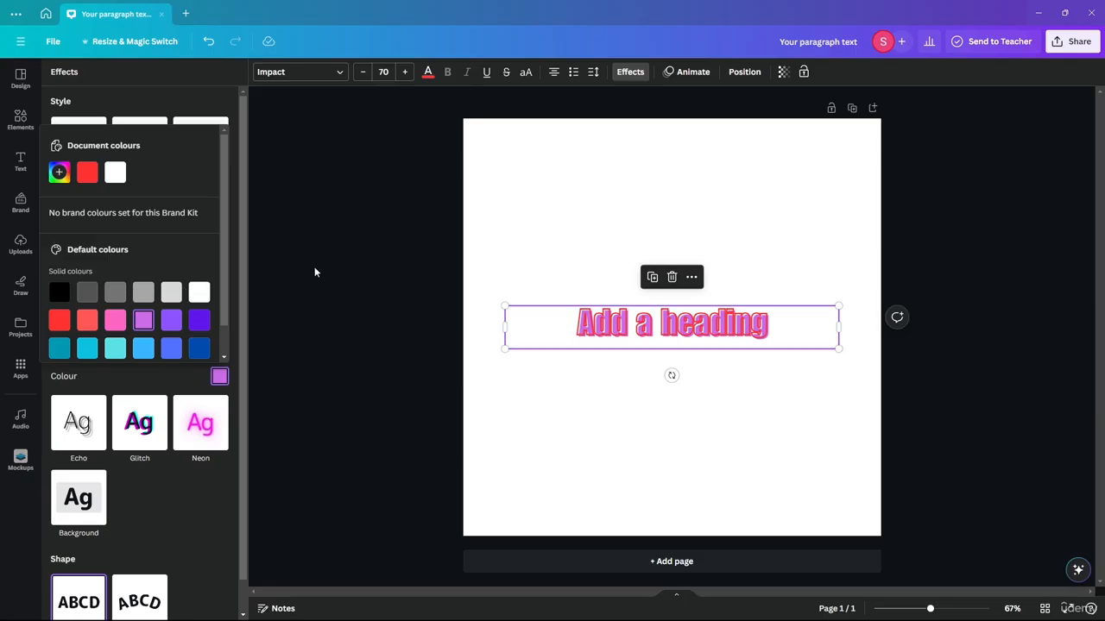
pyautogui.moveTo(223, 295); pyautogui.dragTo(225, 259)
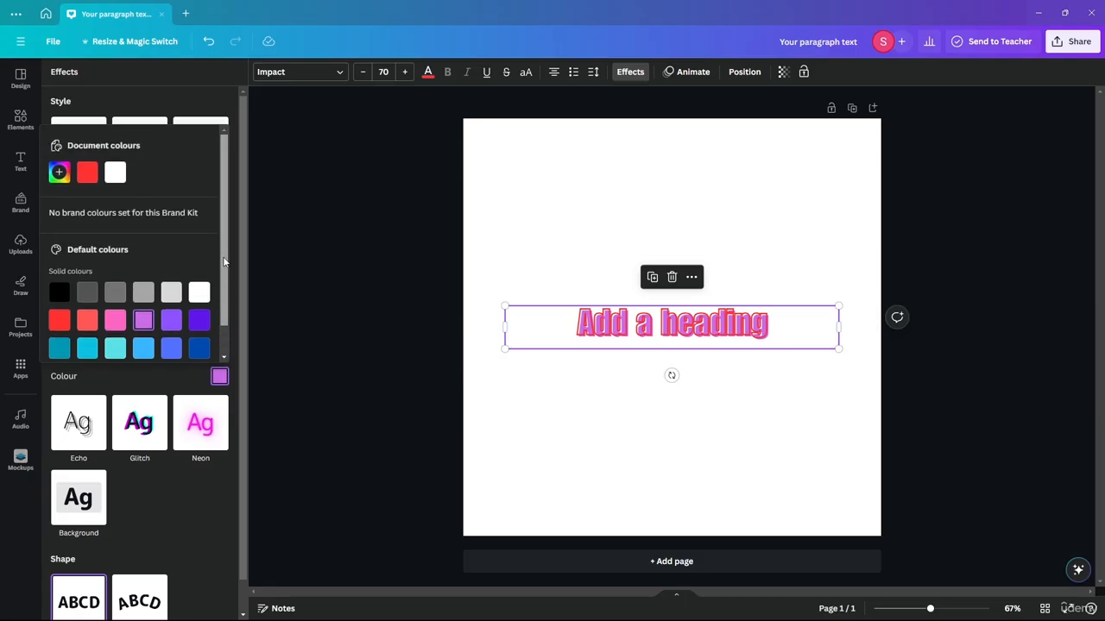
pyautogui.click(218, 377)
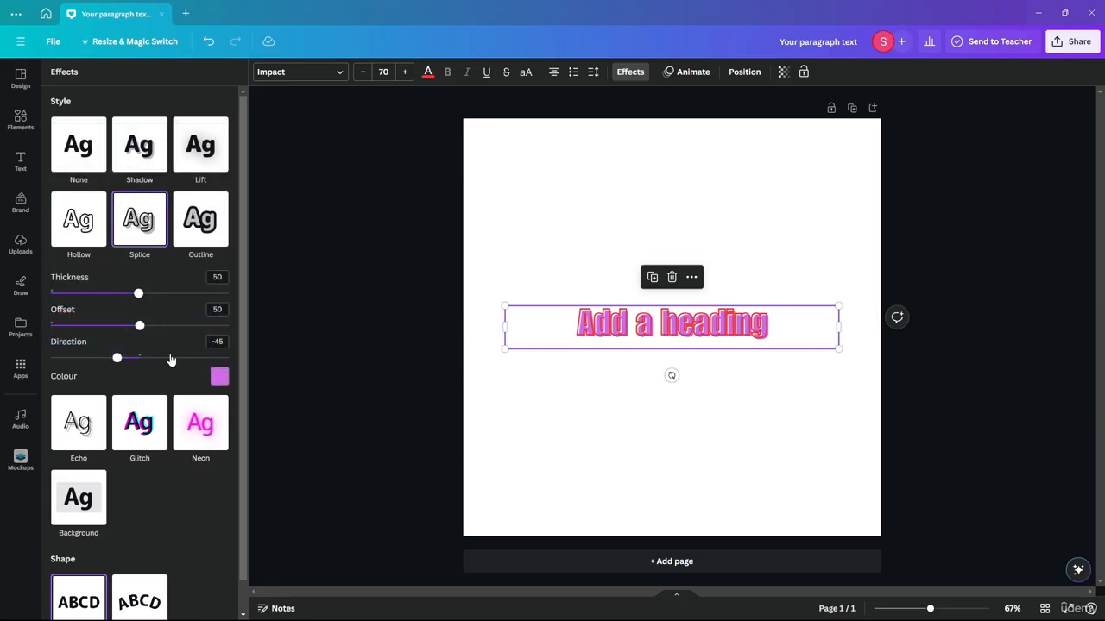
# Set the Splice effect's offset to 100, its thickness to 34 and its direction to -49
pyautogui.moveTo(137, 325); pyautogui.dragTo(274, 333)
pyautogui.moveTo(138, 296); pyautogui.dragTo(109, 293)
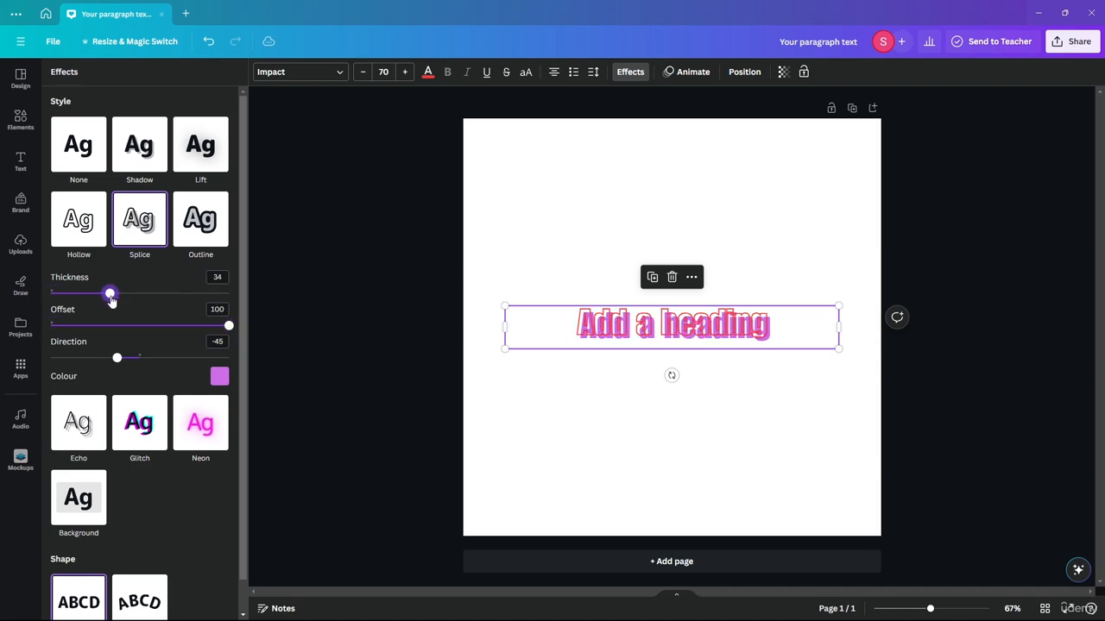
pyautogui.moveTo(115, 358)
pyautogui.mouseDown()
pyautogui.moveTo(10, 357)
pyautogui.moveTo(130, 361)
pyautogui.moveTo(101, 358)
pyautogui.moveTo(115, 357)
pyautogui.mouseUp()
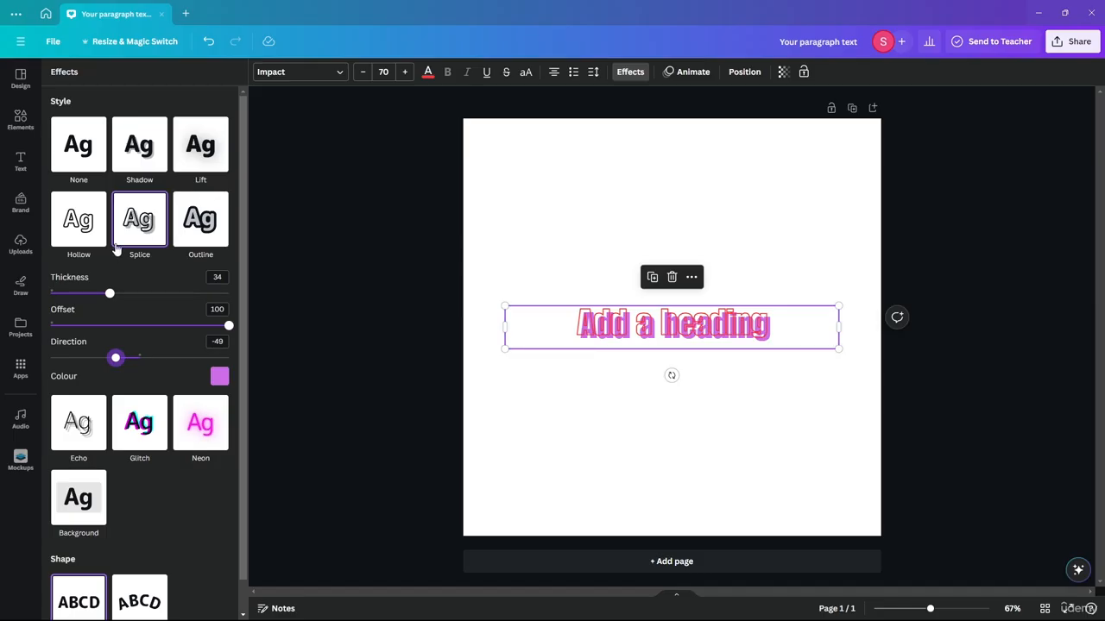
# Try the Outline effect on the heading at thickness 57, and switch to the Echo effect with offset 100 and direction -30
pyautogui.click(201, 220)
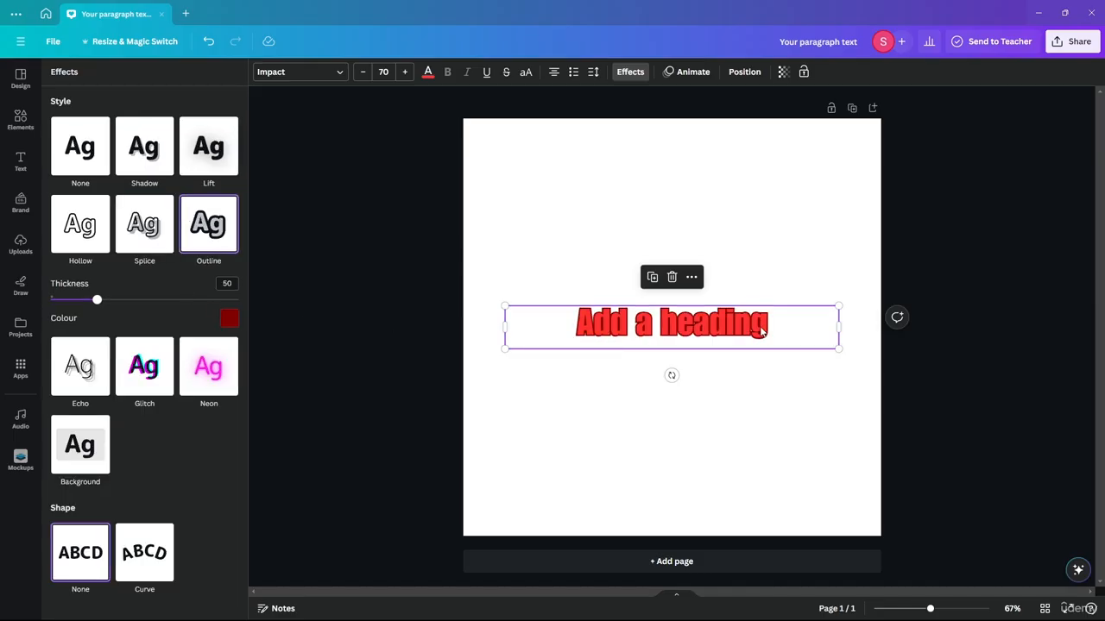
pyautogui.moveTo(97, 299)
pyautogui.mouseDown()
pyautogui.moveTo(264, 306)
pyautogui.moveTo(41, 307)
pyautogui.moveTo(141, 301)
pyautogui.moveTo(89, 301)
pyautogui.moveTo(105, 303)
pyautogui.mouseUp()
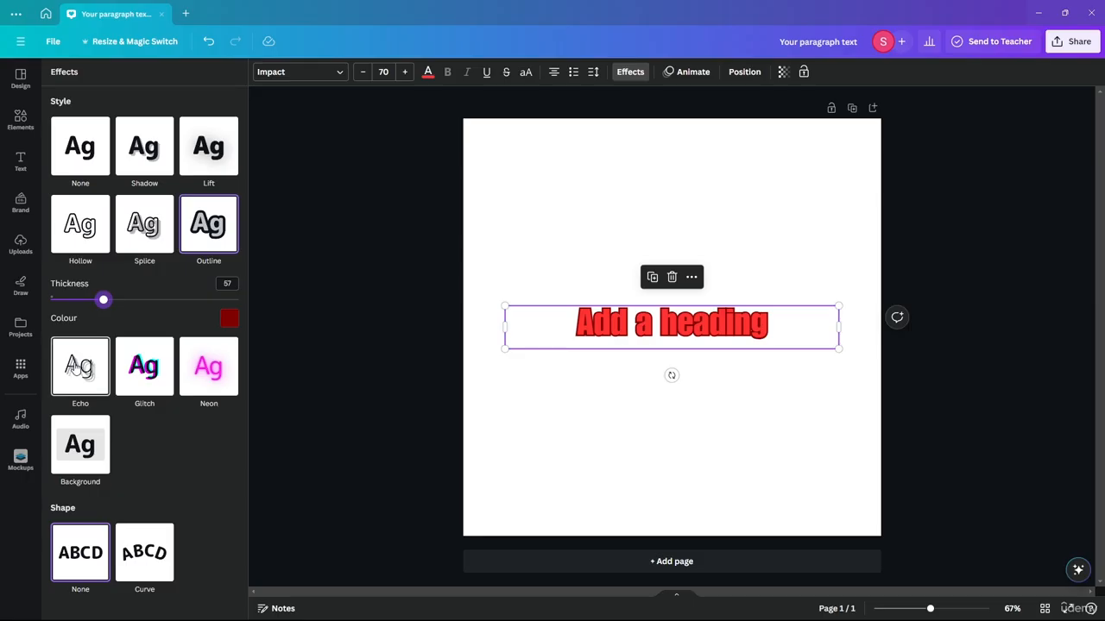
pyautogui.click(74, 364)
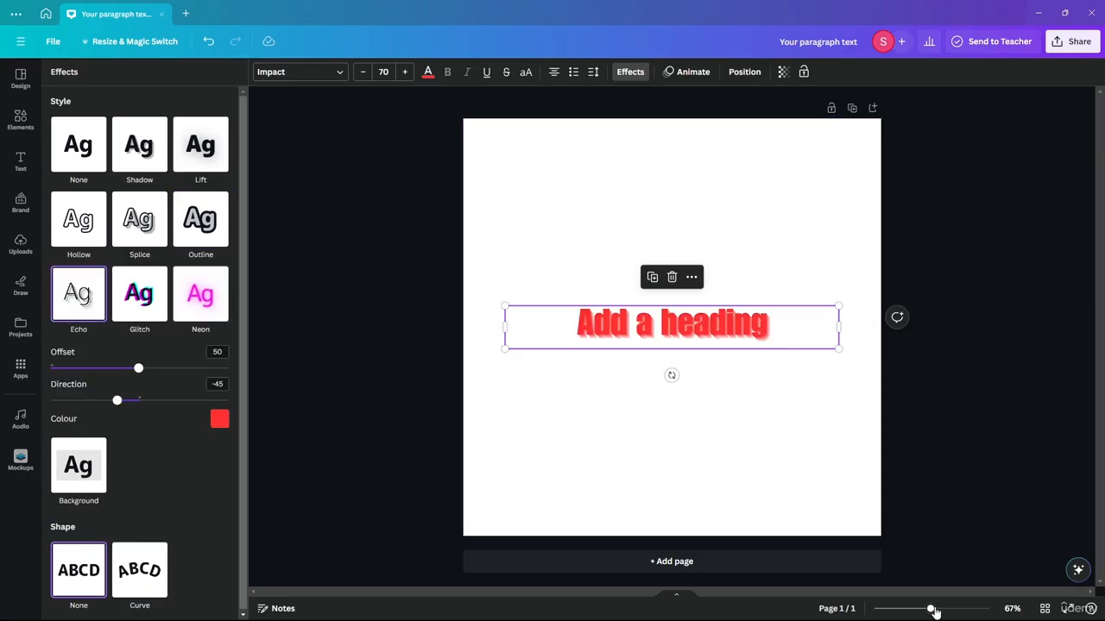
pyautogui.moveTo(935, 611); pyautogui.dragTo(968, 609)
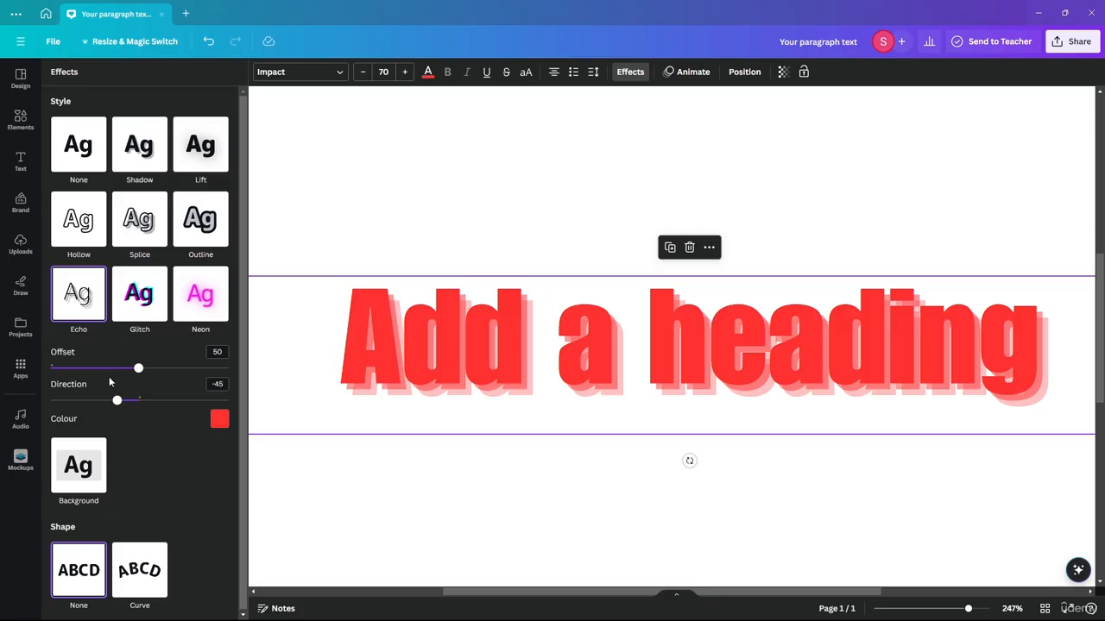
pyautogui.moveTo(139, 367); pyautogui.dragTo(228, 369)
pyautogui.moveTo(119, 400)
pyautogui.mouseDown()
pyautogui.moveTo(200, 399)
pyautogui.moveTo(124, 400)
pyautogui.mouseUp()
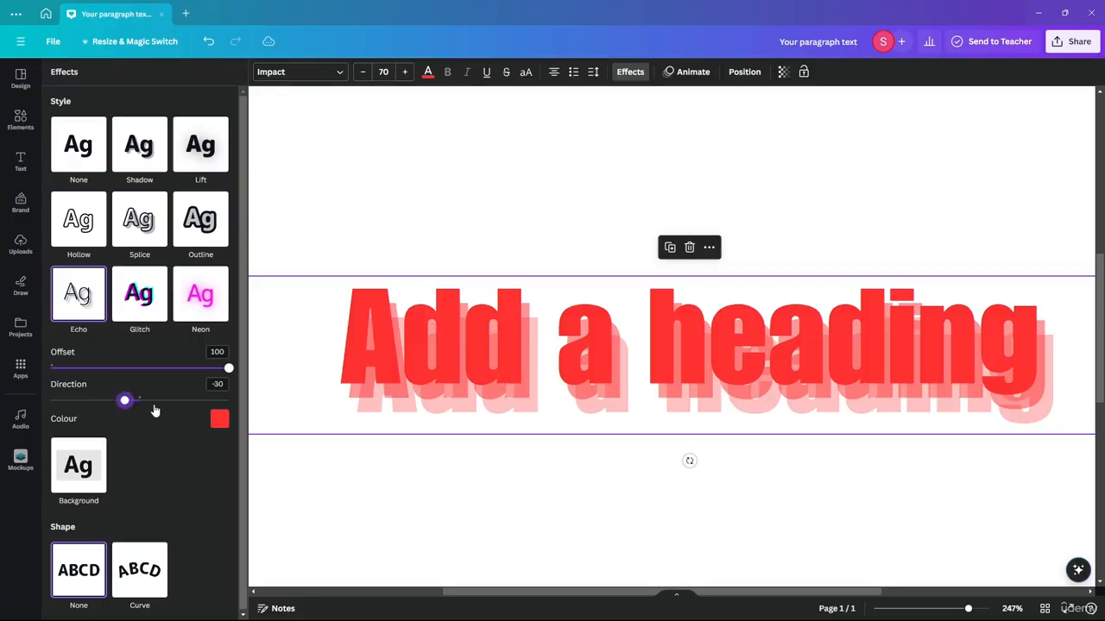
# Try black, light red and yellow as the Echo effect's colour, settling on orange
pyautogui.click(219, 420)
pyautogui.click(58, 335)
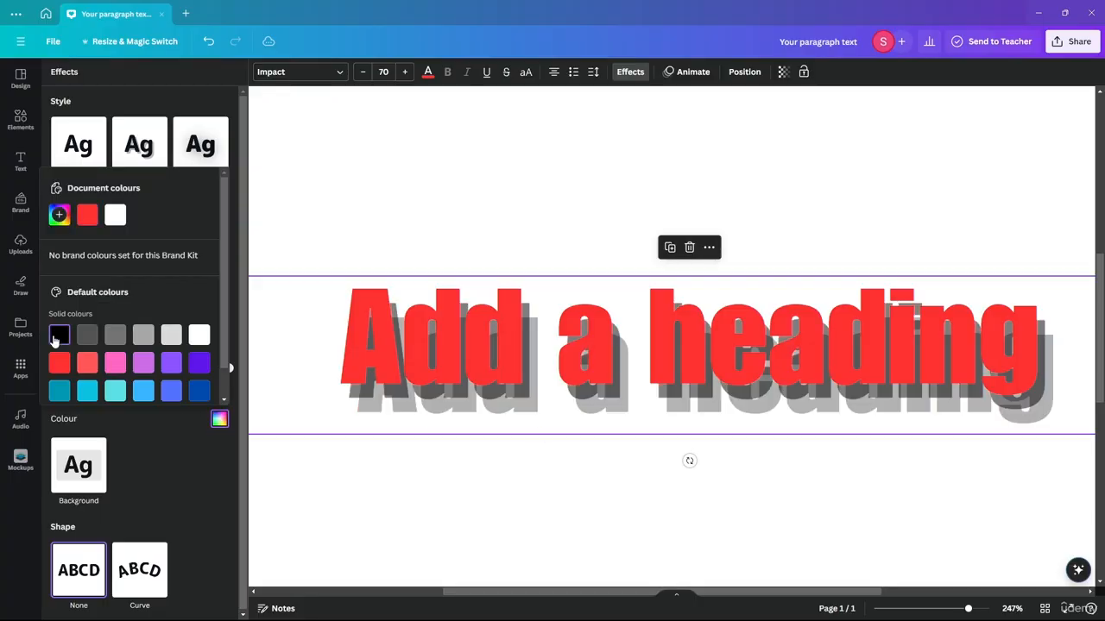
pyautogui.scroll(-1, 220, 383)
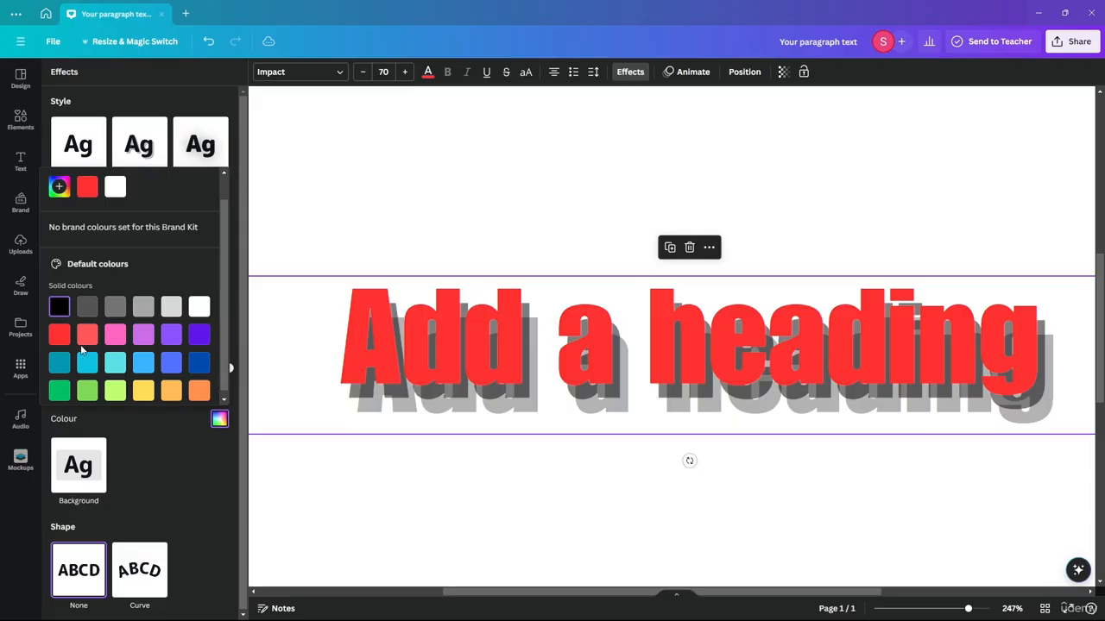
pyautogui.click(58, 337)
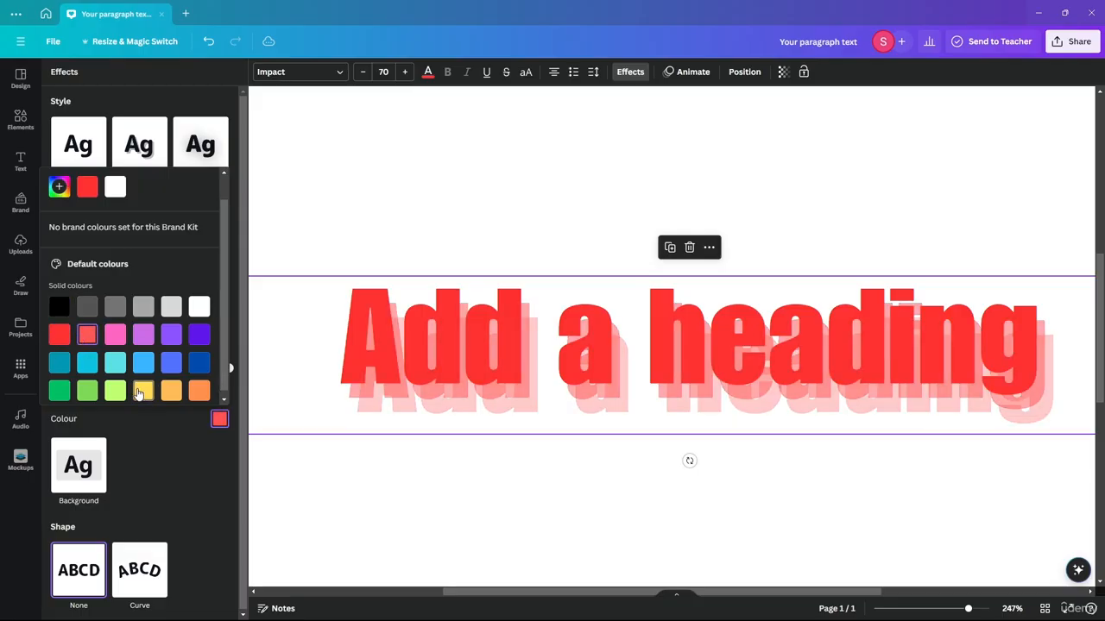
pyautogui.click(144, 391)
pyautogui.click(199, 391)
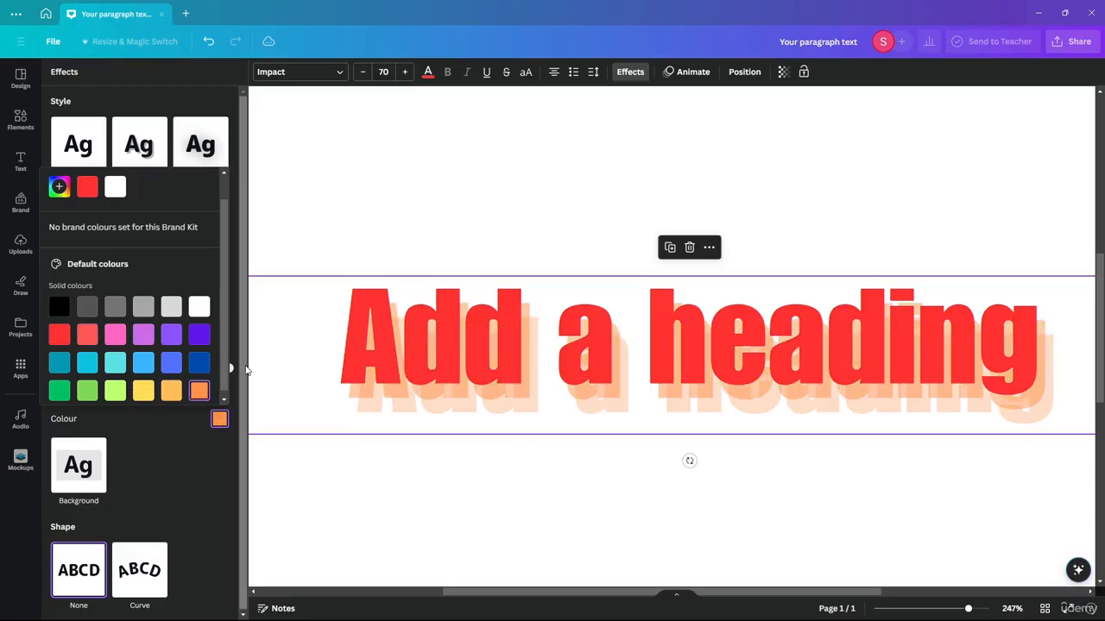
pyautogui.scroll(-1, 222, 360)
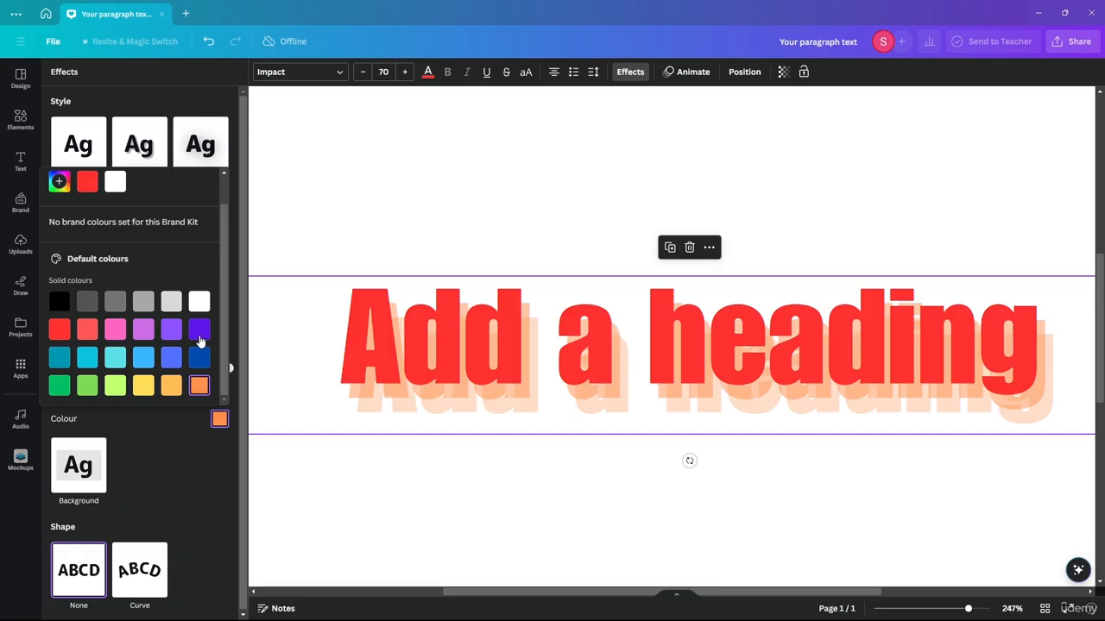
pyautogui.scroll(1, 227, 249)
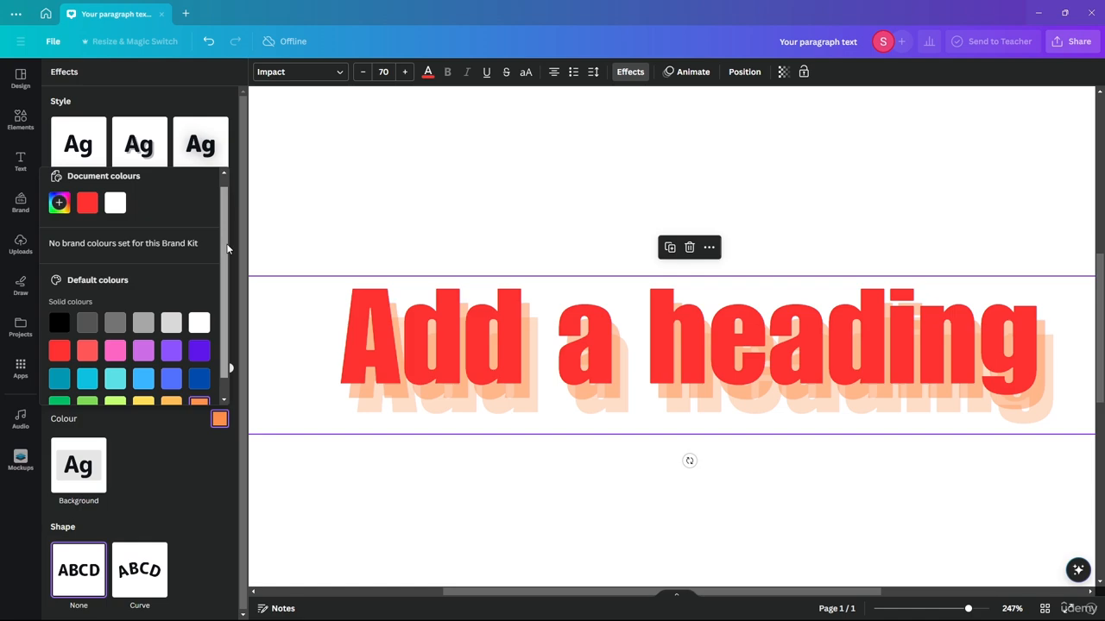
pyautogui.click(220, 419)
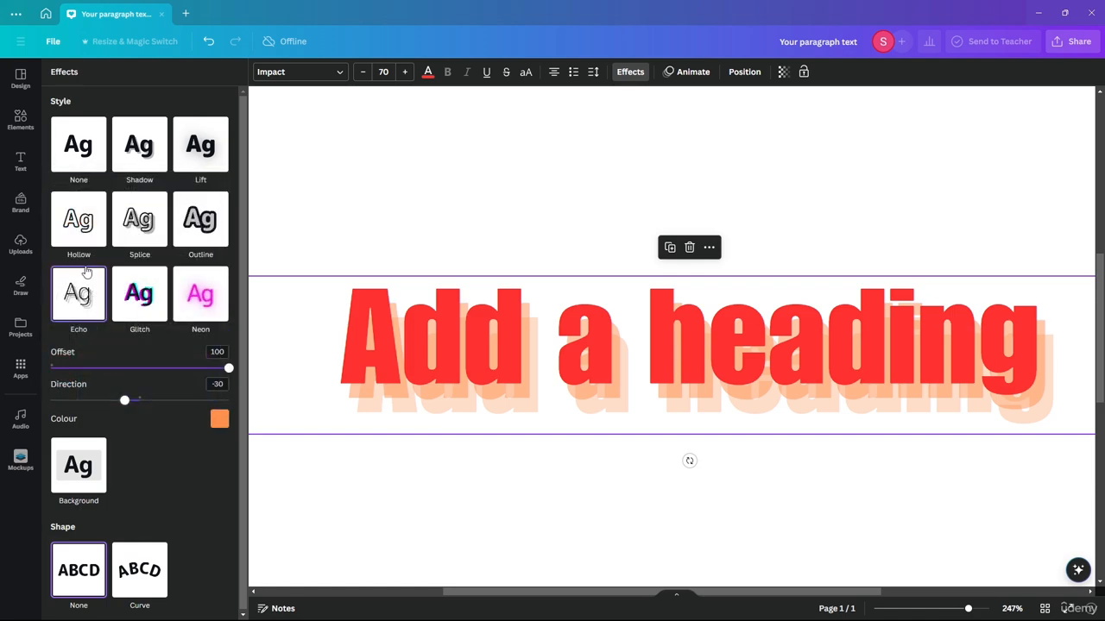
# Try the Glitch effect on the heading with offset 100 and direction 120, and replace it with Neon at intensity 100
pyautogui.click(139, 293)
pyautogui.moveTo(103, 371); pyautogui.dragTo(284, 374)
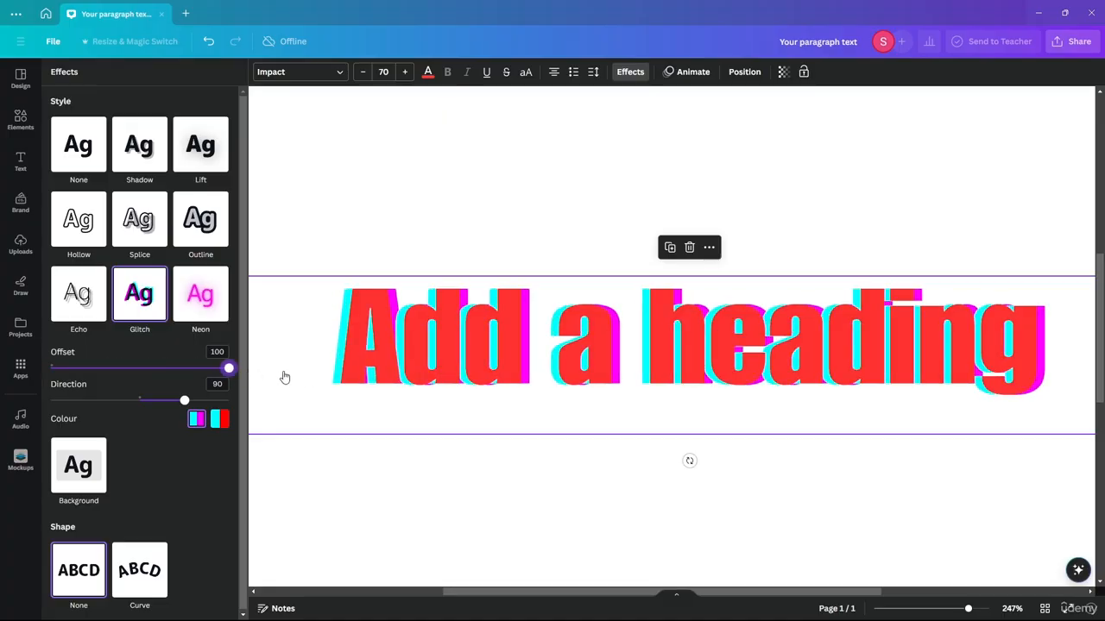
pyautogui.moveTo(183, 401)
pyautogui.mouseDown()
pyautogui.moveTo(104, 395)
pyautogui.moveTo(198, 397)
pyautogui.moveTo(95, 405)
pyautogui.moveTo(264, 405)
pyautogui.moveTo(181, 401)
pyautogui.moveTo(199, 399)
pyautogui.mouseUp()
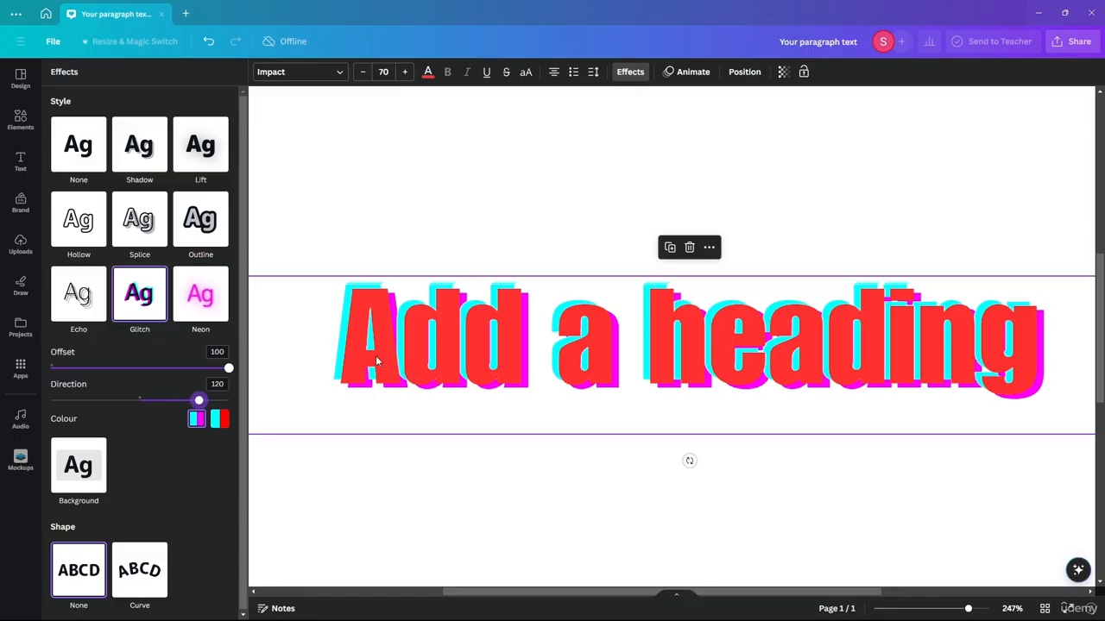
pyautogui.click(200, 295)
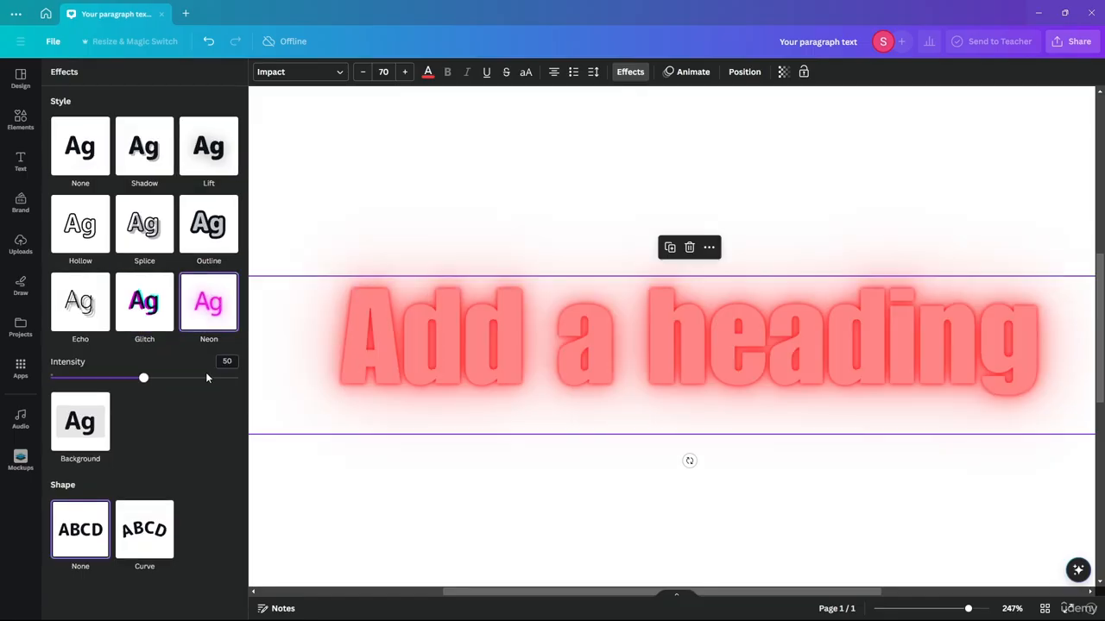
pyautogui.moveTo(143, 377); pyautogui.dragTo(268, 387)
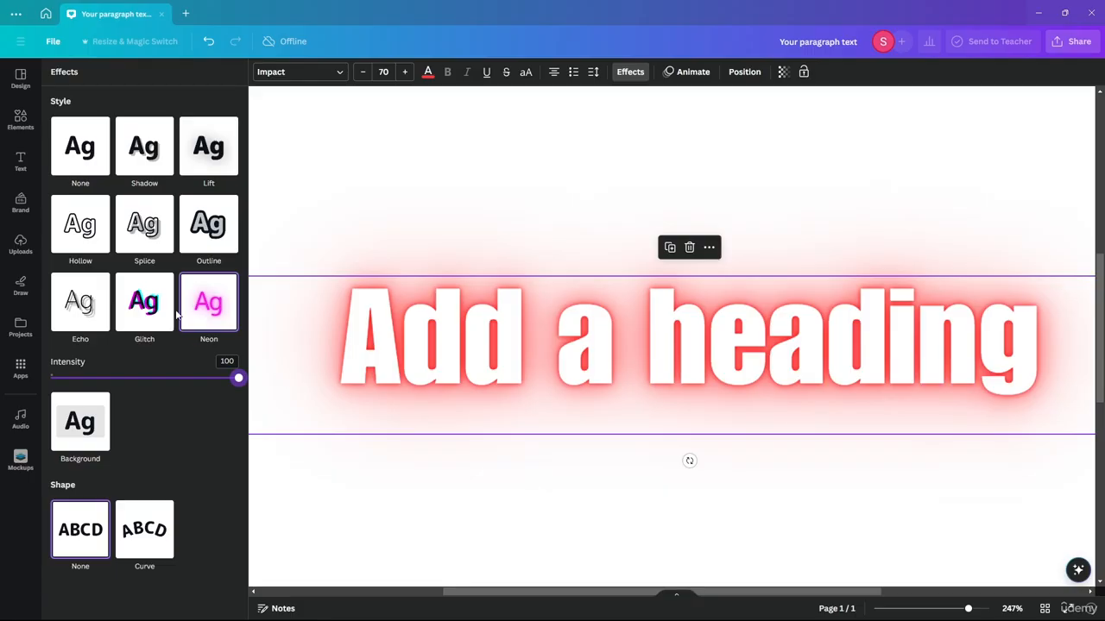
# Switch the heading to the Background effect with roundness, spread and transparency at 100, viewing the whole page
pyautogui.click(91, 422)
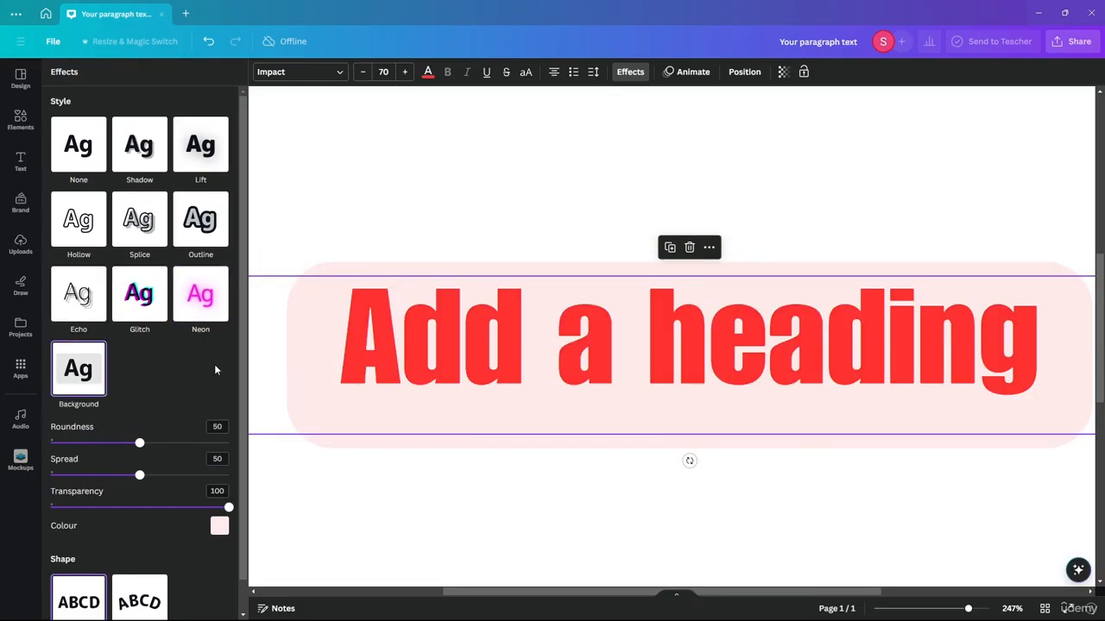
pyautogui.scroll(-5, 486, 318)
pyautogui.scroll(7, 932, 511)
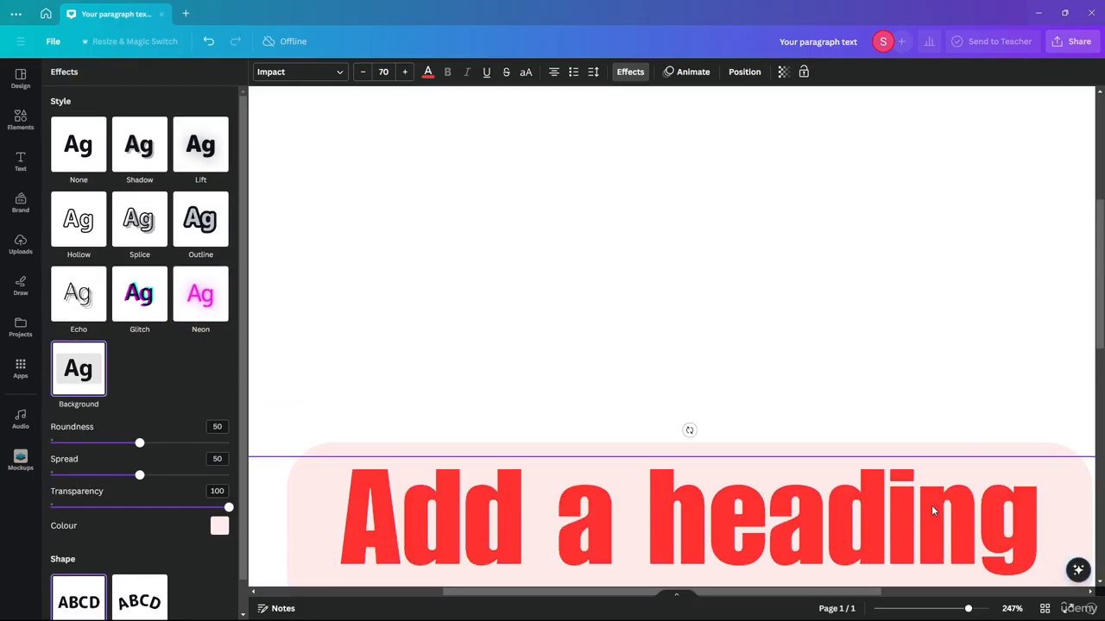
pyautogui.click(1012, 608)
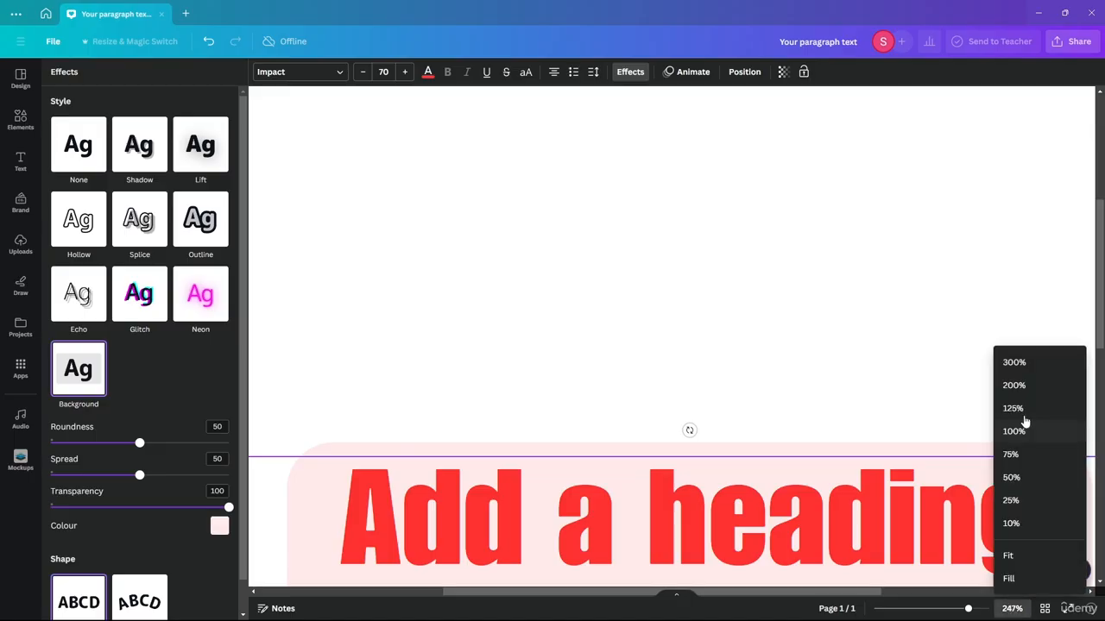
pyautogui.click(1011, 554)
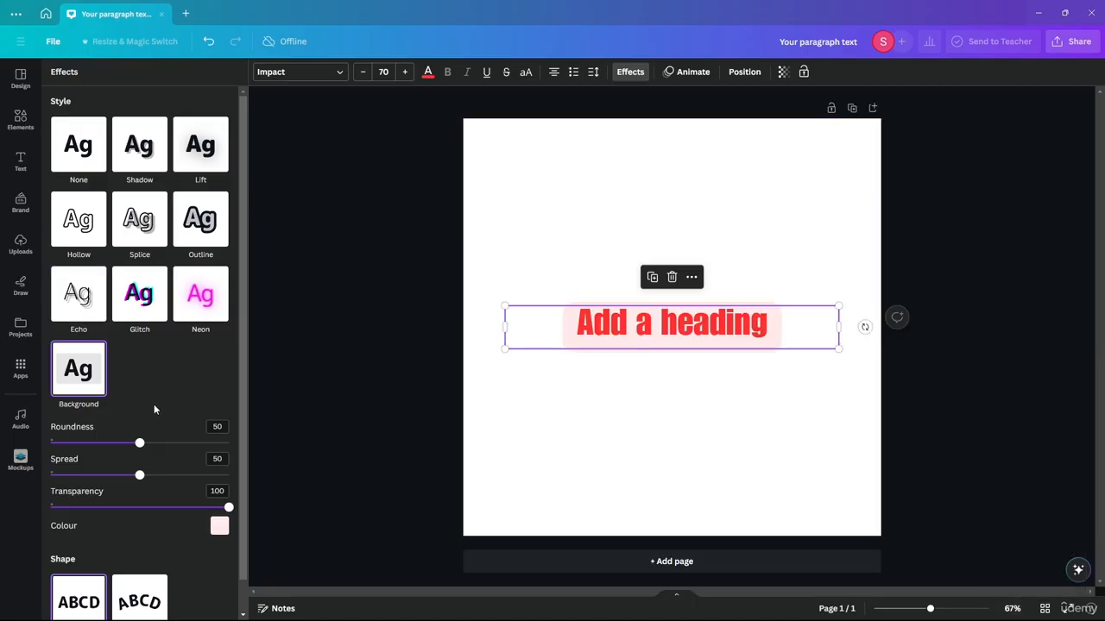
pyautogui.moveTo(139, 442); pyautogui.dragTo(346, 447)
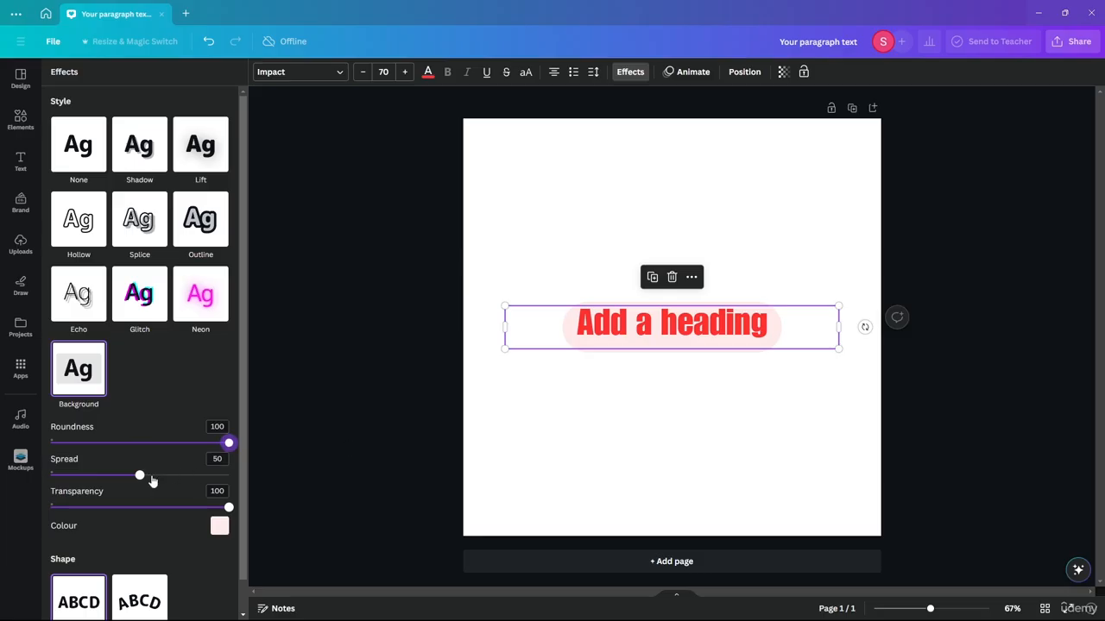
pyautogui.moveTo(140, 476); pyautogui.dragTo(314, 484)
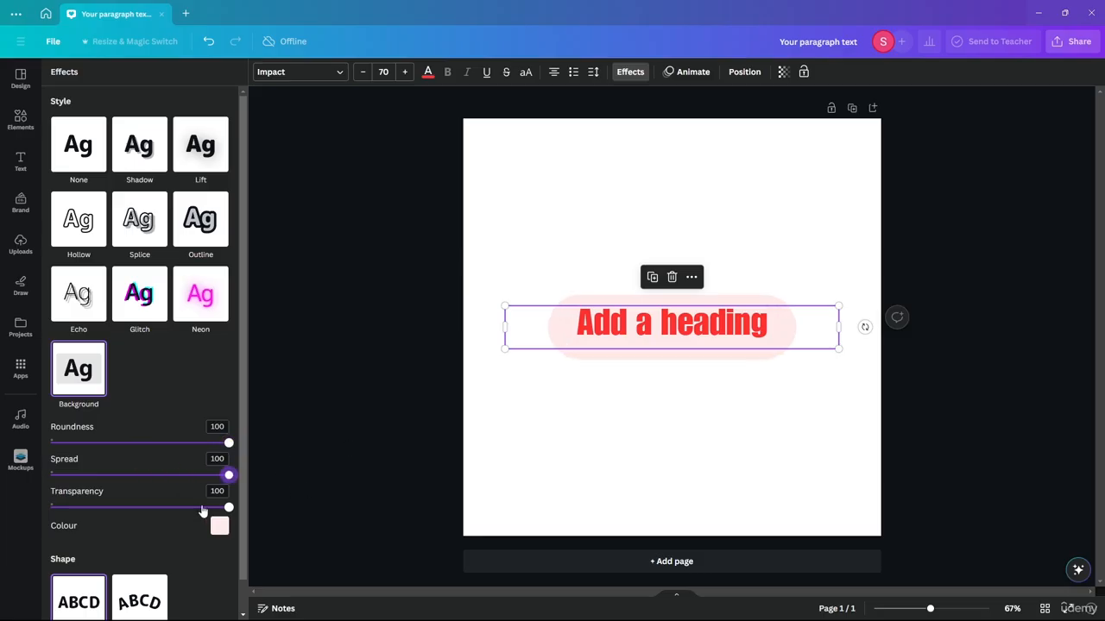
pyautogui.moveTo(227, 508); pyautogui.dragTo(423, 505)
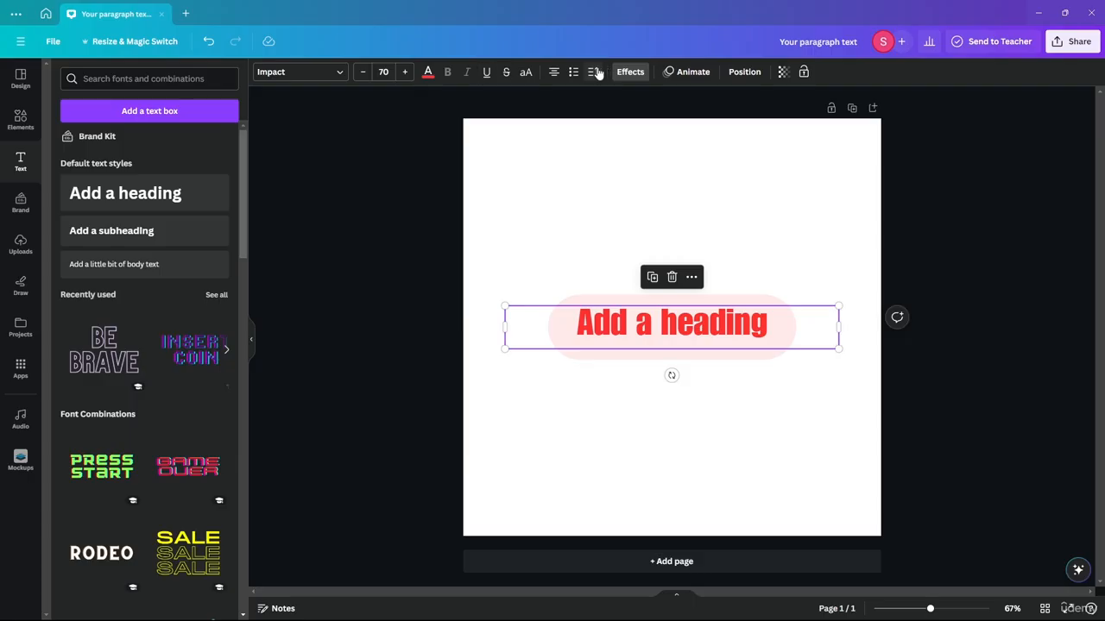
# Colour the heading's Background effect black and set its transparency to 31
pyautogui.click(629, 71)
pyautogui.click(682, 72)
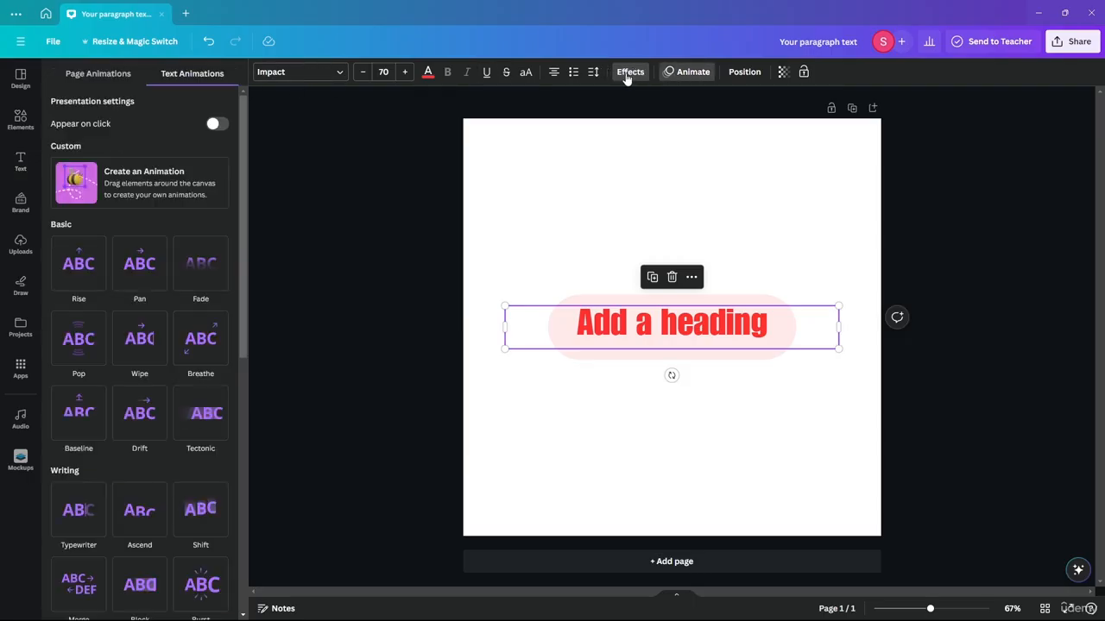
pyautogui.click(629, 72)
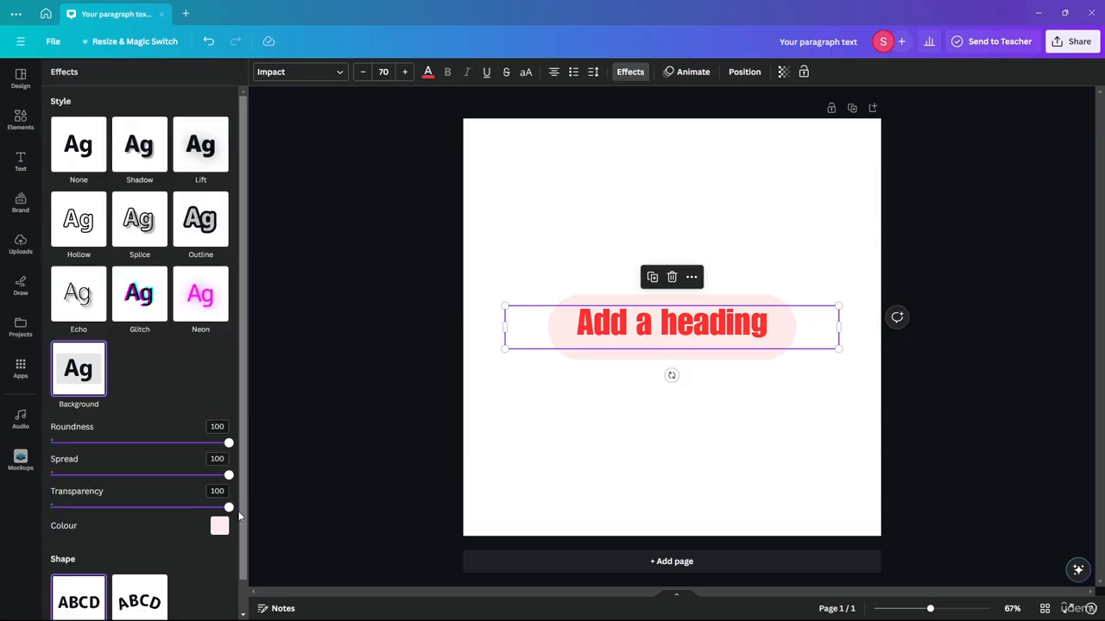
pyautogui.click(219, 525)
pyautogui.click(58, 442)
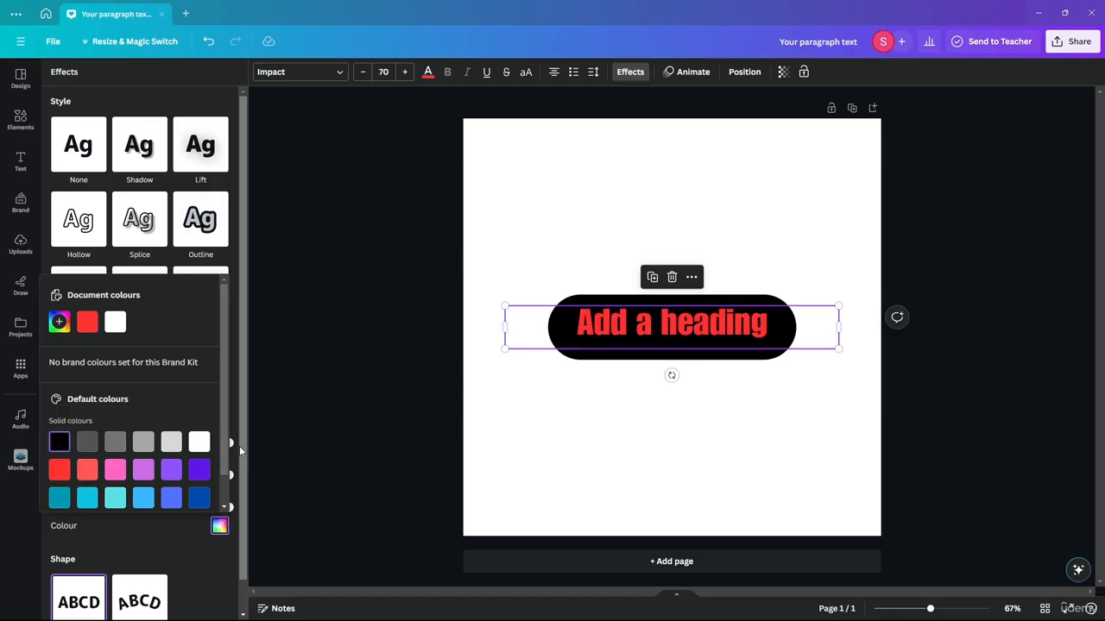
pyautogui.click(239, 446)
pyautogui.moveTo(222, 507); pyautogui.dragTo(107, 509)
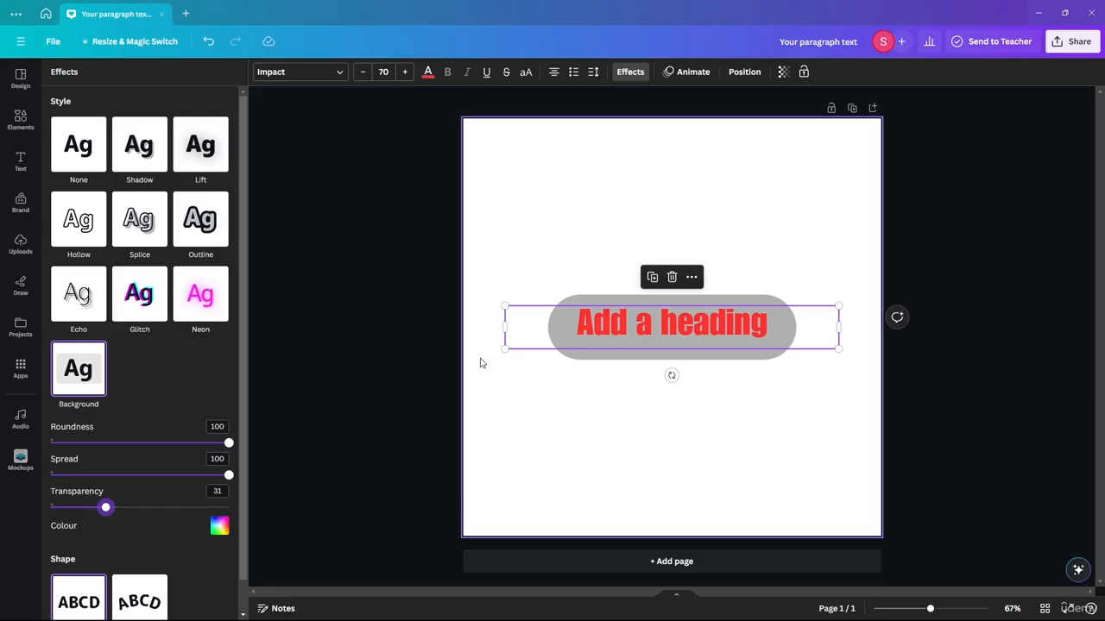
# Try the Curve shape on the heading with a curve of 45, and restore the heading to no shape
pyautogui.scroll(-1, 239, 380)
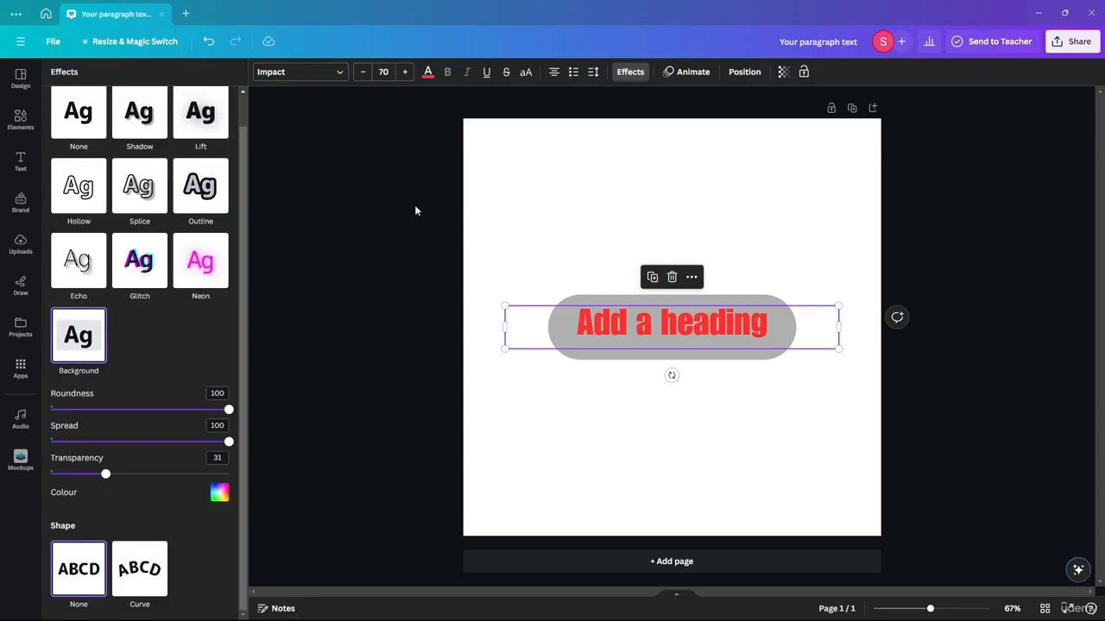
pyautogui.click(152, 573)
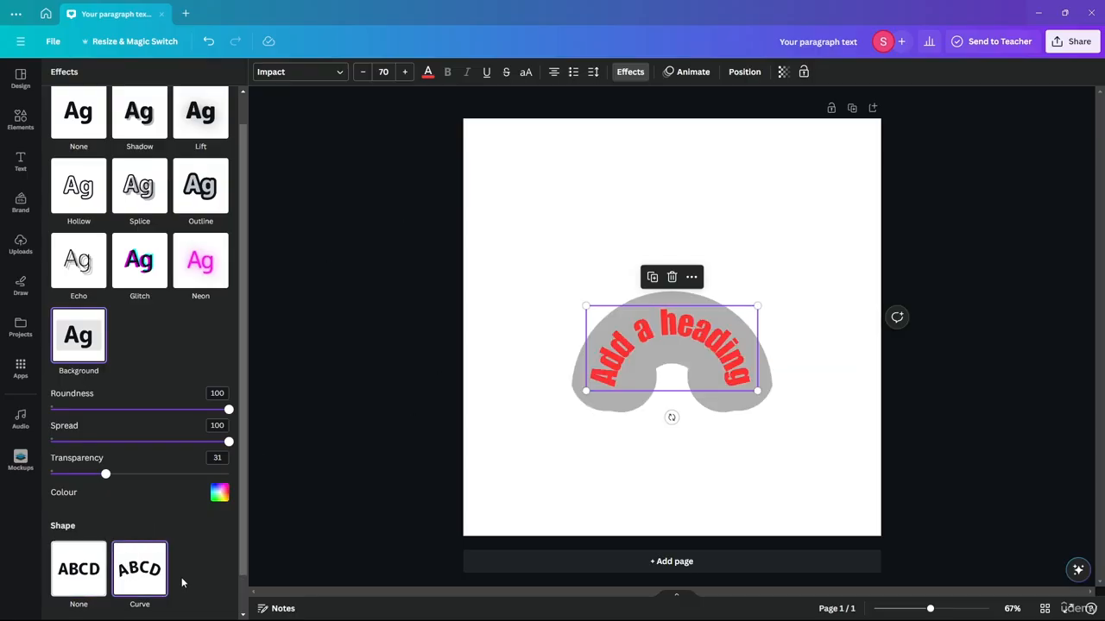
pyautogui.scroll(-1, 155, 573)
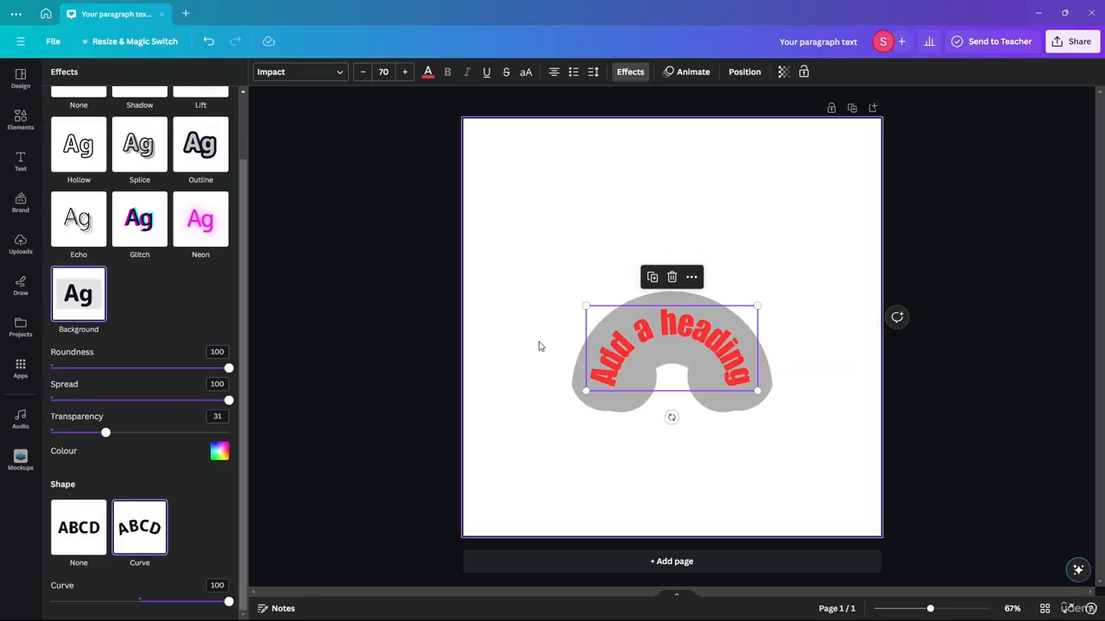
pyautogui.moveTo(225, 604); pyautogui.dragTo(175, 601)
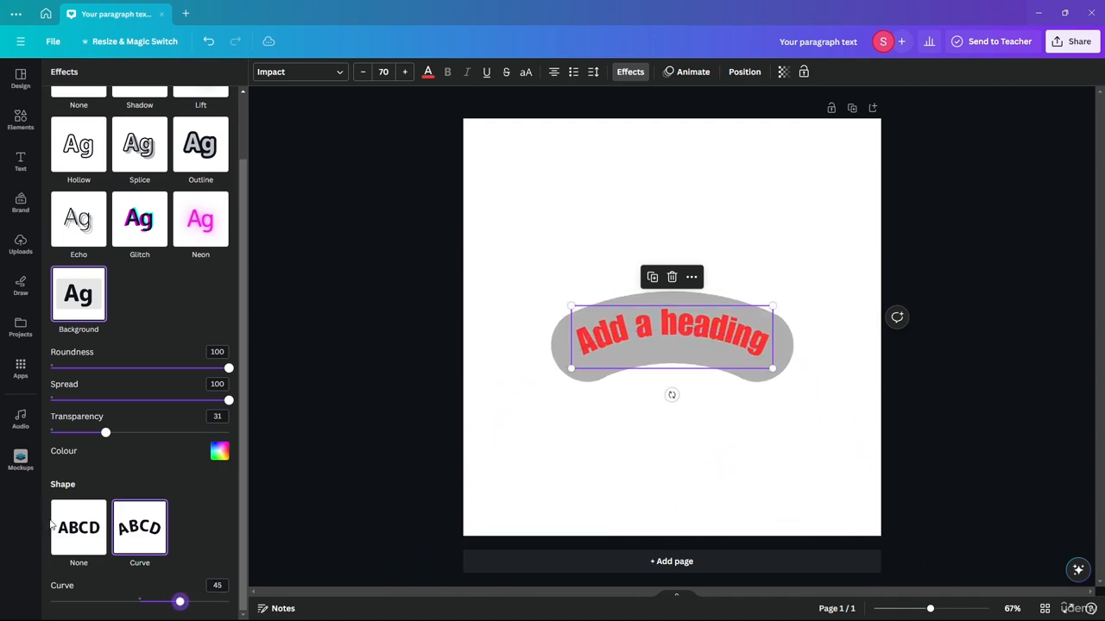
pyautogui.click(78, 527)
pyautogui.click(519, 449)
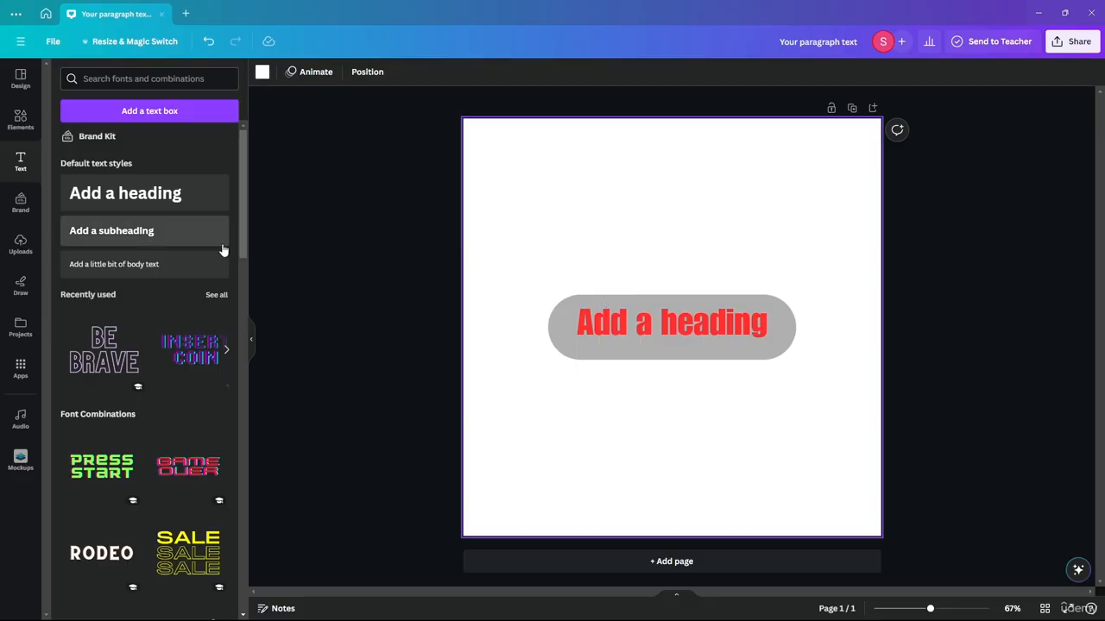
# Delete the heading and add the GAME OVER font combination near the middle of the page
pyautogui.moveTo(589, 207); pyautogui.dragTo(788, 462)
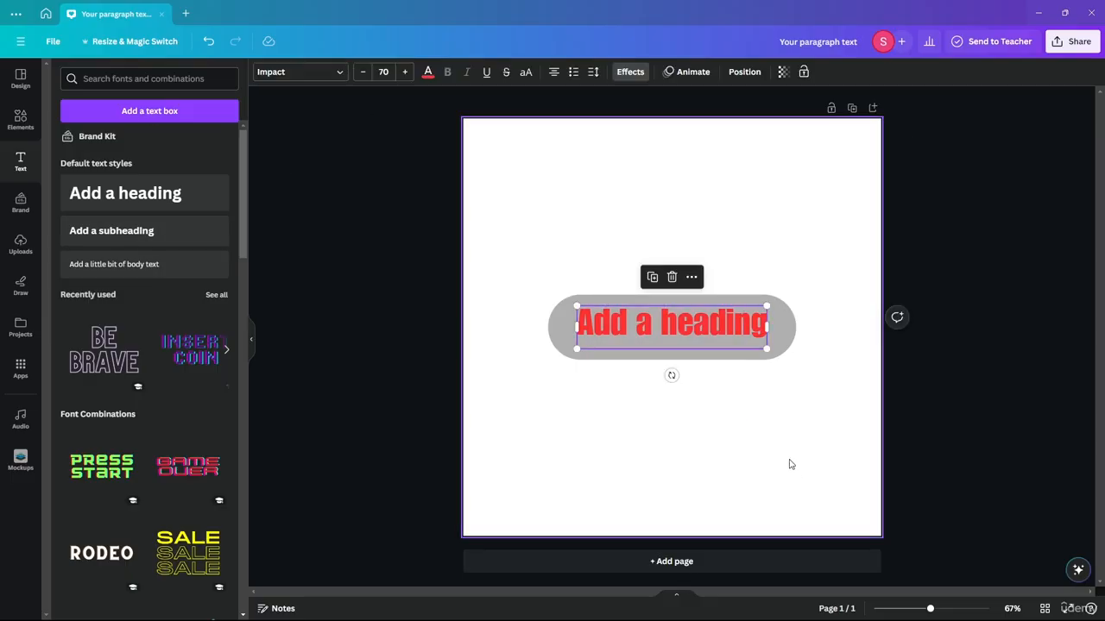
pyautogui.press('Delete')
pyautogui.moveTo(160, 464); pyautogui.dragTo(518, 303)
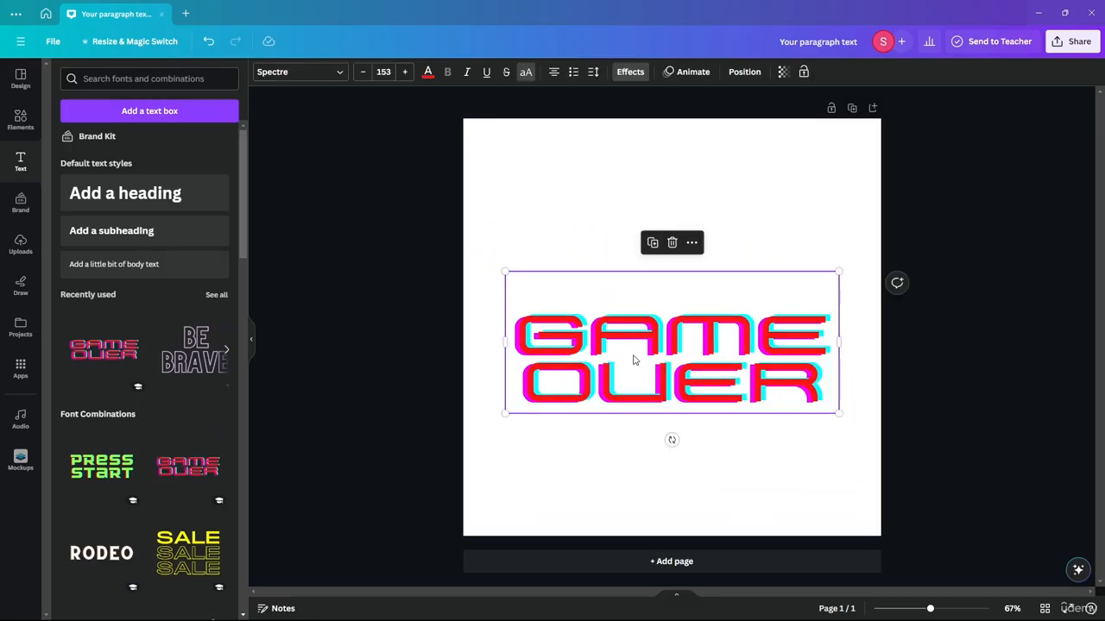
pyautogui.moveTo(633, 359); pyautogui.dragTo(632, 331)
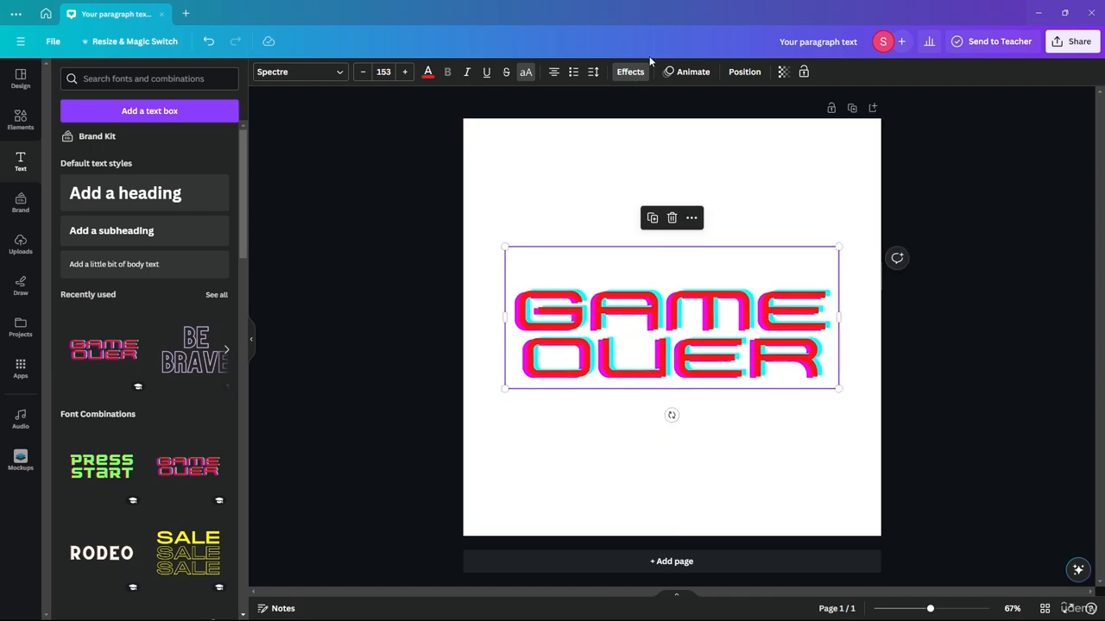
# Try the Shadow effect on the GAME OVER text, switch it to Lift, and apply the Curve shape with a curve of -7
pyautogui.click(630, 72)
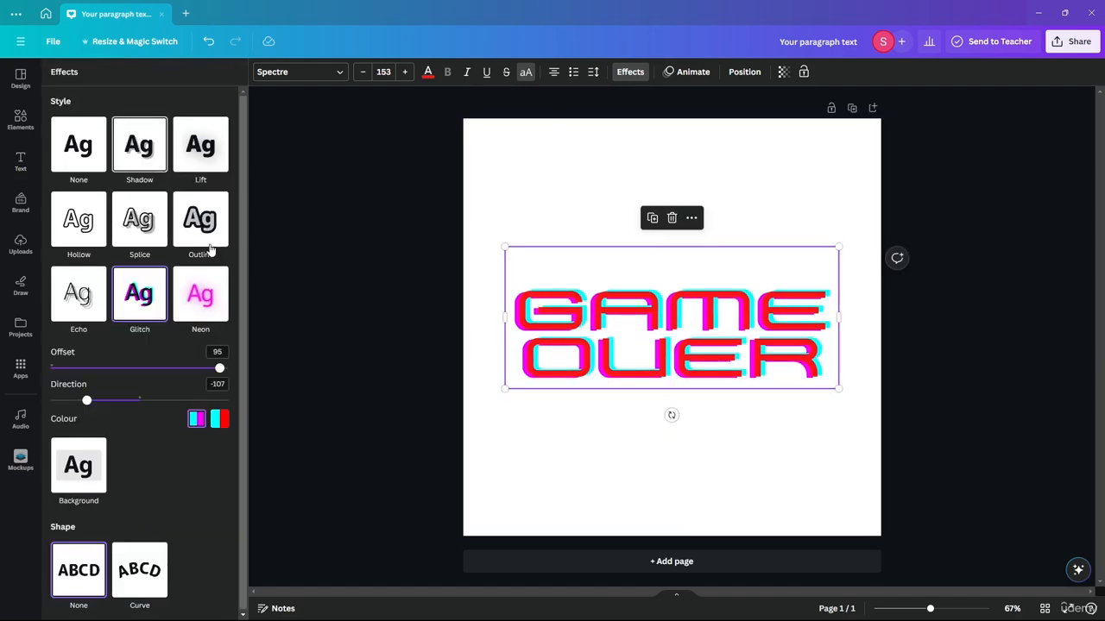
pyautogui.click(132, 155)
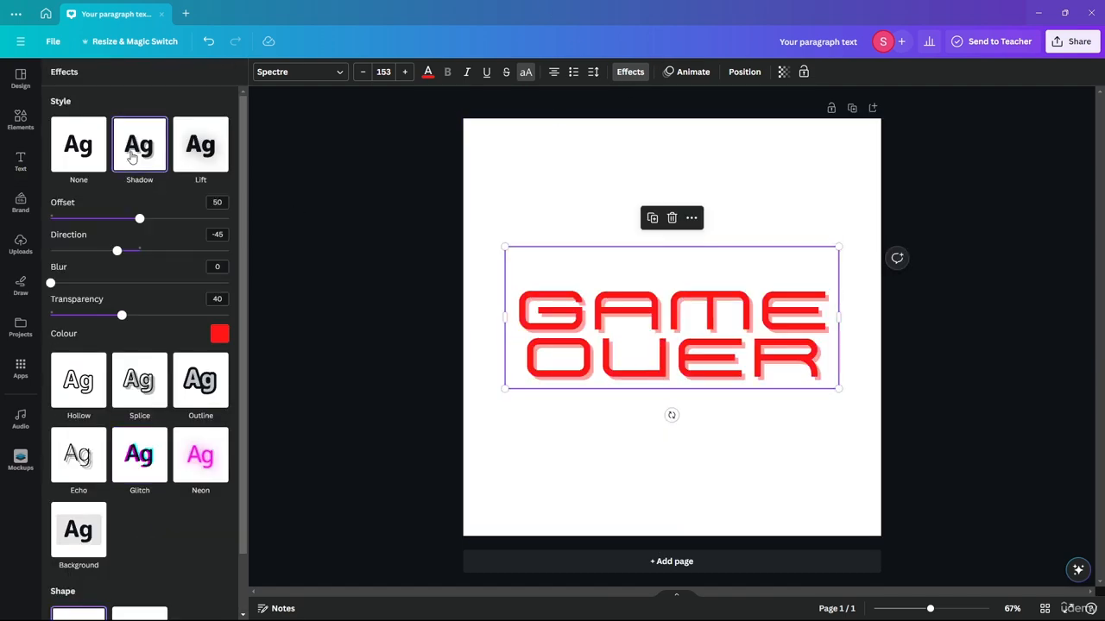
pyautogui.click(198, 147)
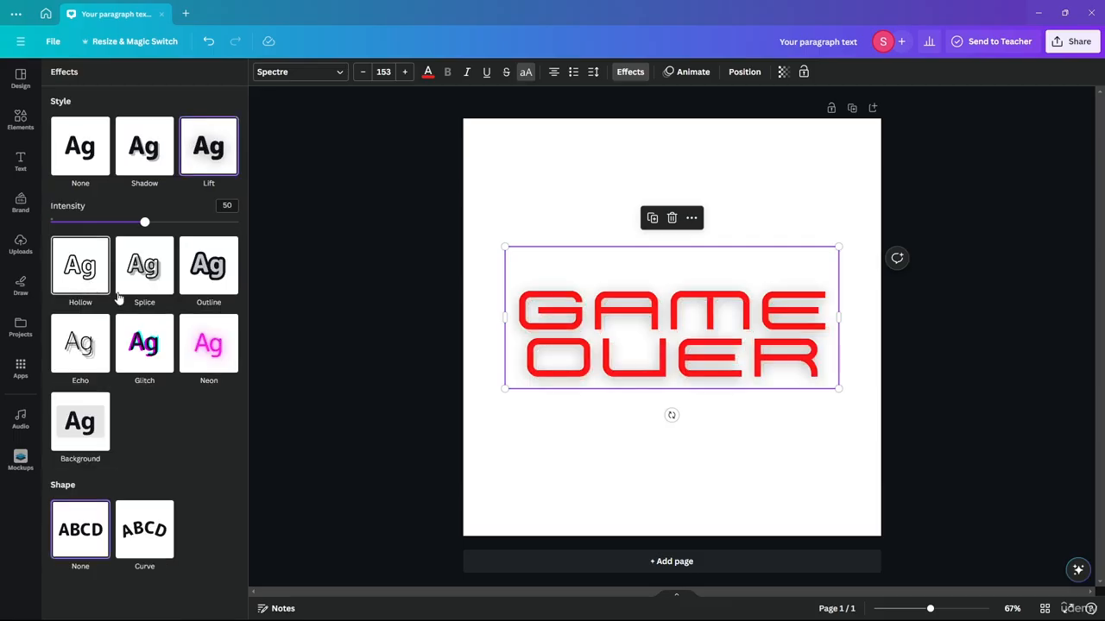
pyautogui.click(143, 529)
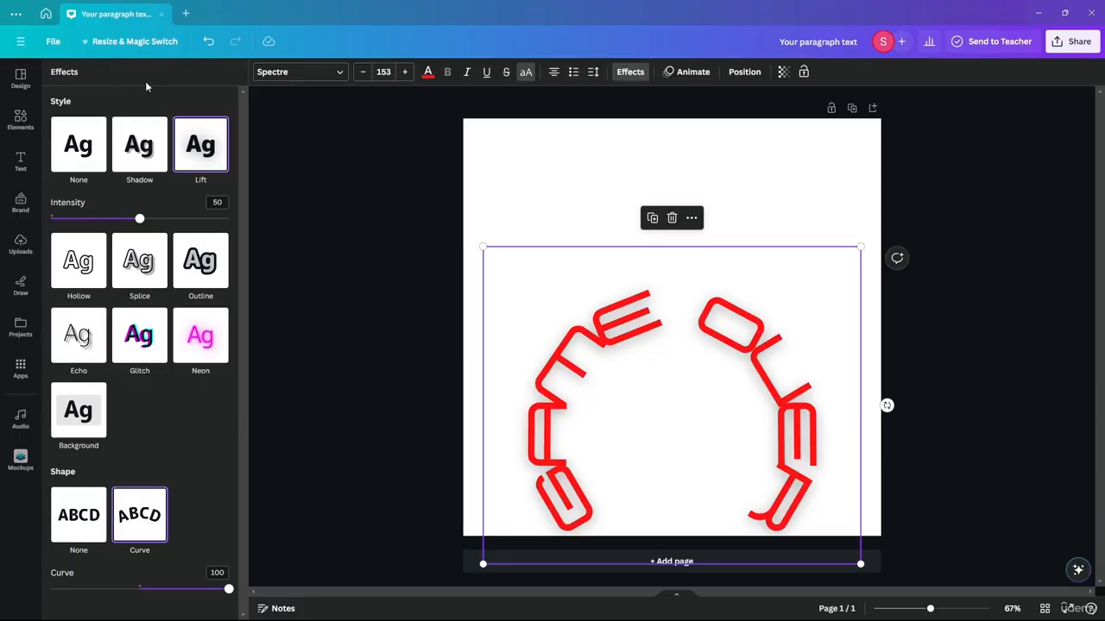
pyautogui.moveTo(228, 589); pyautogui.dragTo(136, 586)
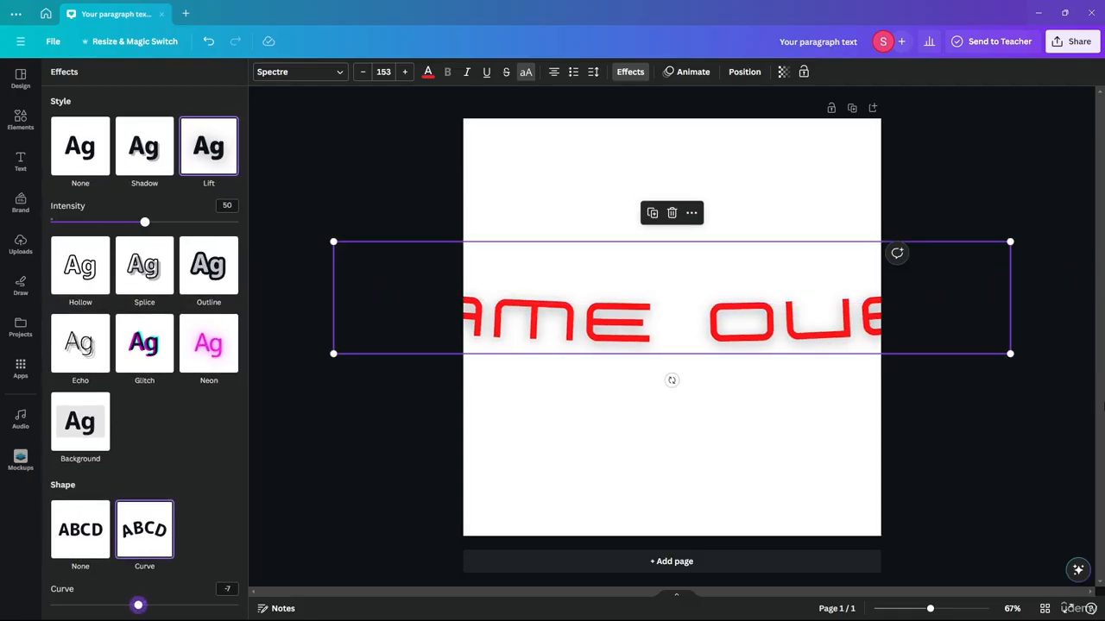